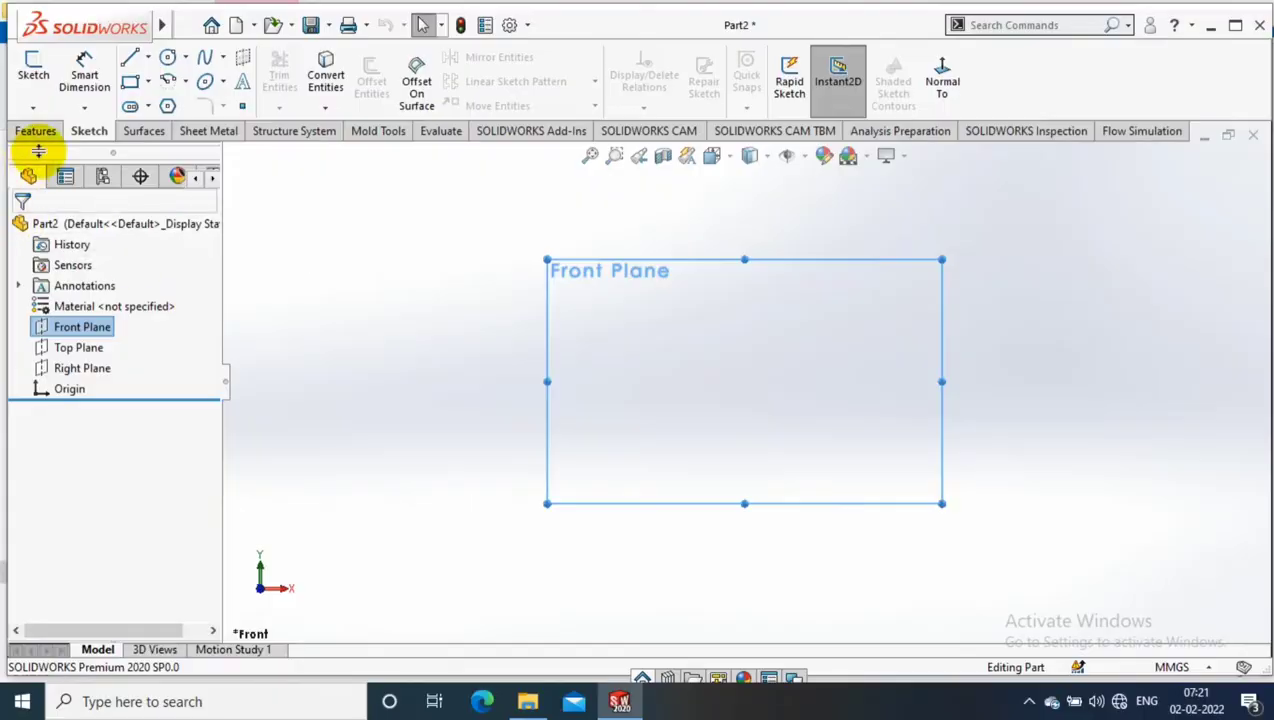
On the Front Plane, sketch a closed trapezoid from the origin: vertical right side, short top, slanted left side
left_click(33, 68)
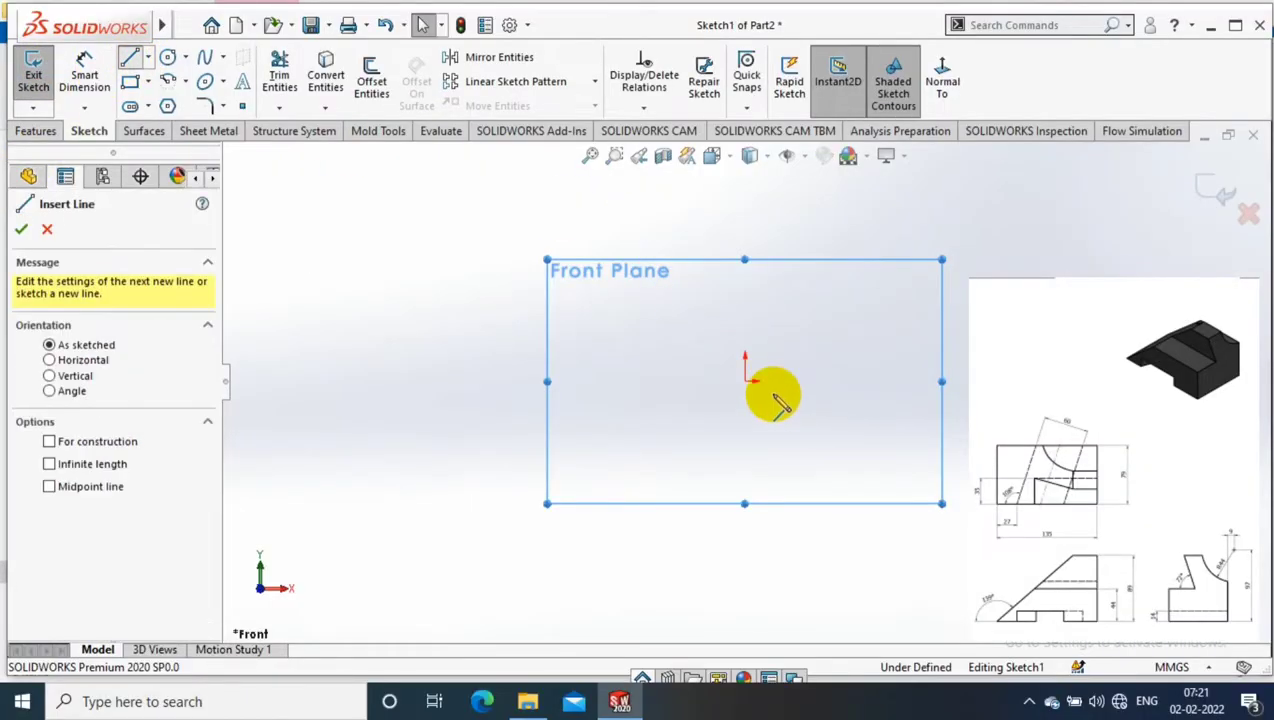
scroll(835, 275, "down", 2)
left_click(692, 441)
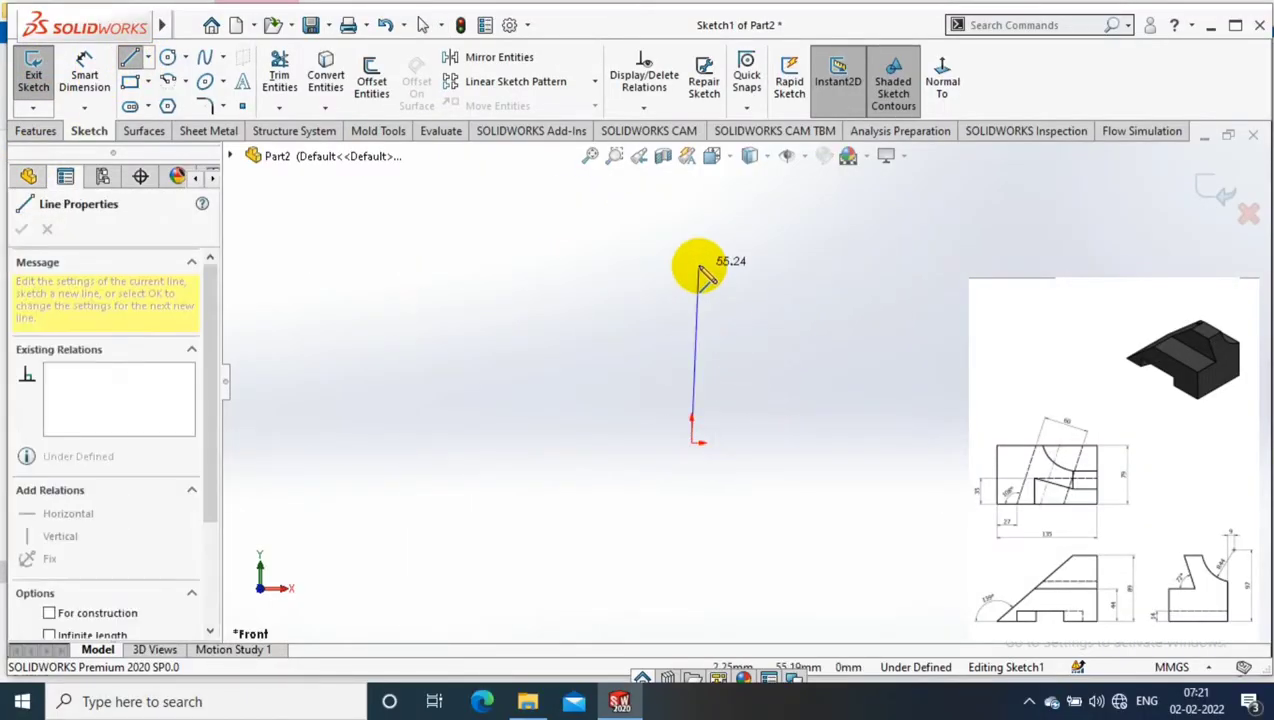
left_click(690, 243)
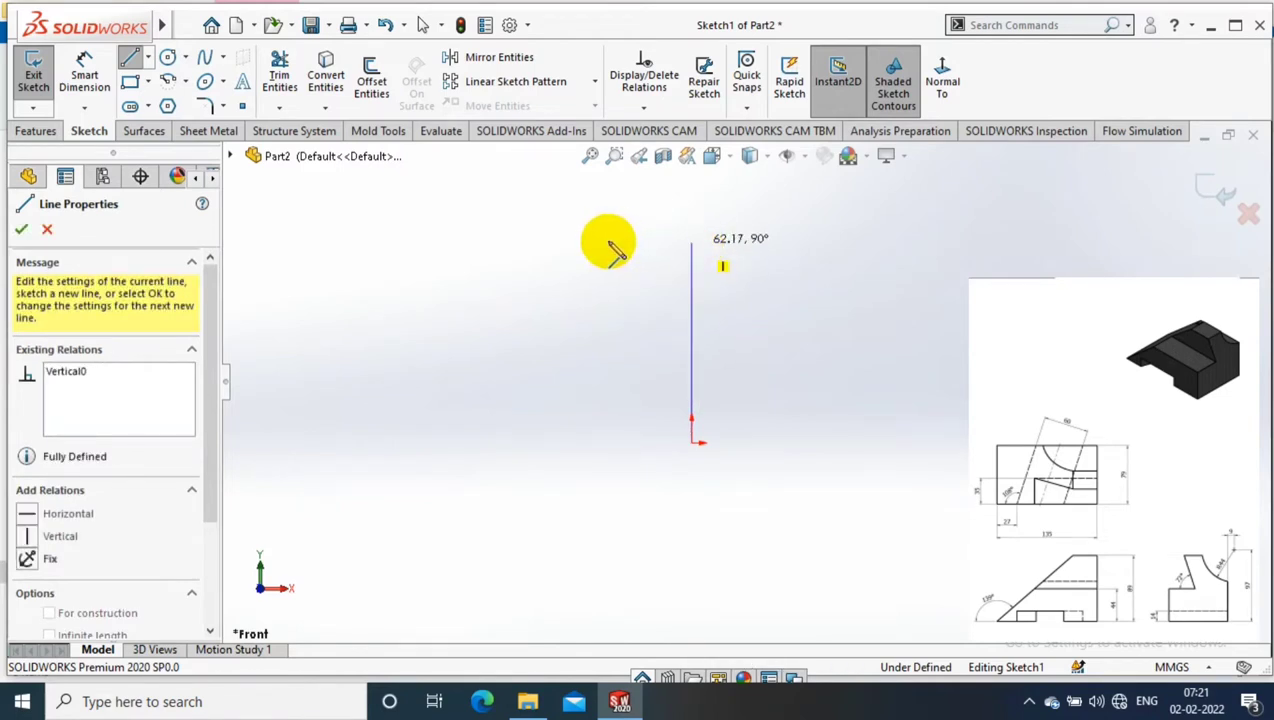
left_click(597, 243)
left_click(414, 442)
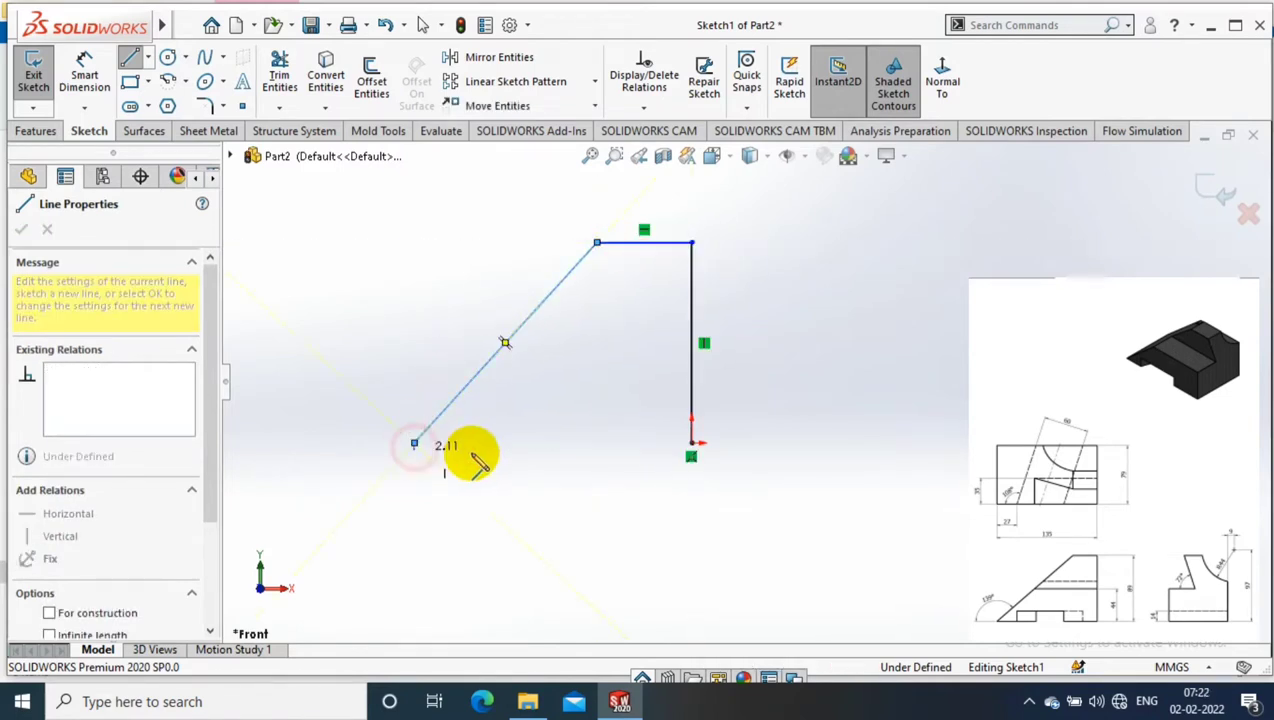
left_click(690, 441)
left_click(84, 75)
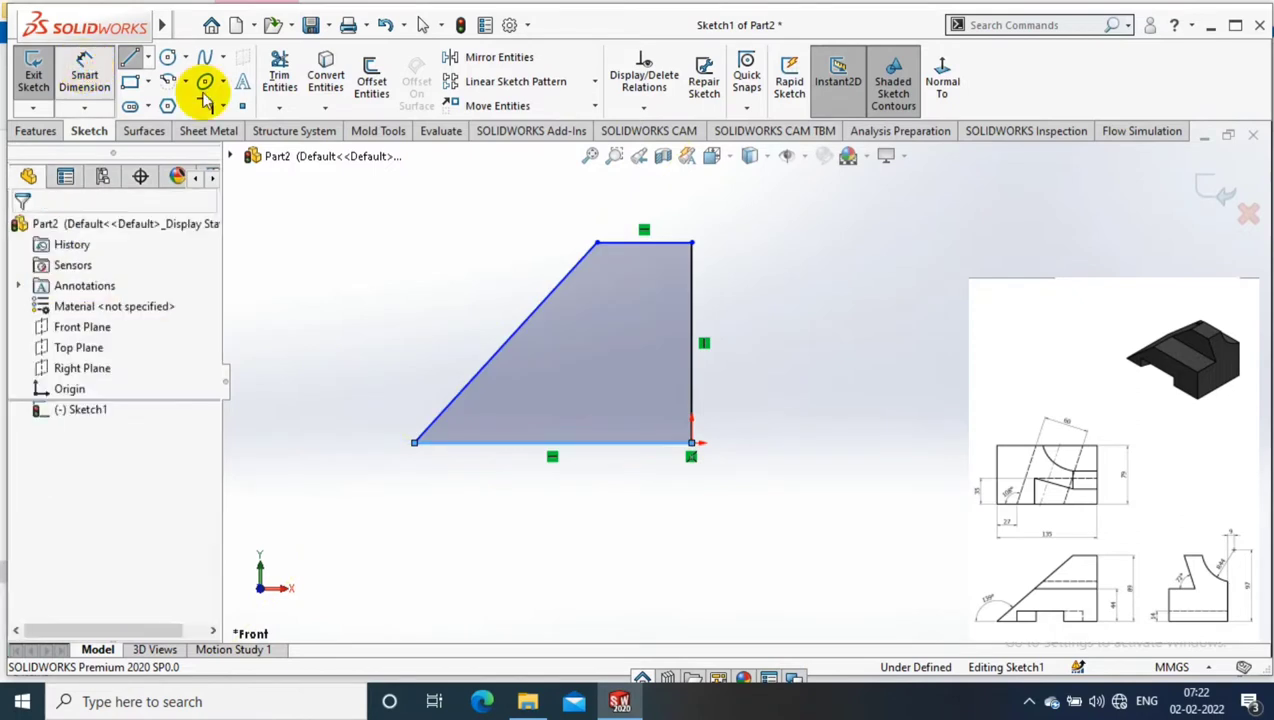
Dimension the right vertical edge to 89 mm and the base to 135 mm
left_click(700, 314)
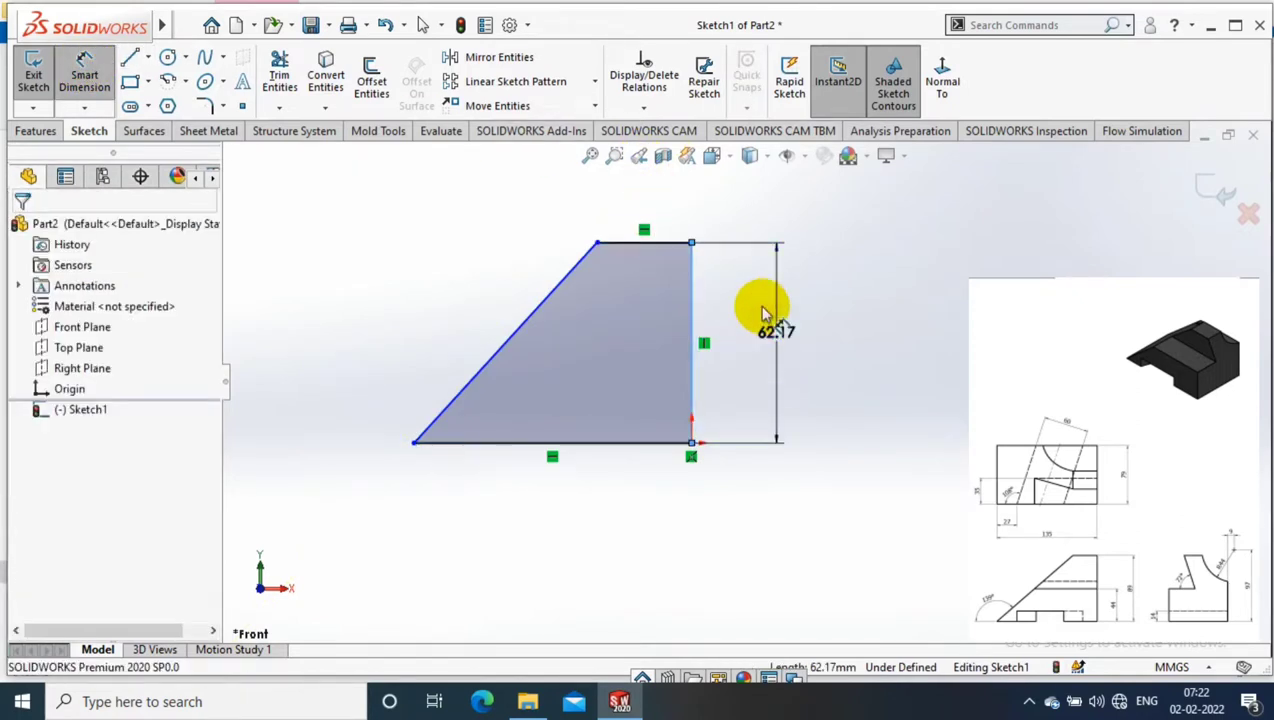
left_click(762, 314)
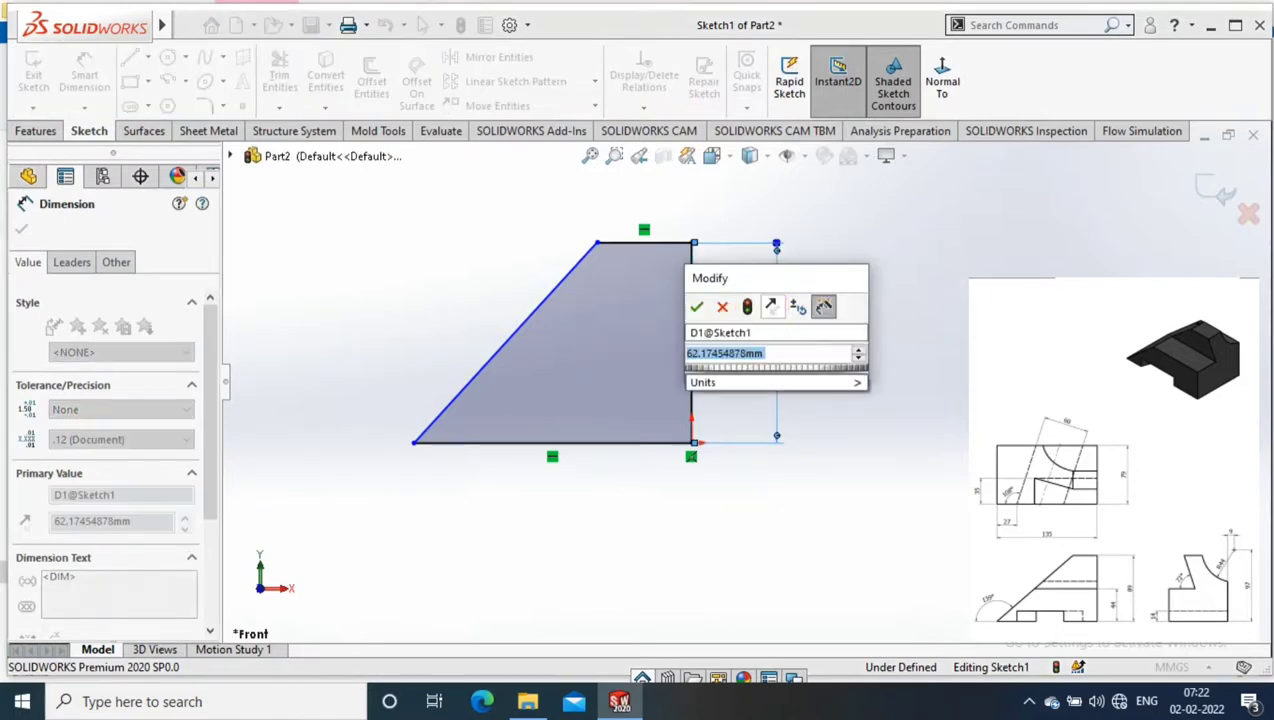
type("89")
key("Return")
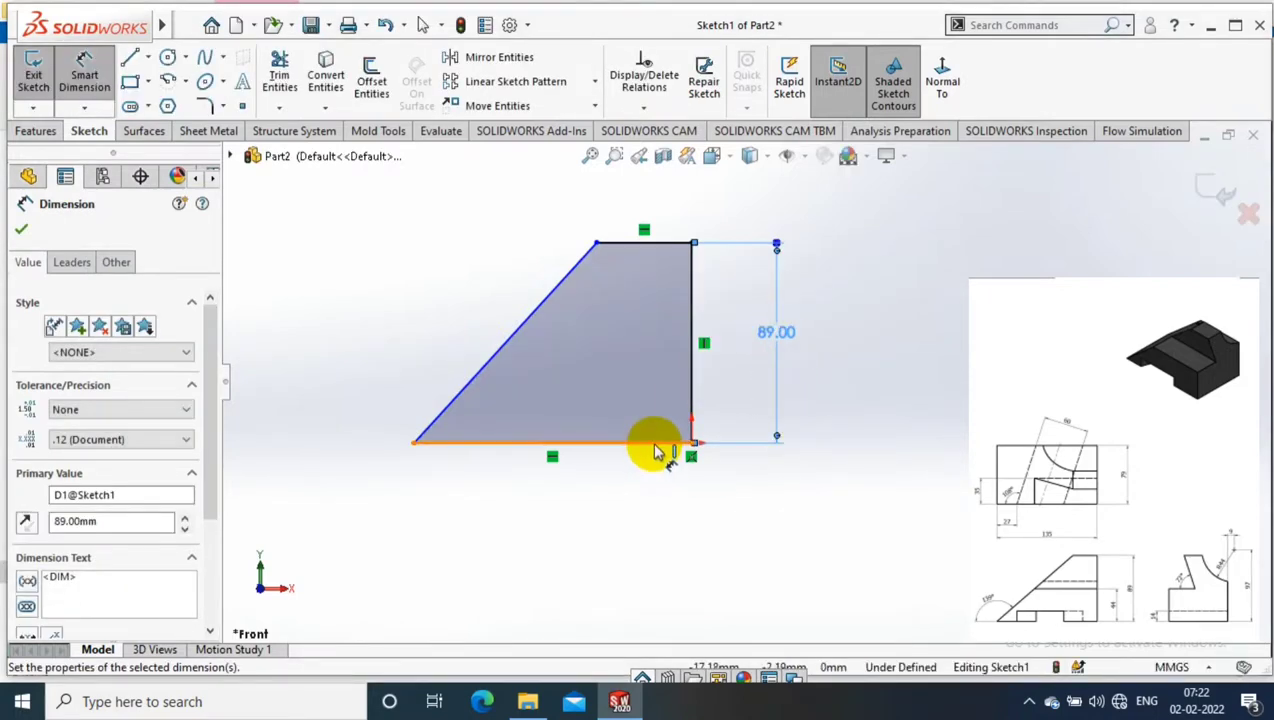
left_click(652, 443)
left_click(630, 512)
type("135")
key("Return")
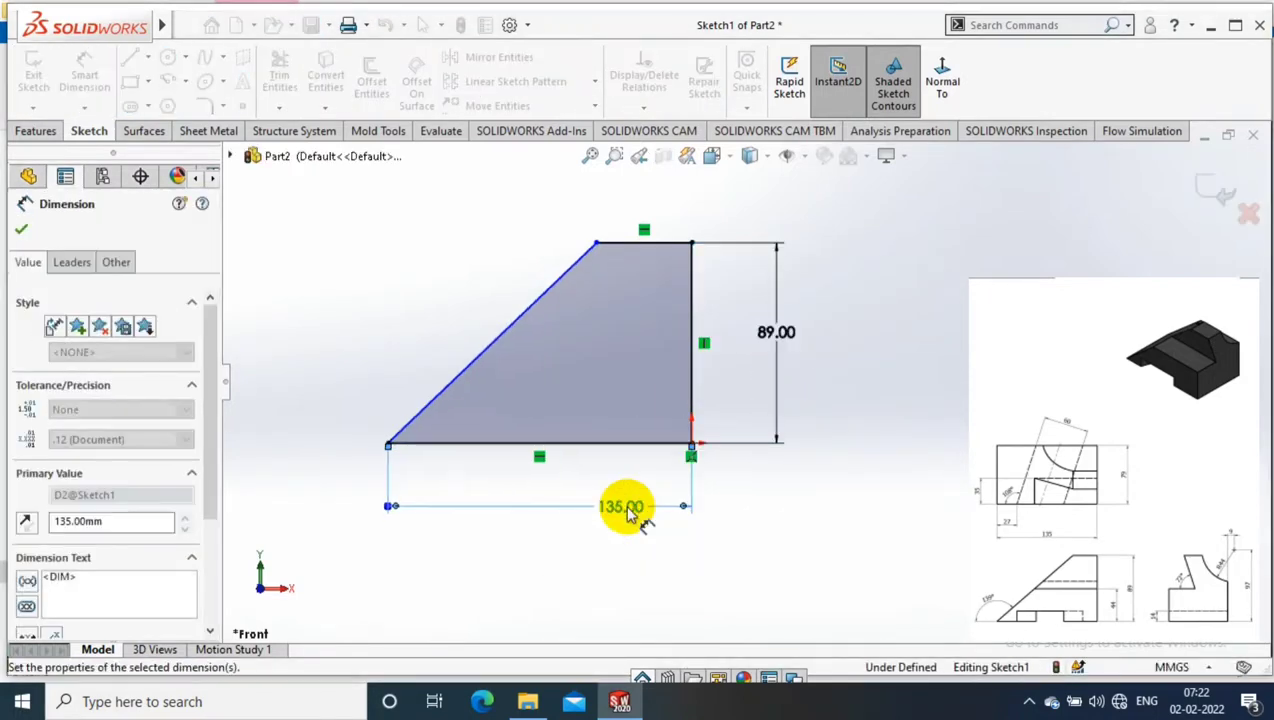
Set the angle between the slanted edge and the base to 139°, then exit the sketch
left_click(436, 398)
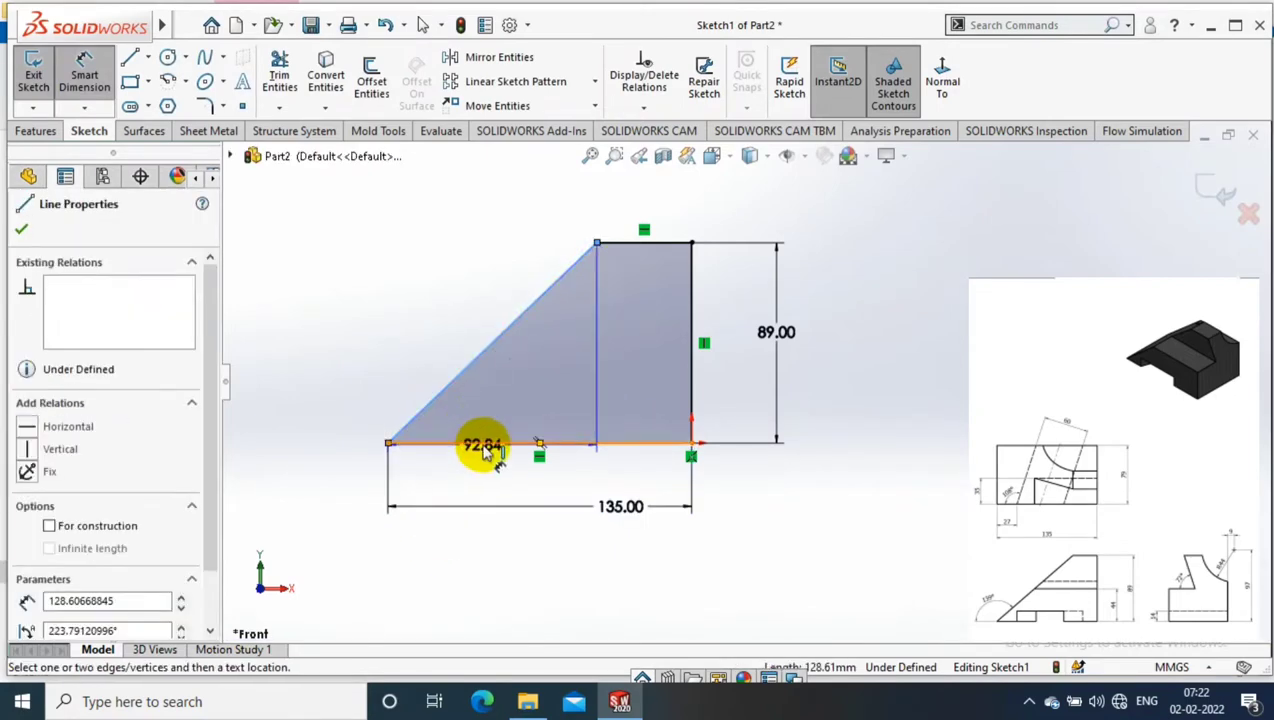
left_click(487, 447)
left_click(337, 428)
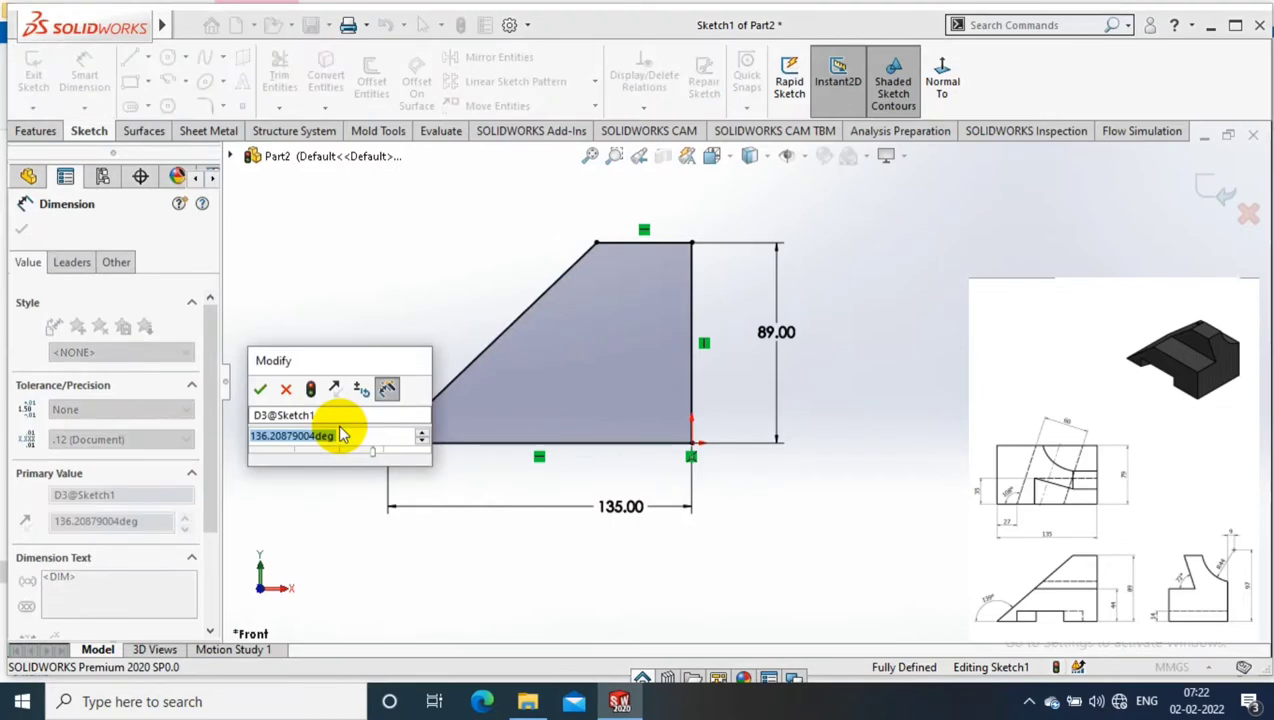
type("139")
key("Return")
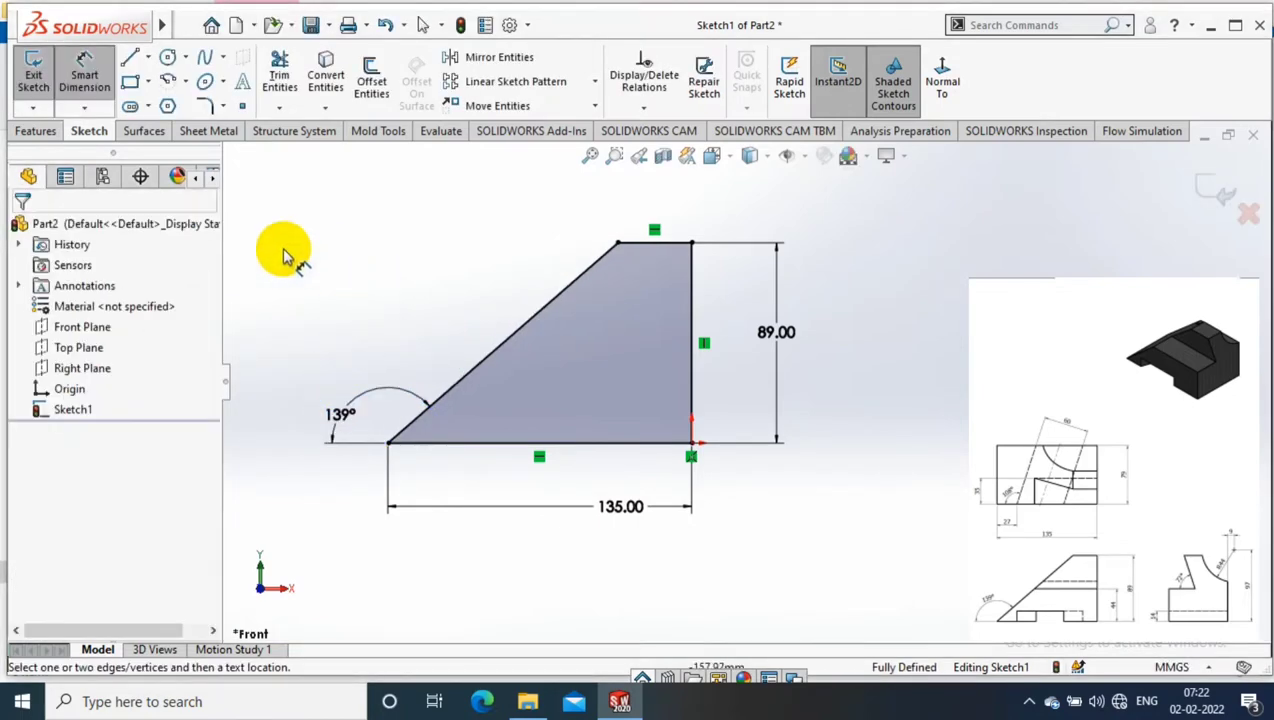
left_click(33, 75)
left_click(40, 131)
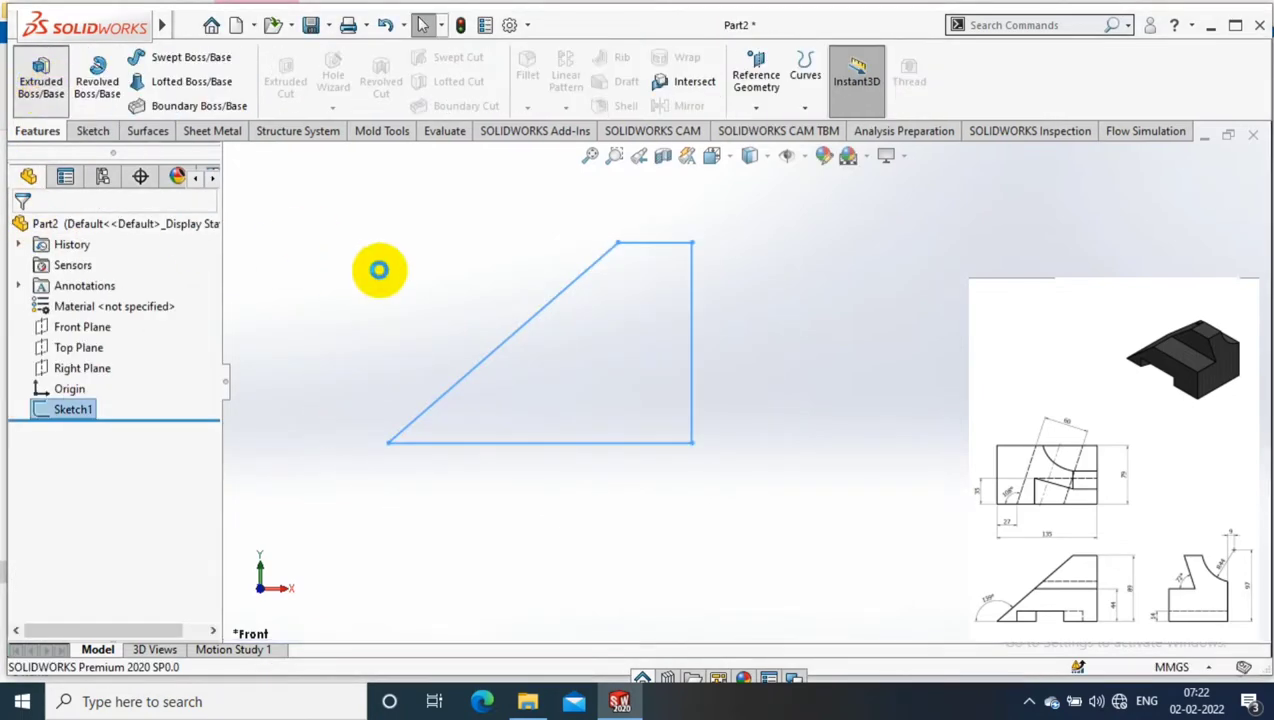
Extrude Sketch1 with a Mid Plane end condition to 179 mm, forming Boss-Extrude1
left_click(40, 80)
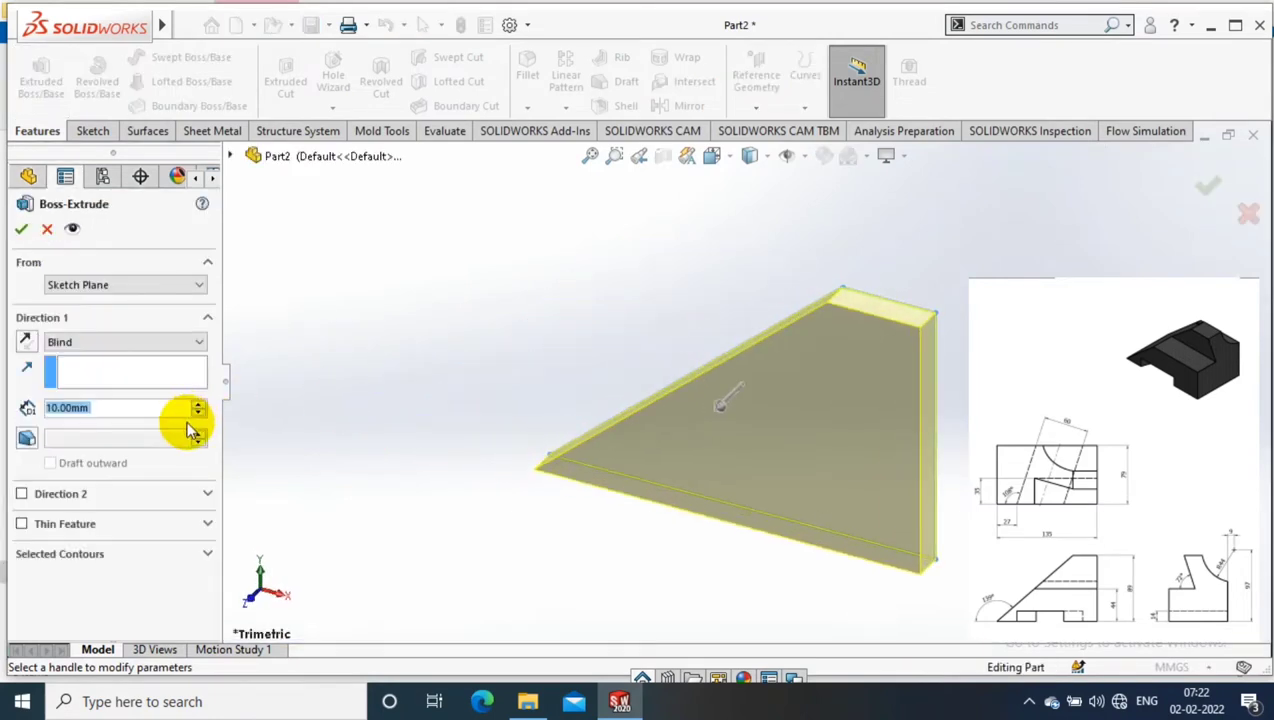
type("179")
key("Return")
left_click(148, 338)
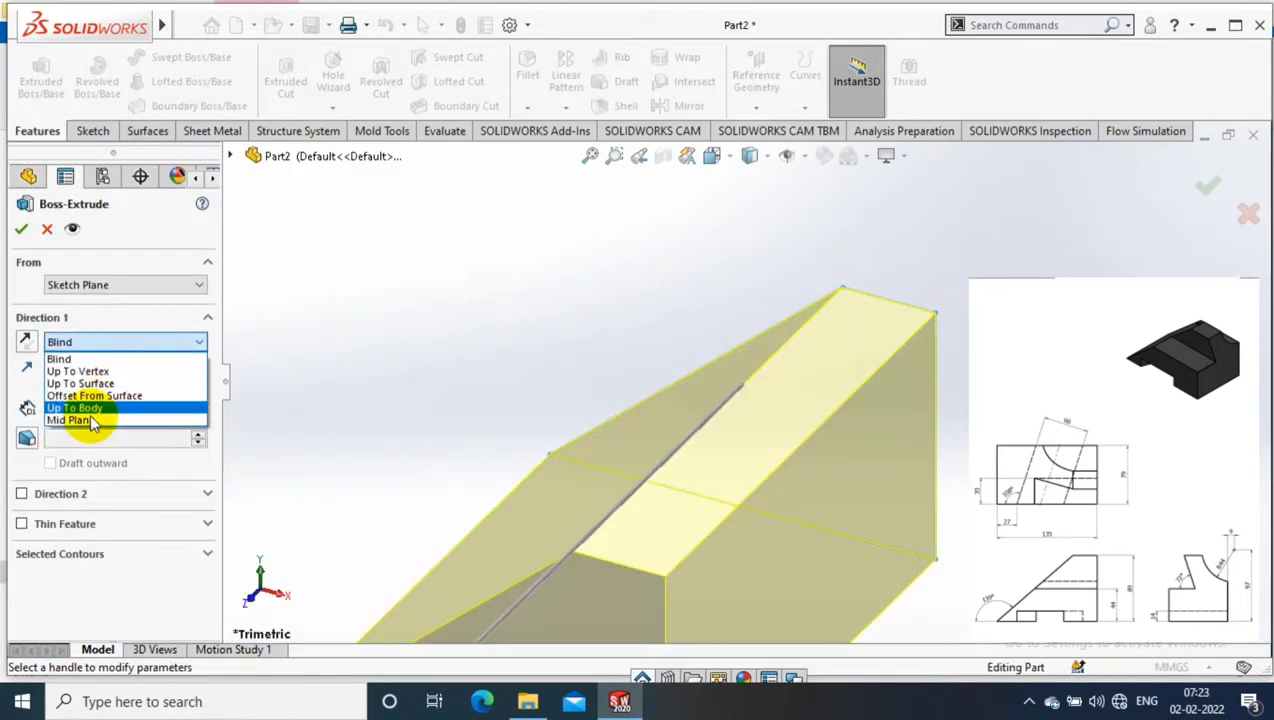
left_click(120, 415)
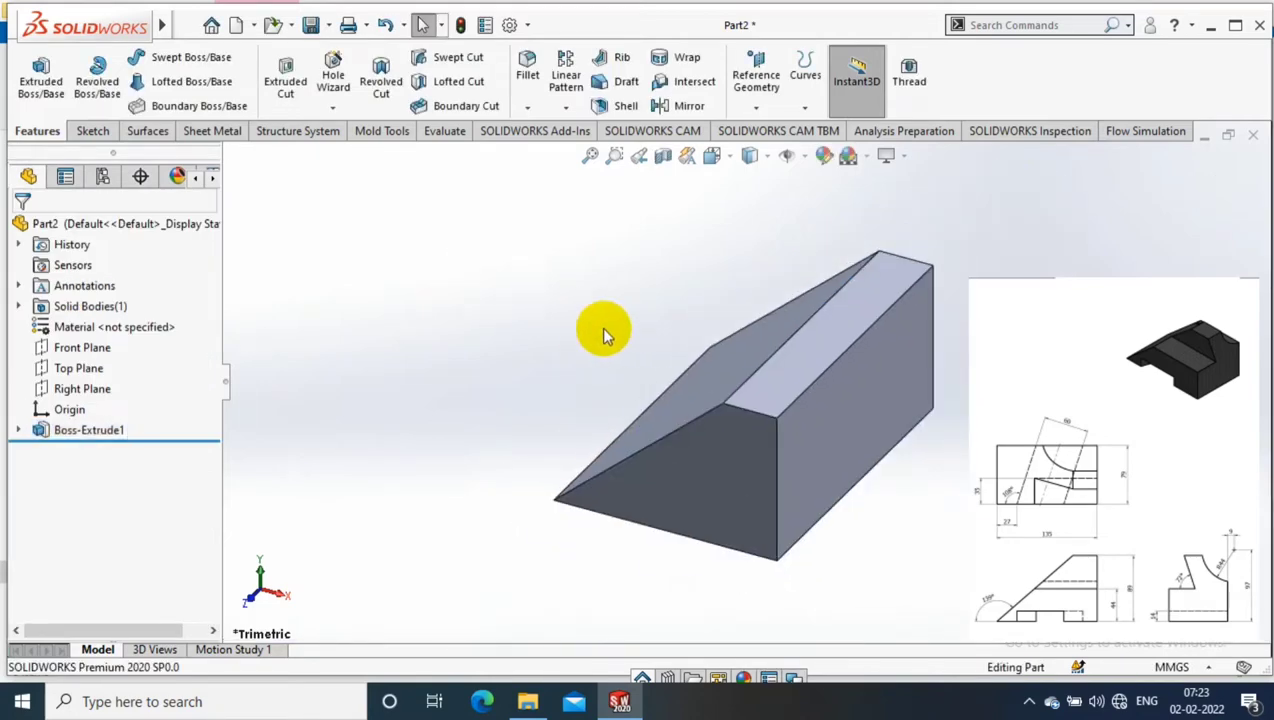
mouse_move(600, 333)
middle_mouse_down()
mouse_move(636, 364)
mouse_move(637, 347)
mouse_move(643, 364)
mouse_move(674, 355)
mouse_move(810, 450)
middle_mouse_up()
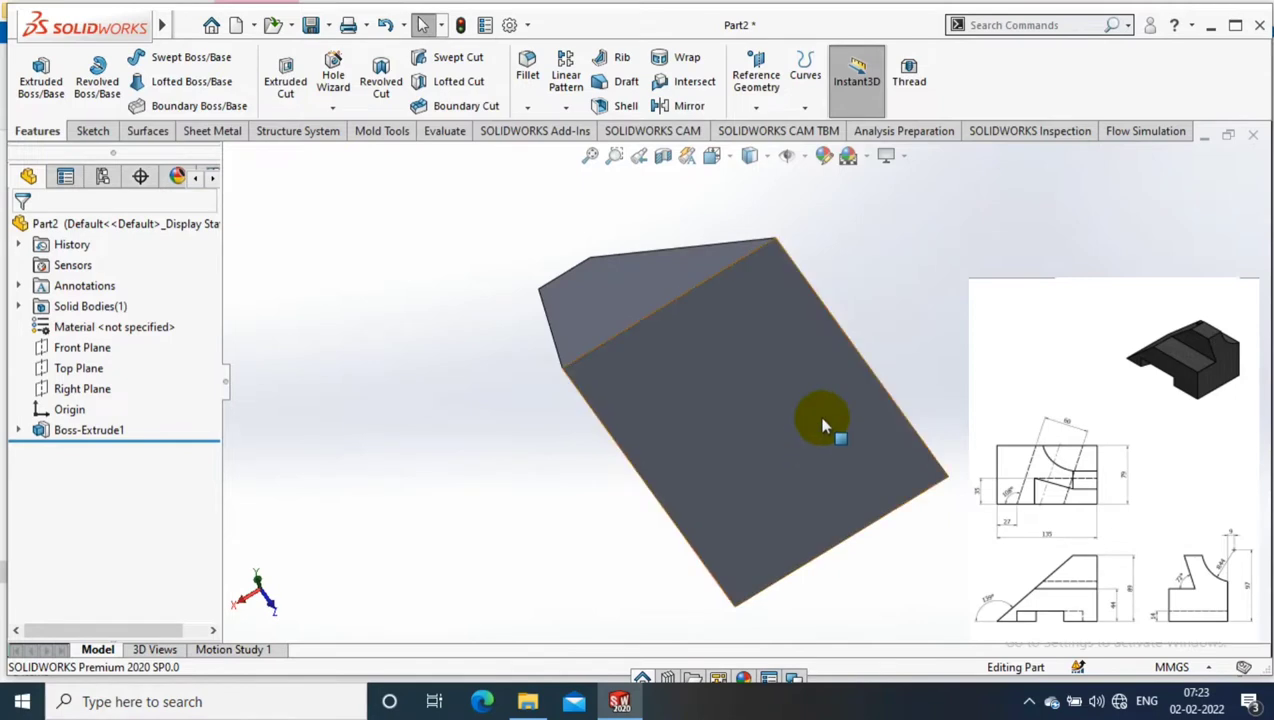
View the large rectangular face normal, switch to Hidden Lines Visible, and select that face
left_click(820, 422)
key("ctrl+8")
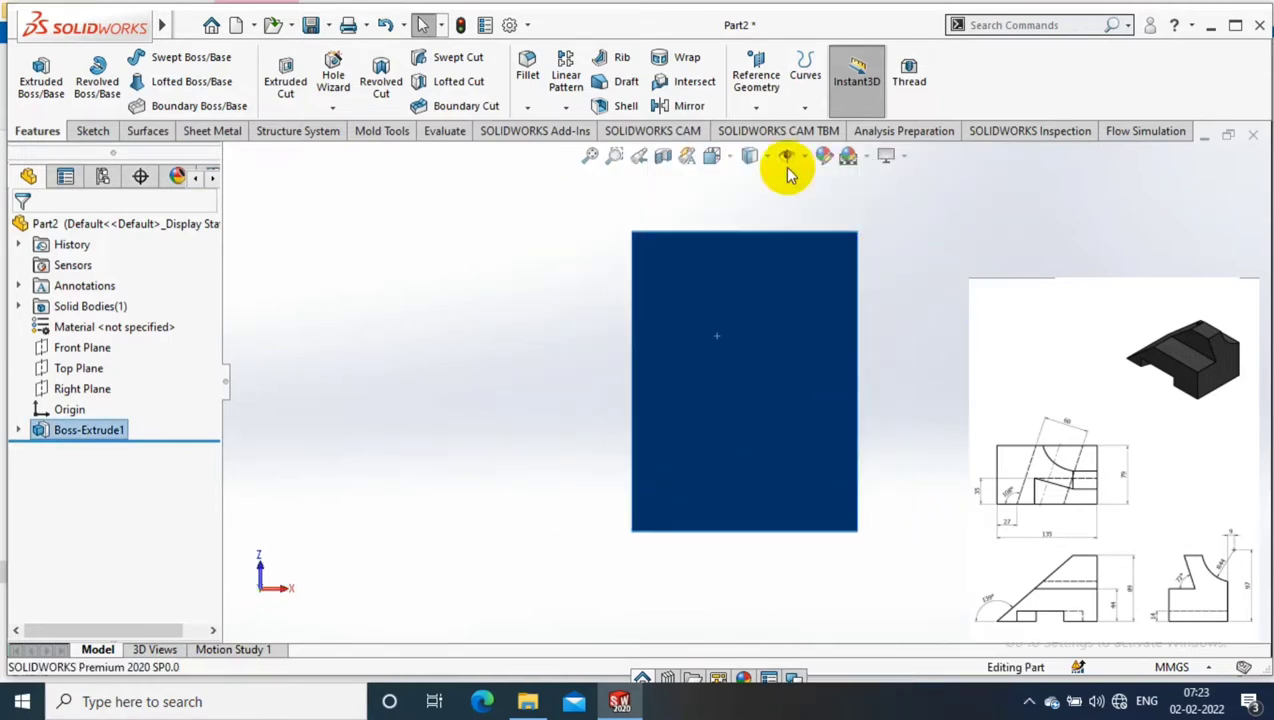
left_click(768, 160)
left_click(750, 262)
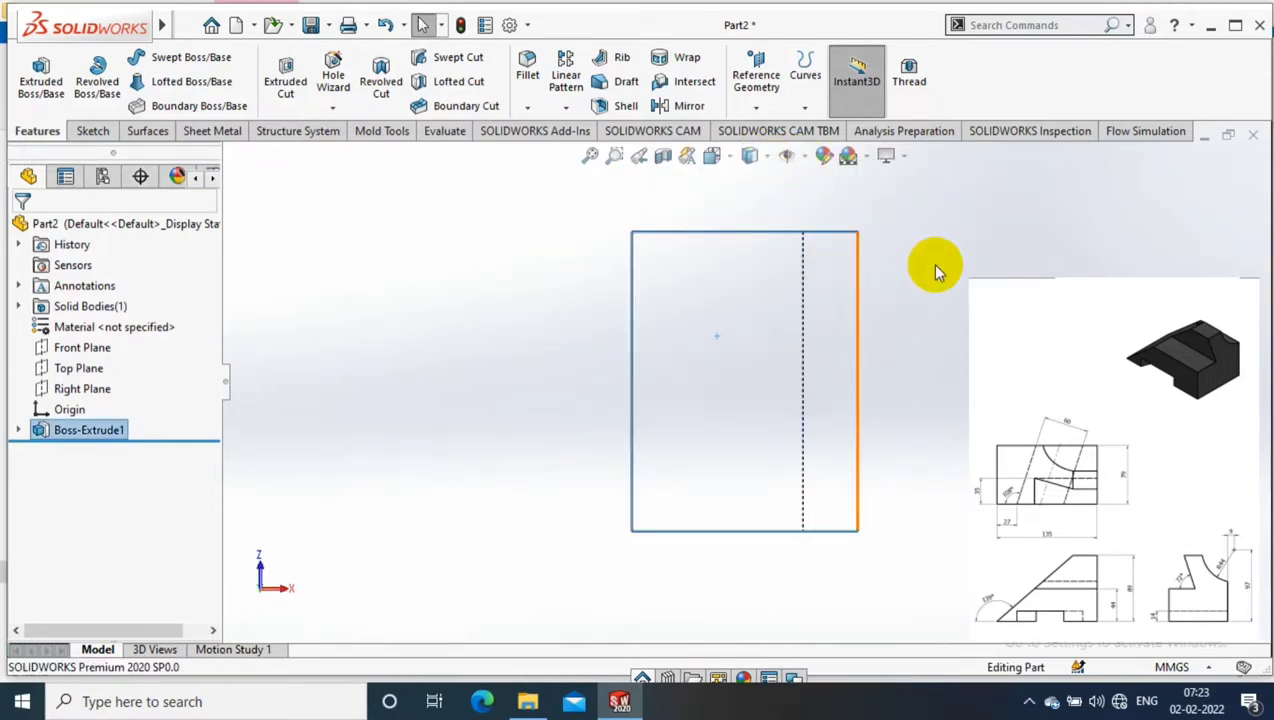
mouse_move(935, 270)
middle_mouse_down()
mouse_move(1120, 207)
mouse_move(597, 390)
middle_mouse_up()
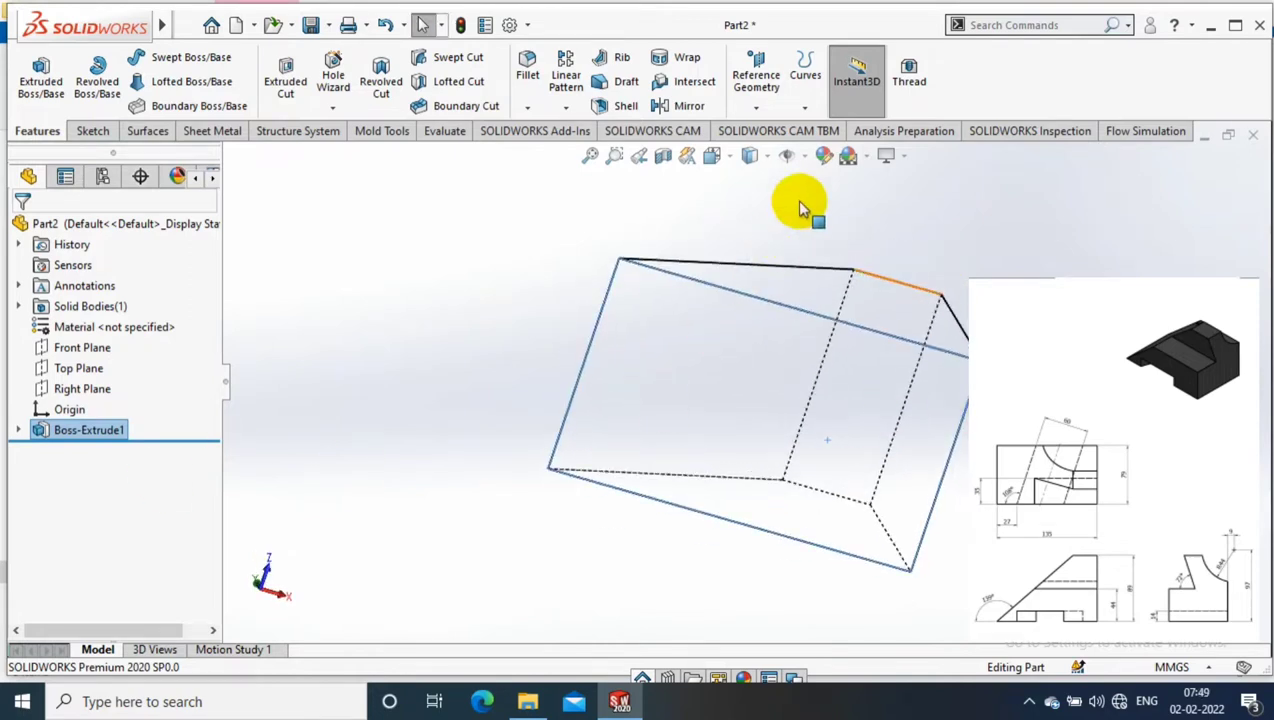
left_click(92, 131)
left_click(768, 347)
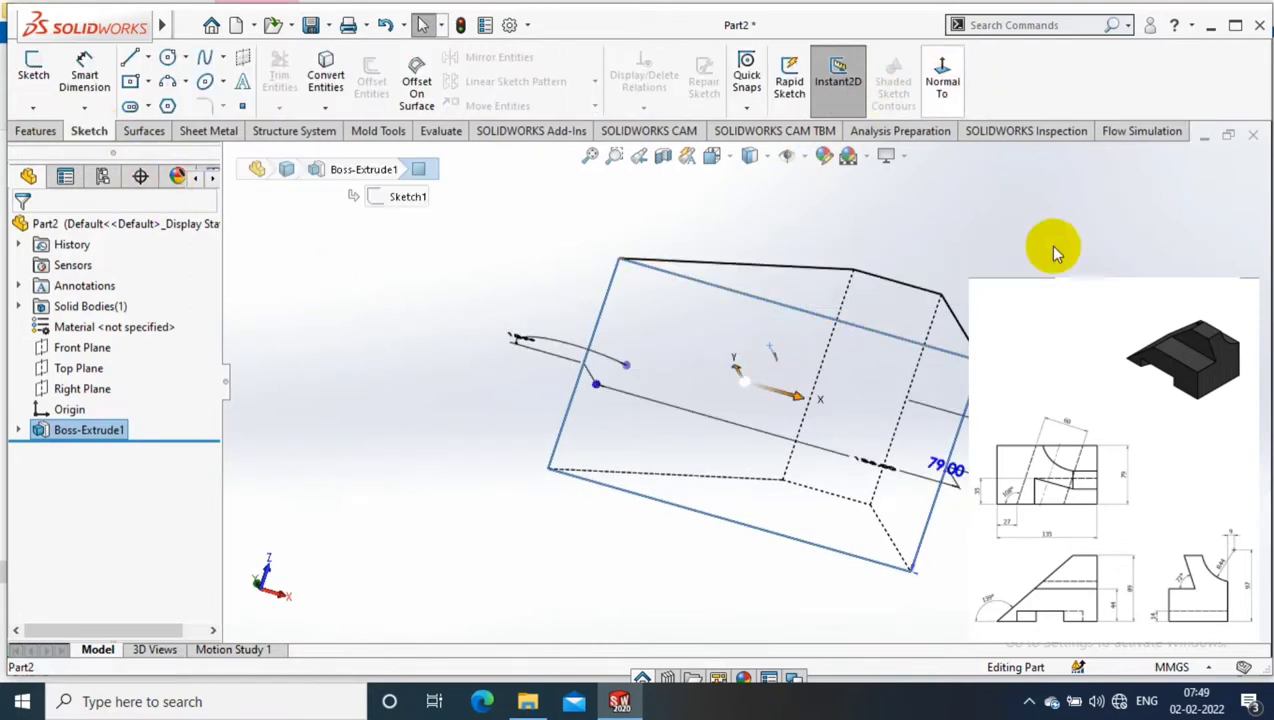
Open Sketch13 on the rectangular face and draw a centerline slanting down from its top edge
left_click(796, 370)
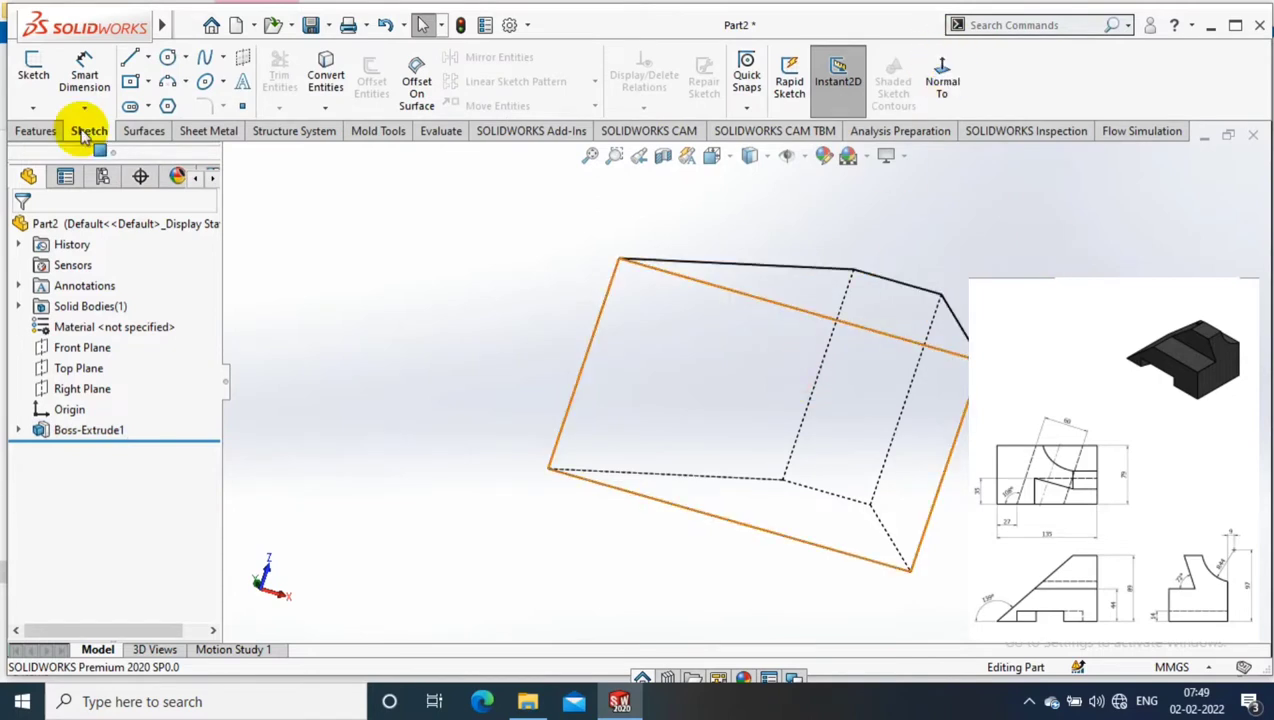
left_click(33, 68)
scroll(771, 352, "up", 1)
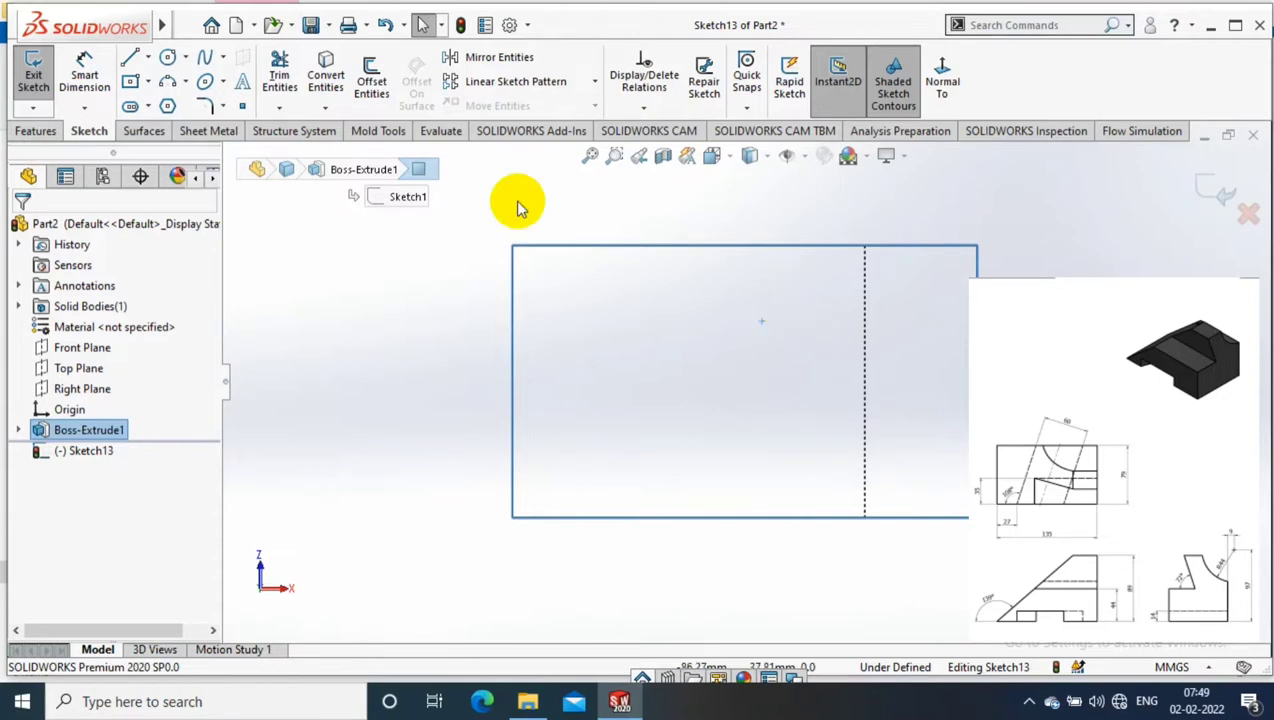
left_click(148, 57)
left_click(155, 104)
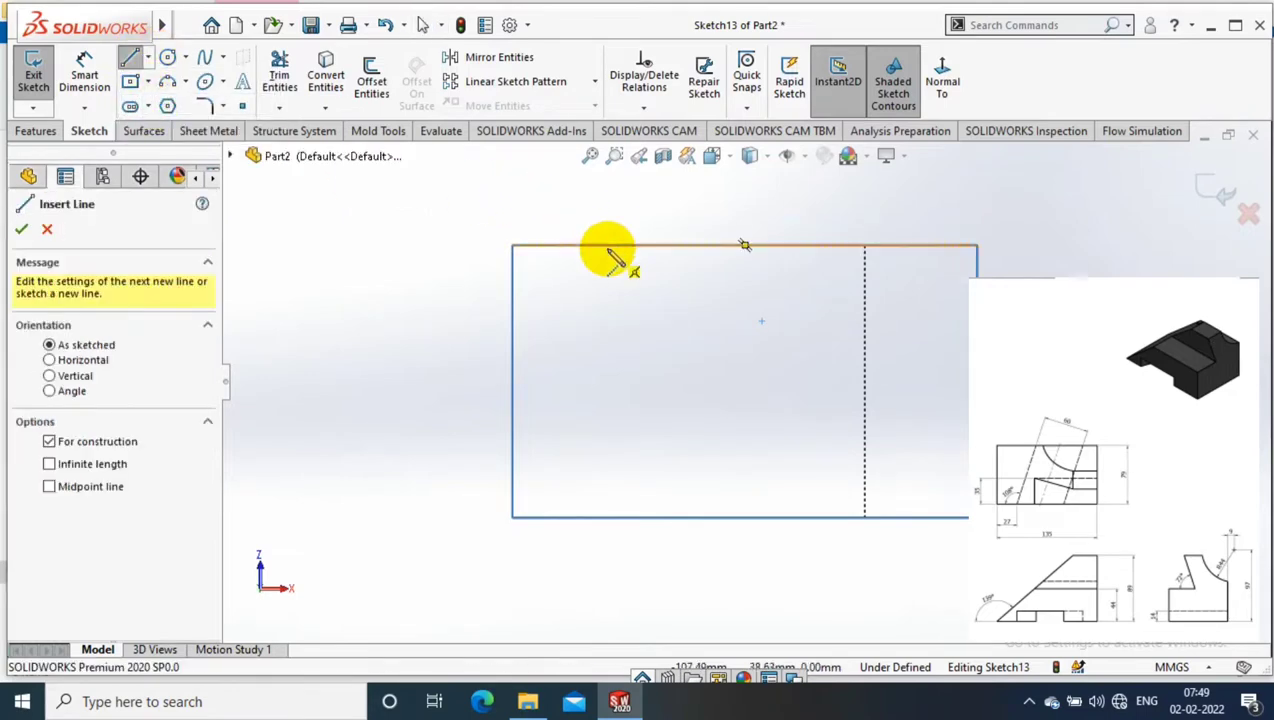
left_click_drag(606, 247, 707, 547)
Dimension the centerline's top endpoint 27 mm horizontally from the face's left edge
left_click(84, 75)
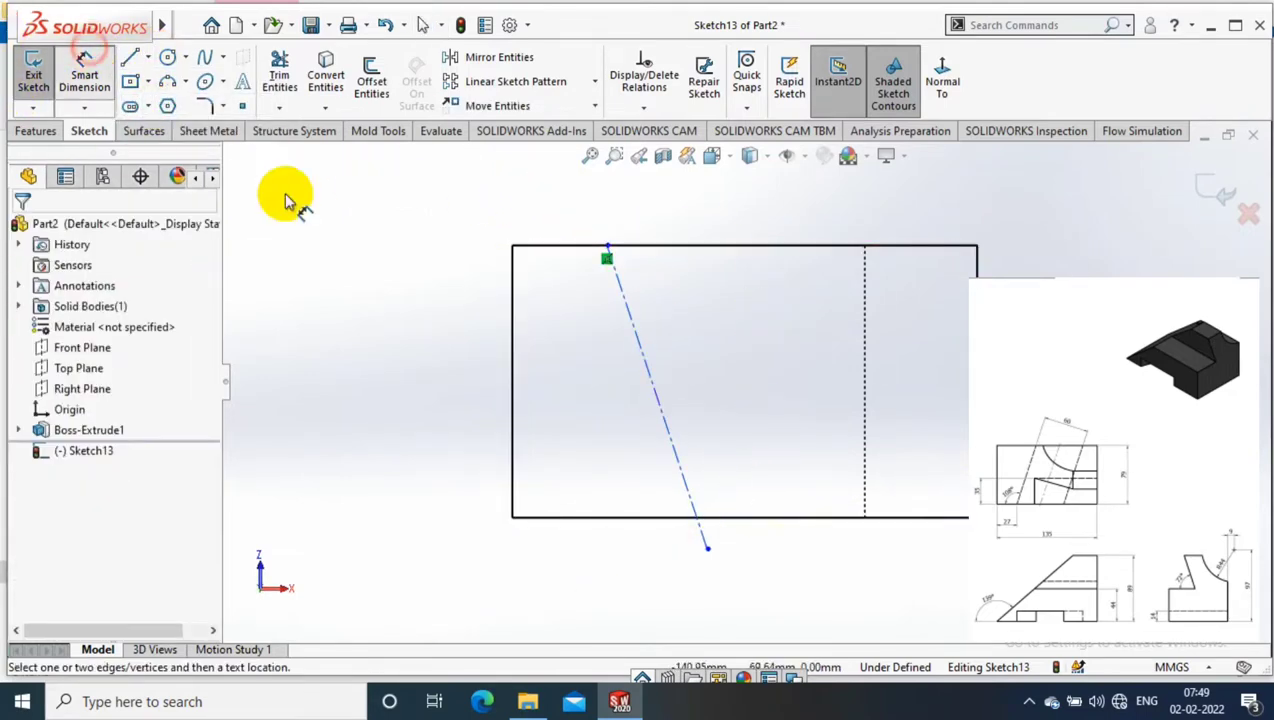
left_click(604, 248)
left_click(512, 279)
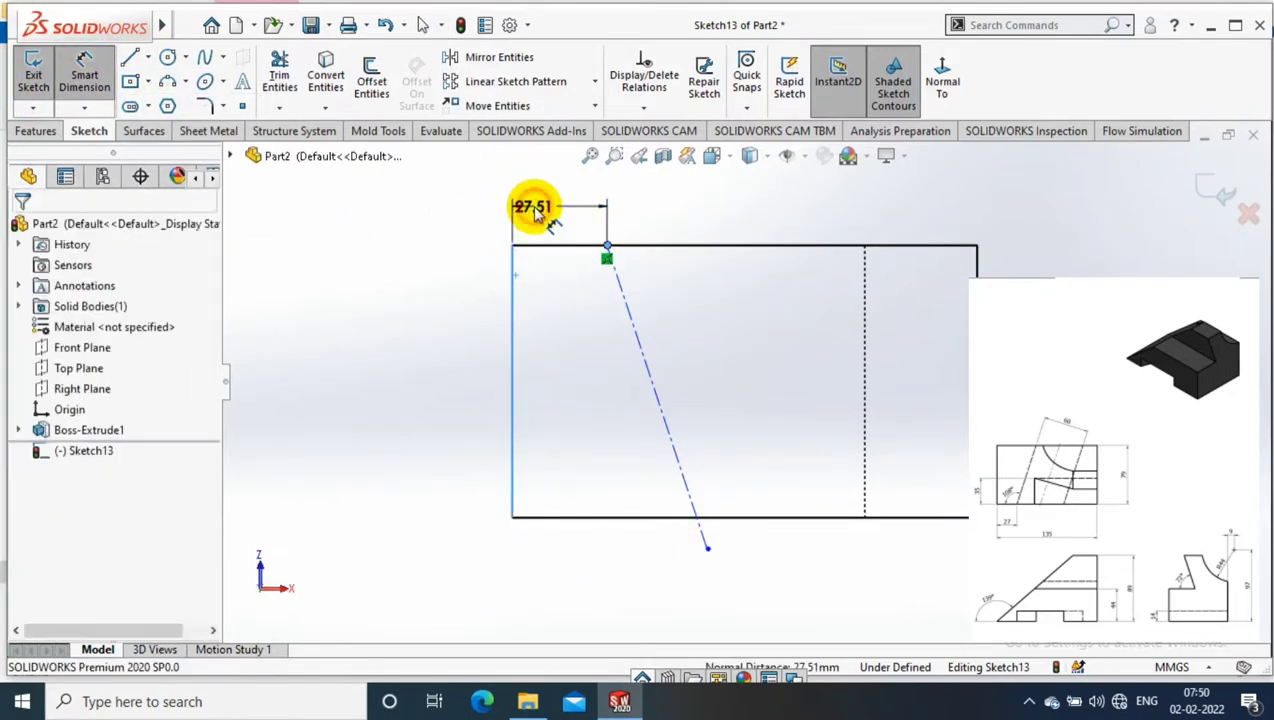
left_click(545, 212)
key("Return")
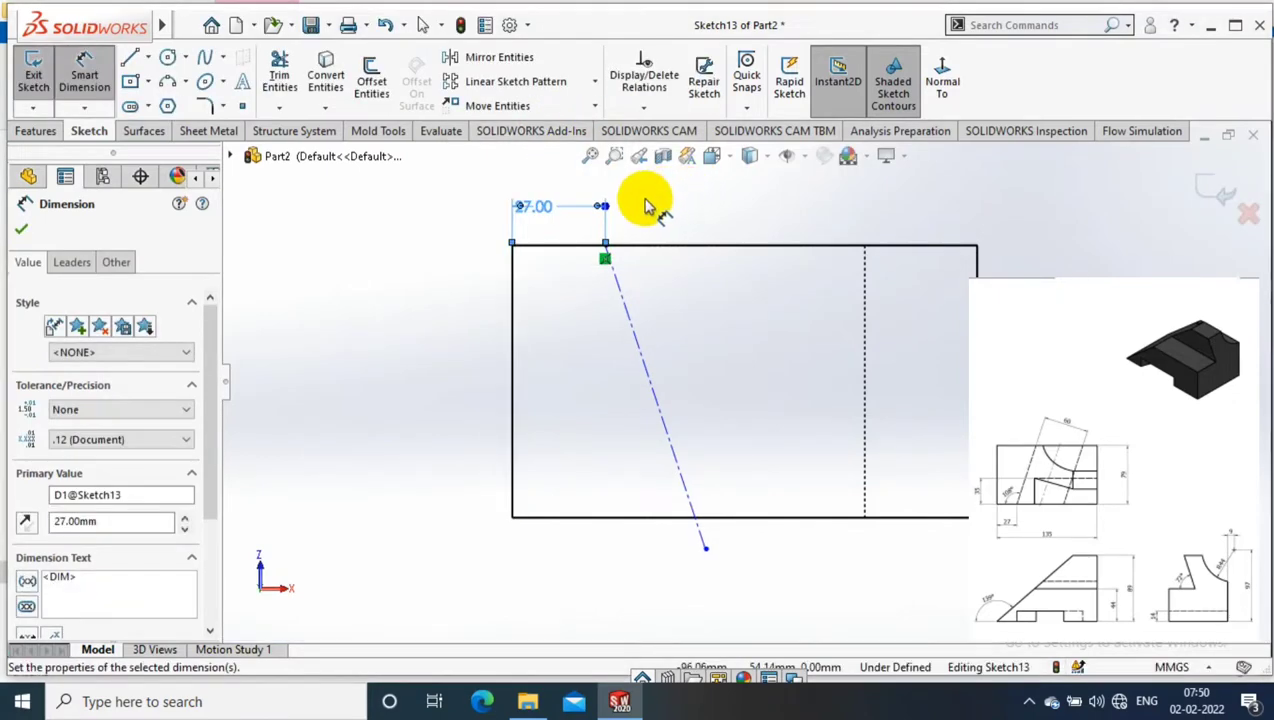
Add a 108° angle to the centerline against the wrong edge, then undo it
left_click(618, 278)
left_click(512, 287)
left_click(562, 321)
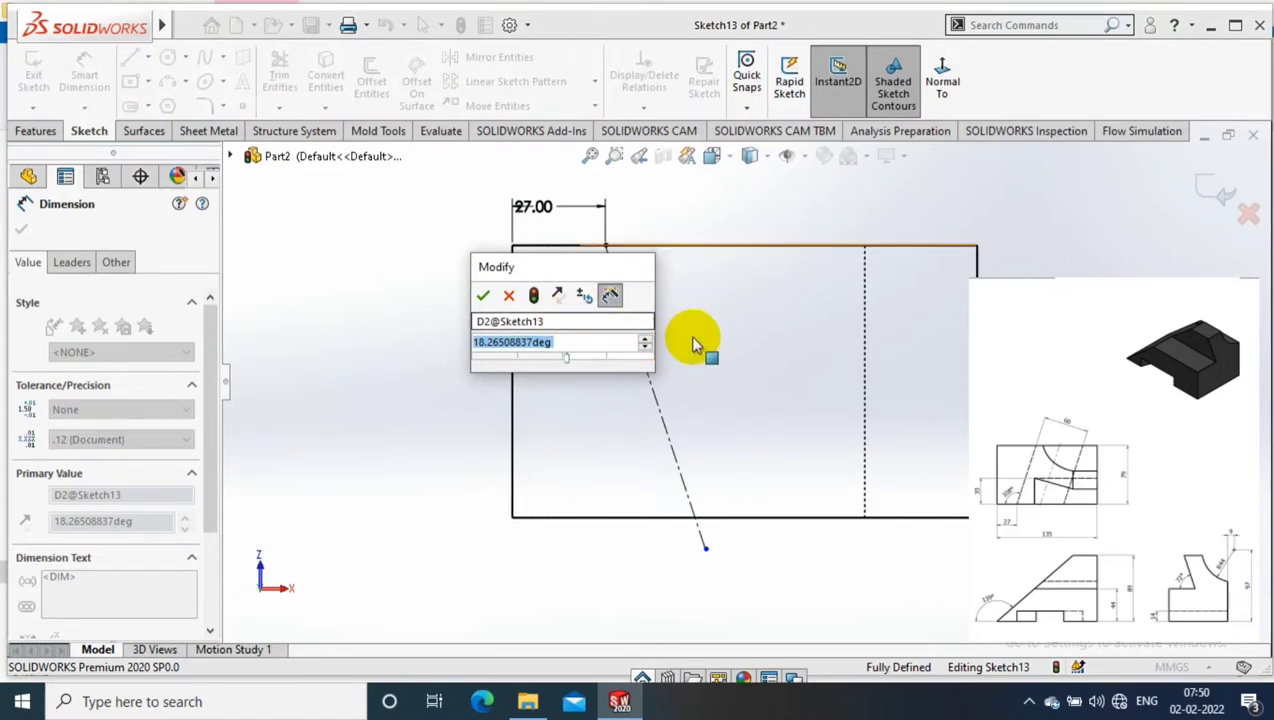
type("108")
key("Return")
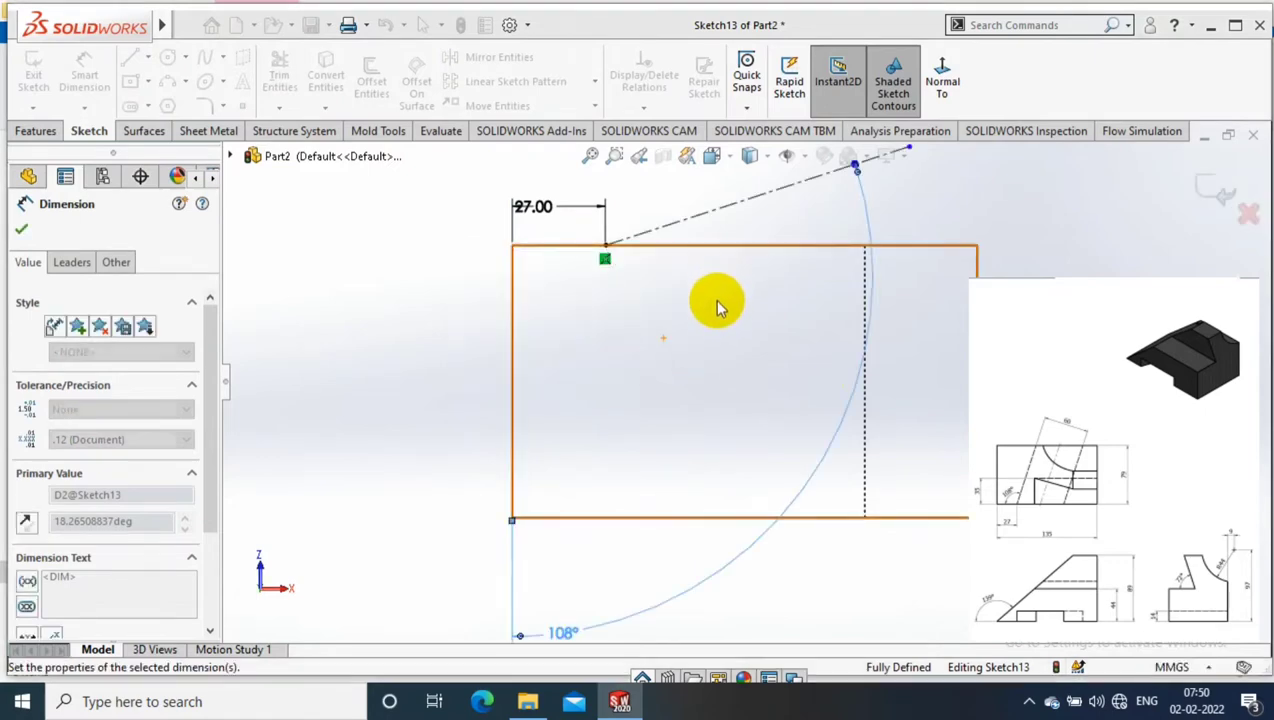
key("Escape")
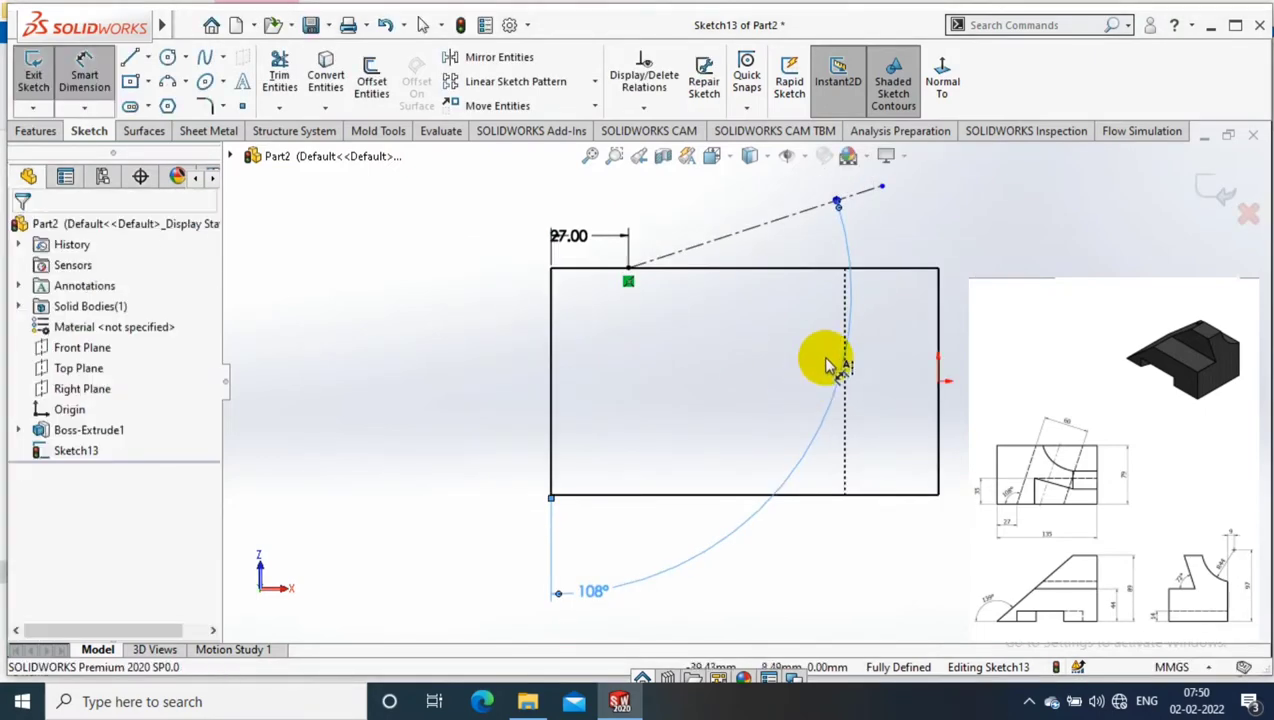
key("ctrl+z")
key("Escape")
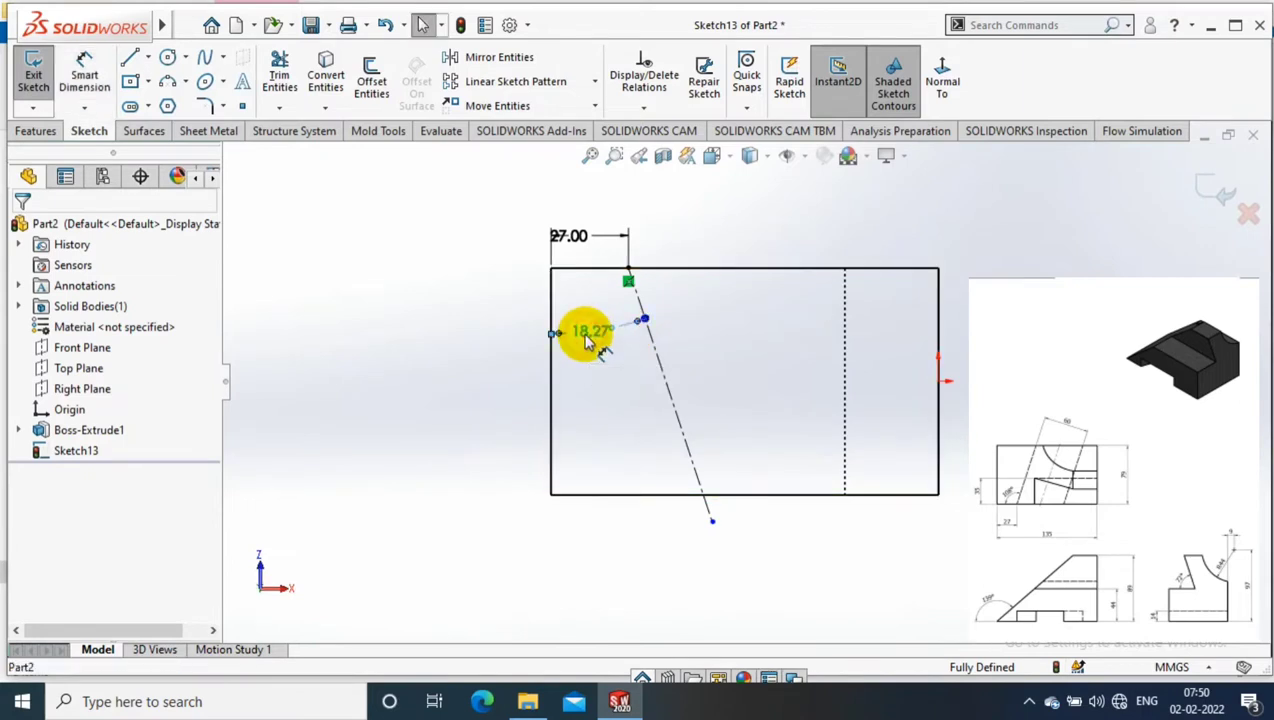
Remove the existing 18.27° angle dimension from the sketch
double_click(592, 335)
scroll(725, 200, "up", 1)
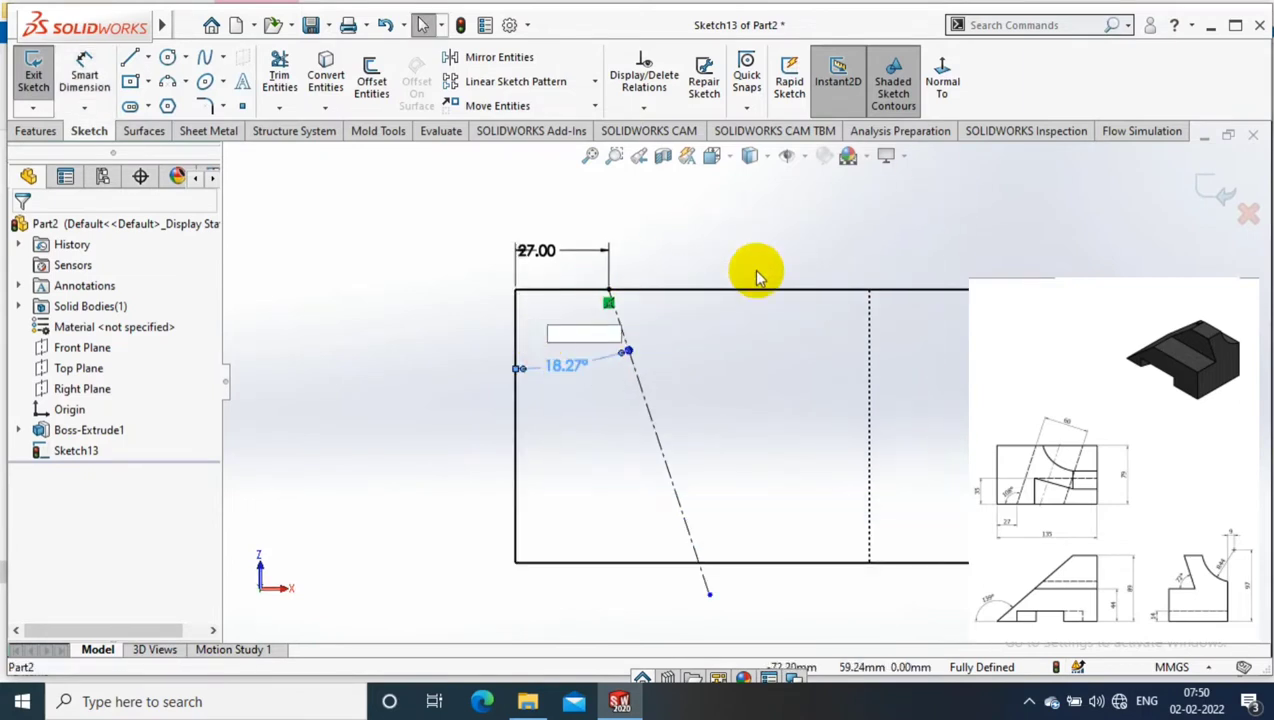
left_click(441, 250)
left_click(755, 350)
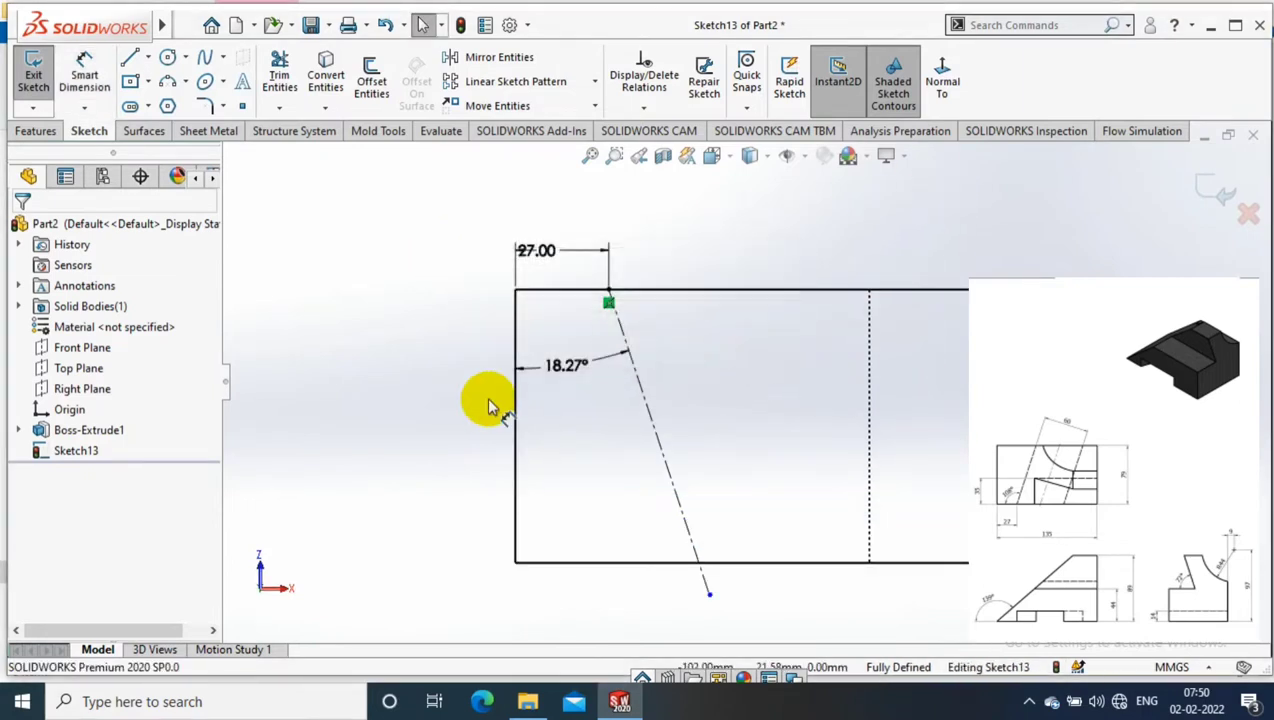
right_click(568, 366)
key("Escape")
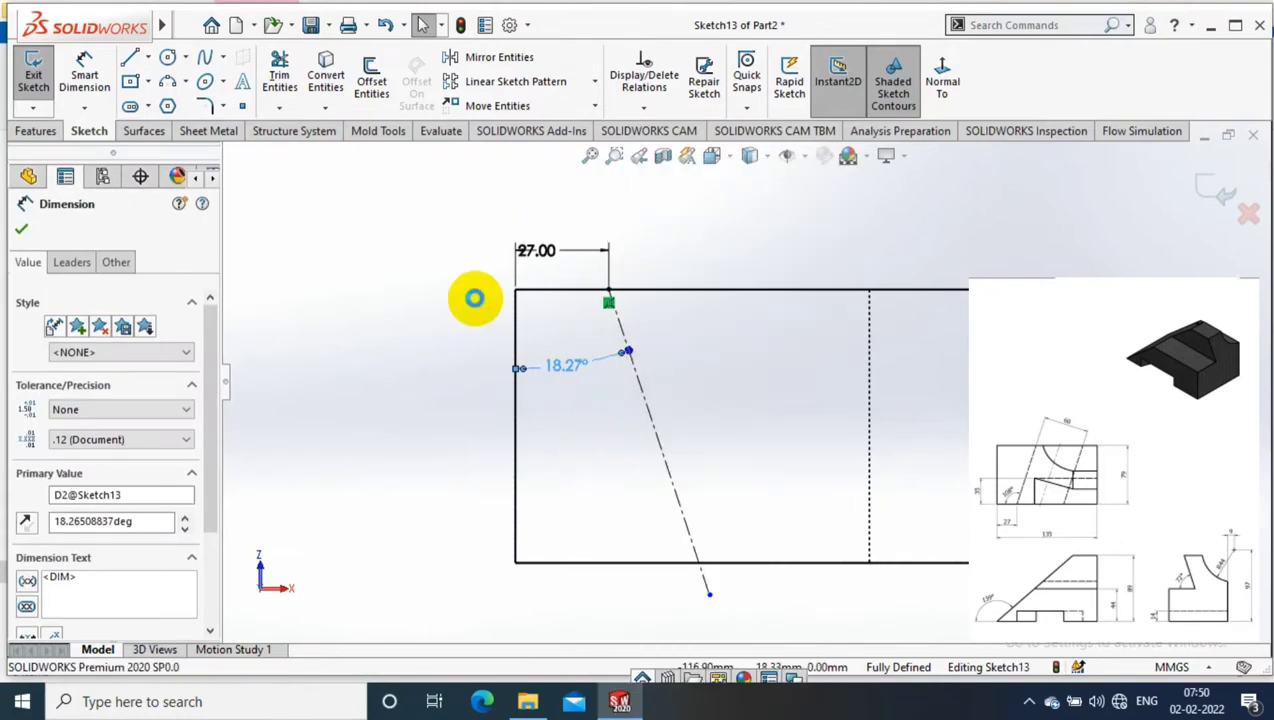
key("Delete")
left_click(84, 78)
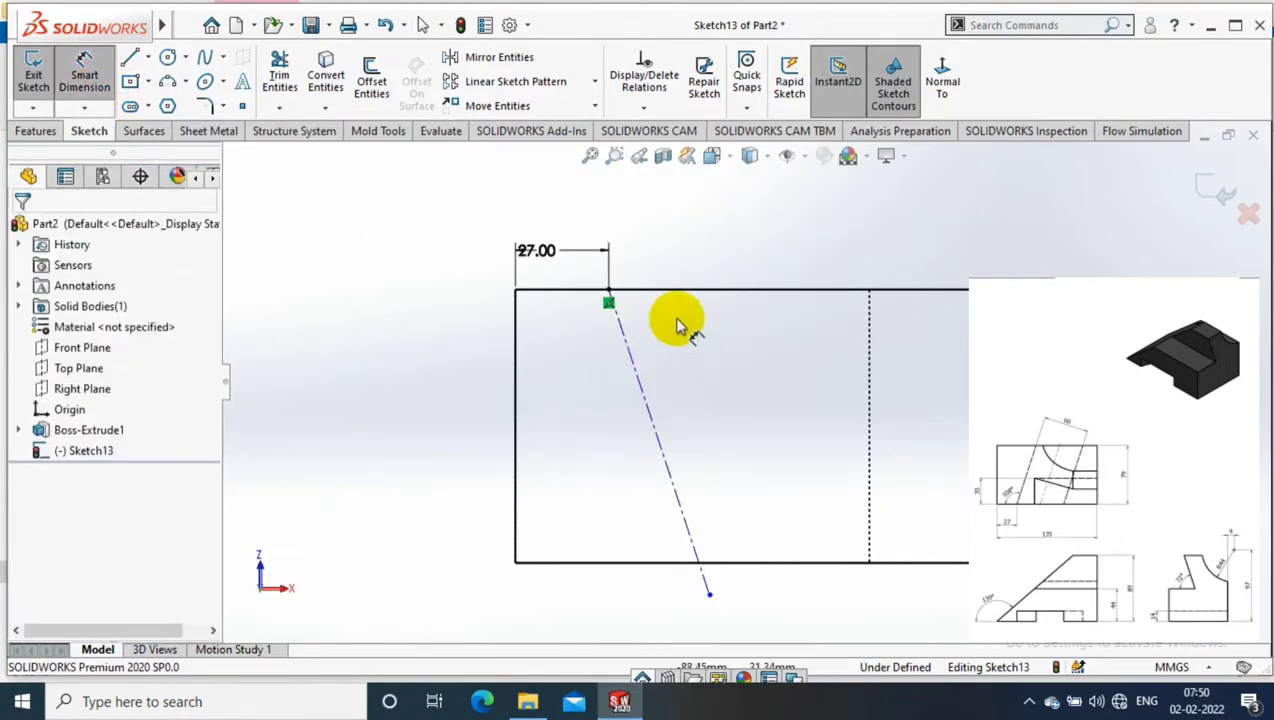
Dimension the centerline at 108° from the top edge
left_click(583, 291)
left_click(616, 340)
left_click(588, 362)
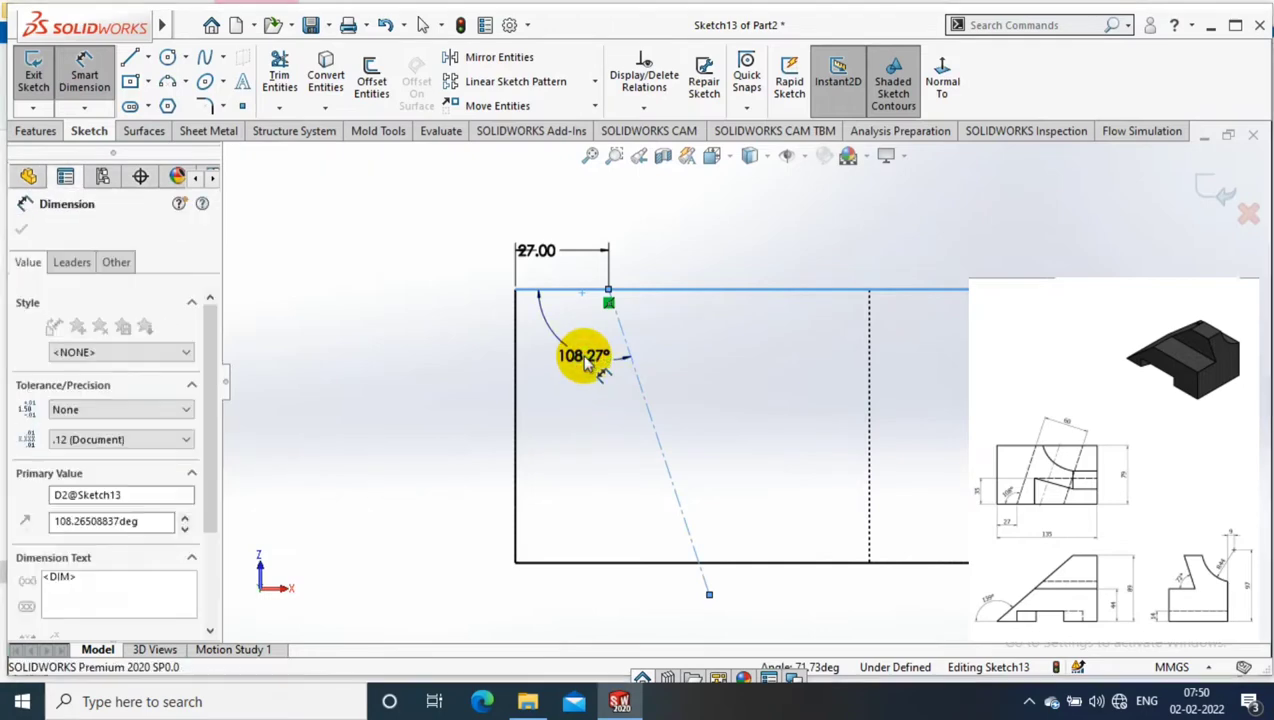
type("108")
key("Return")
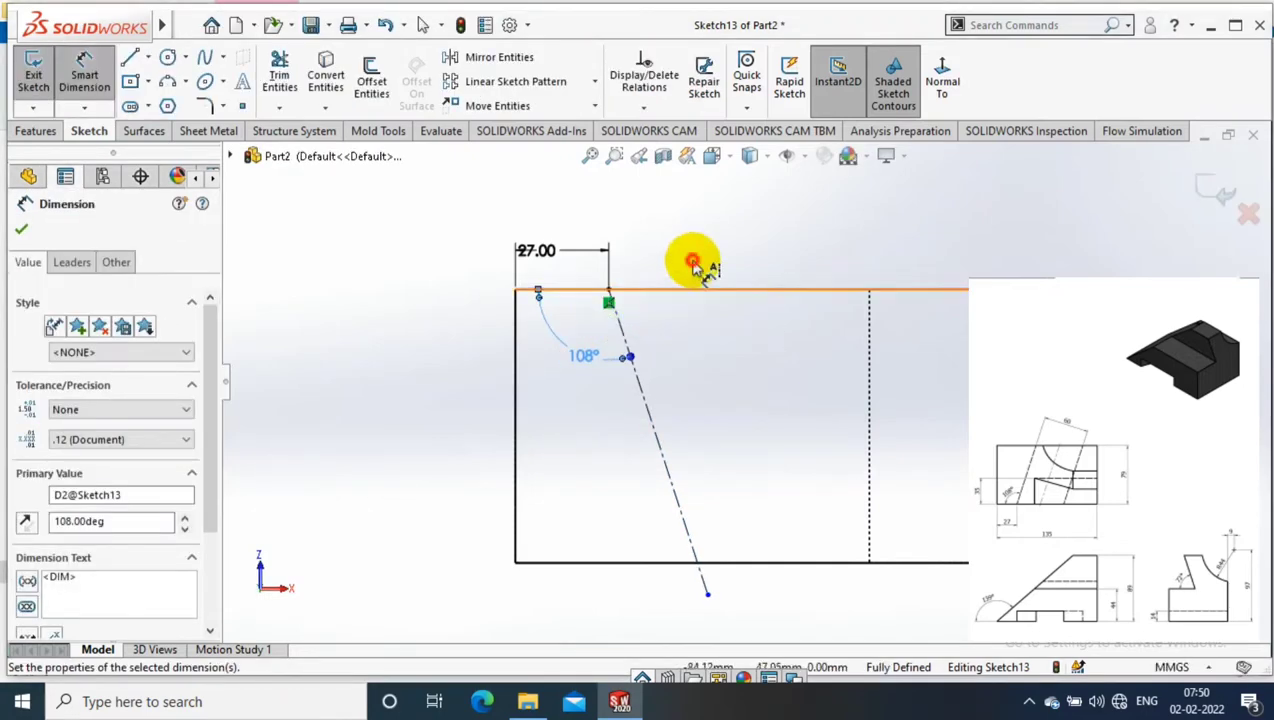
key("Escape")
Draw a new line from above the top edge to below the block and adjust its top endpoint
left_click(130, 57)
middle_click_drag(664, 259, 597, 270, "ctrl")
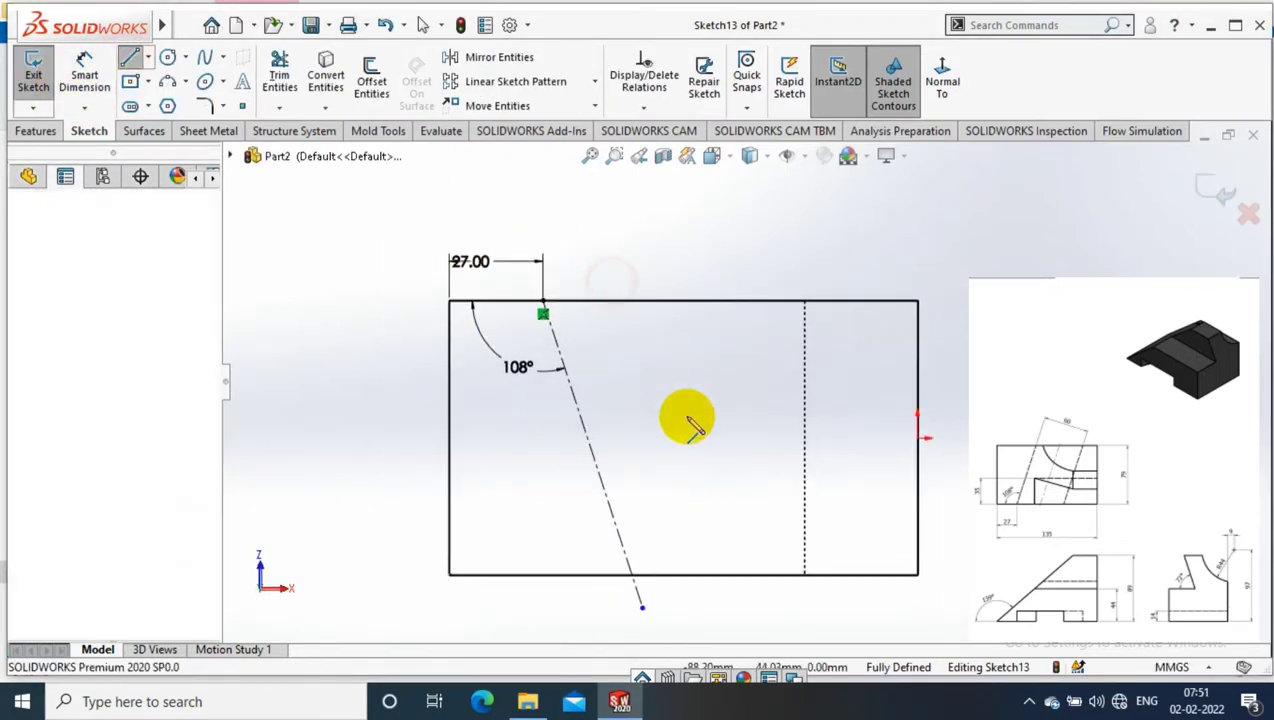
left_click(606, 246)
left_click(731, 622)
key("Escape")
left_click_drag(600, 243, 590, 219)
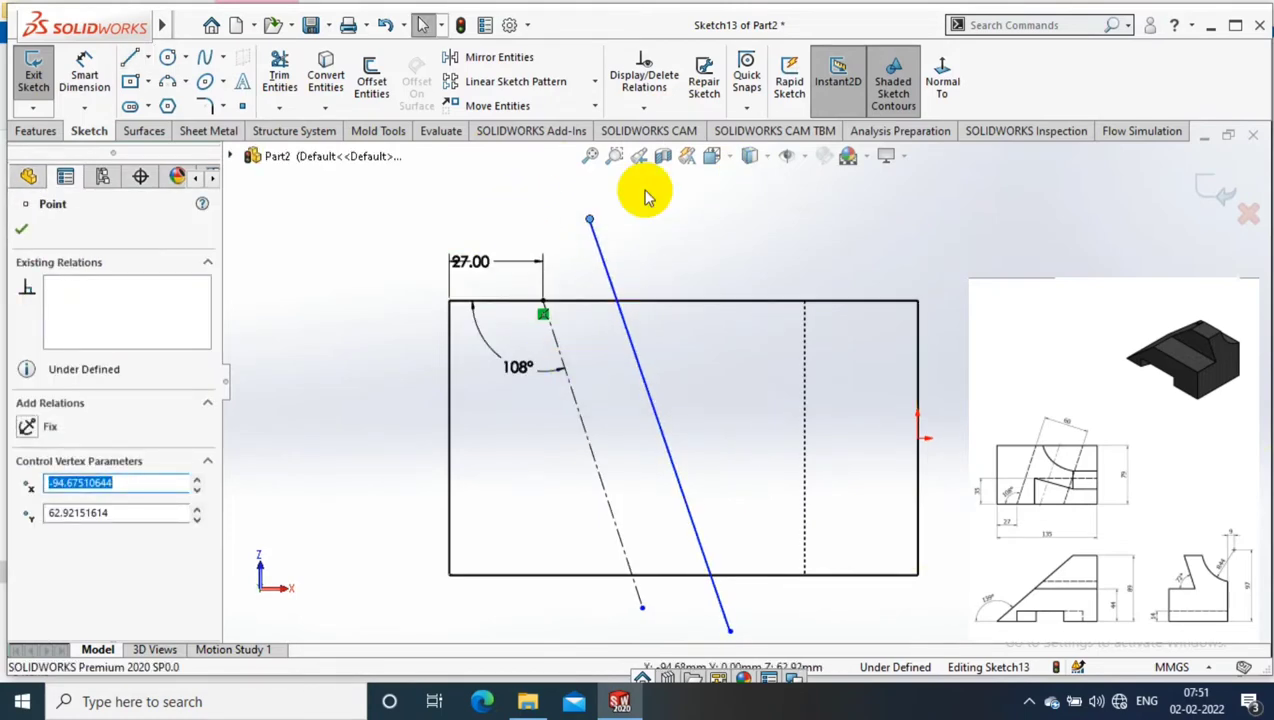
key("Escape")
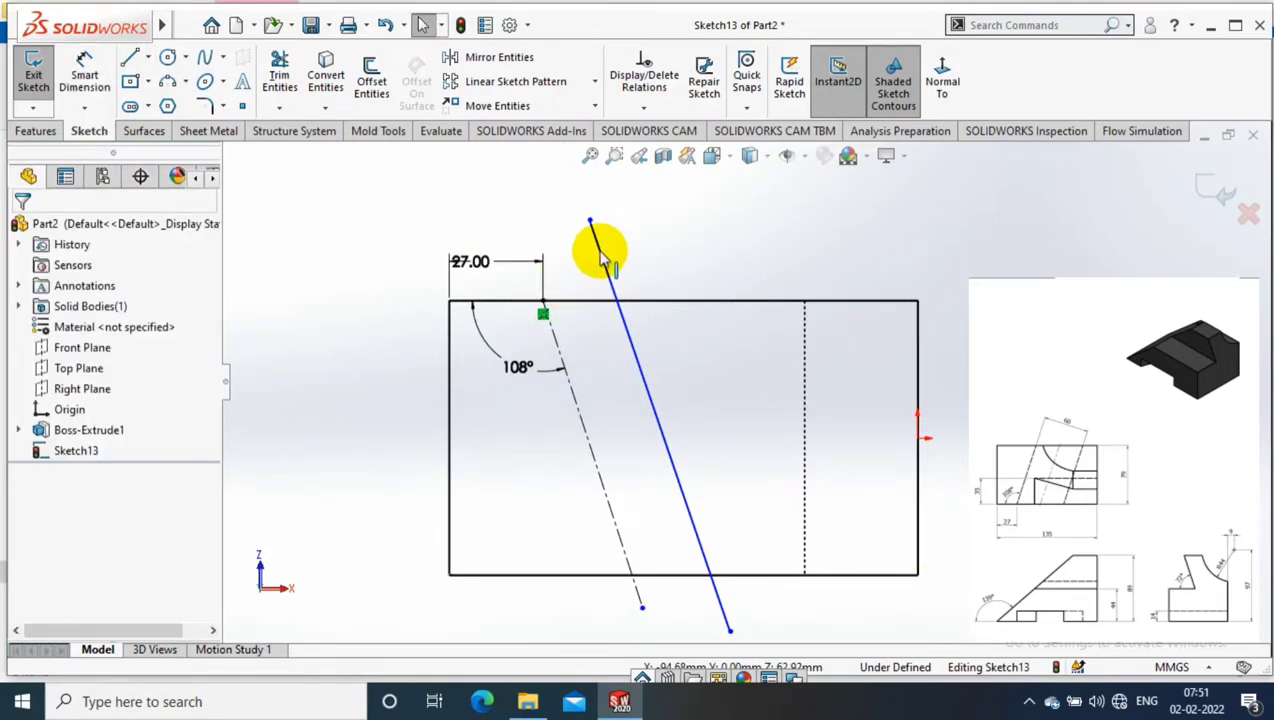
Make the new line parallel to the centerline and 30 mm away from it
left_click(567, 369)
left_click(645, 380, "ctrl")
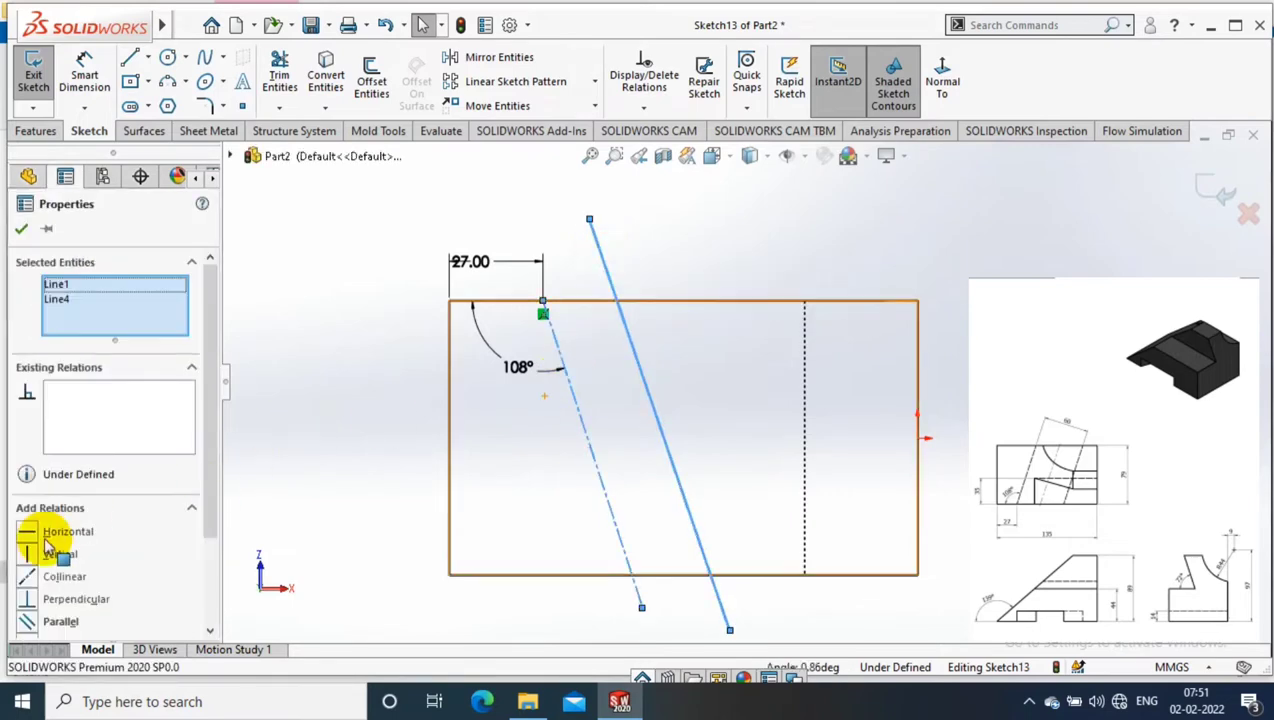
left_click(30, 612)
left_click(21, 229)
left_click(103, 78)
left_click(553, 327)
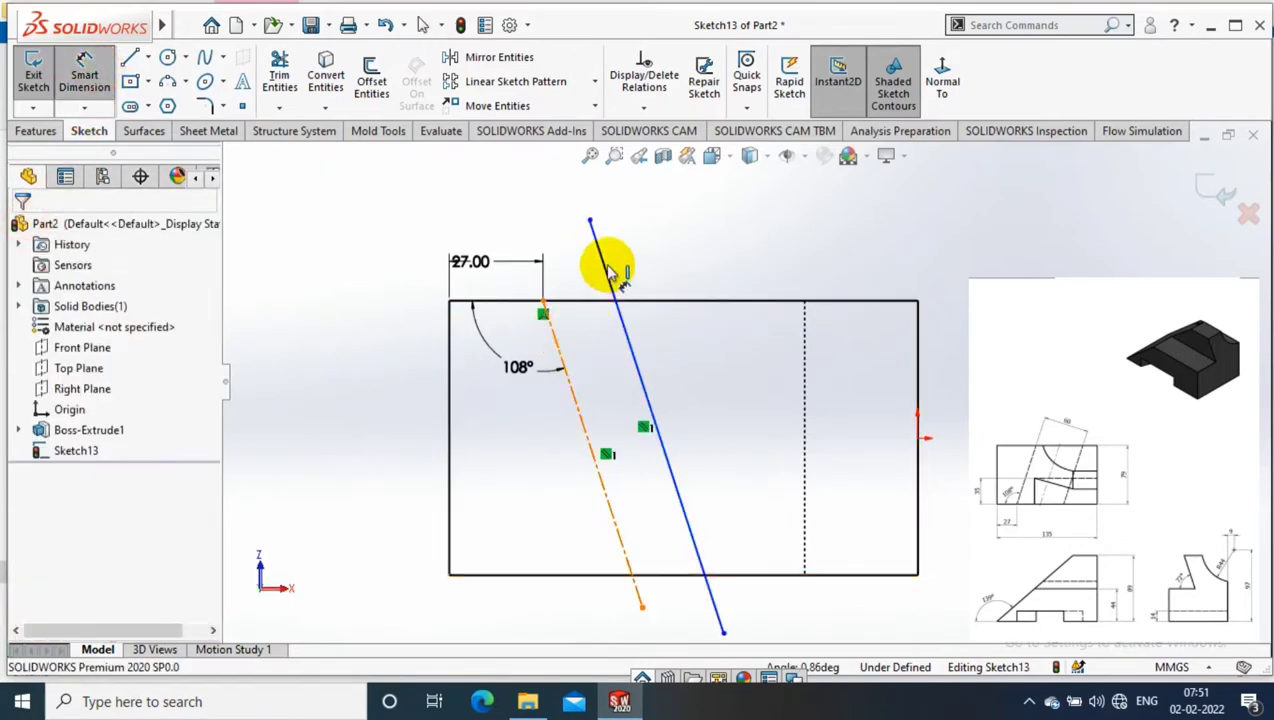
left_click(588, 243)
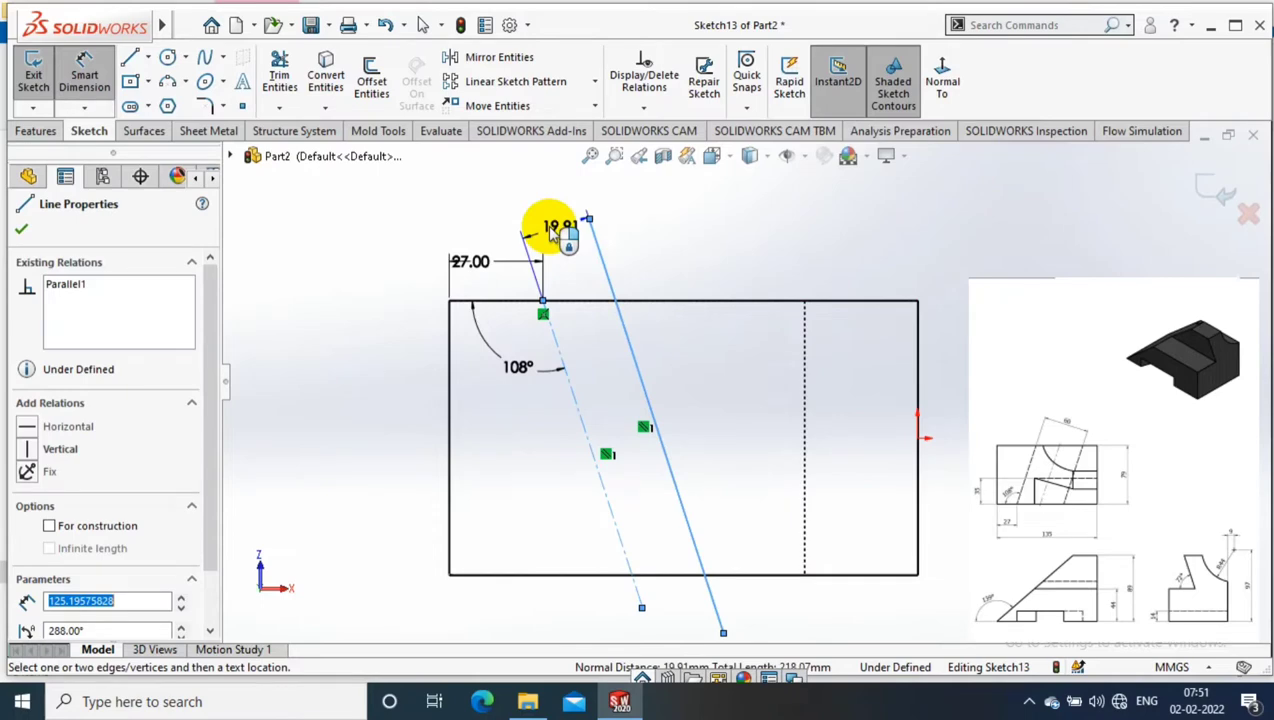
left_click(549, 232)
type("30")
key("Return")
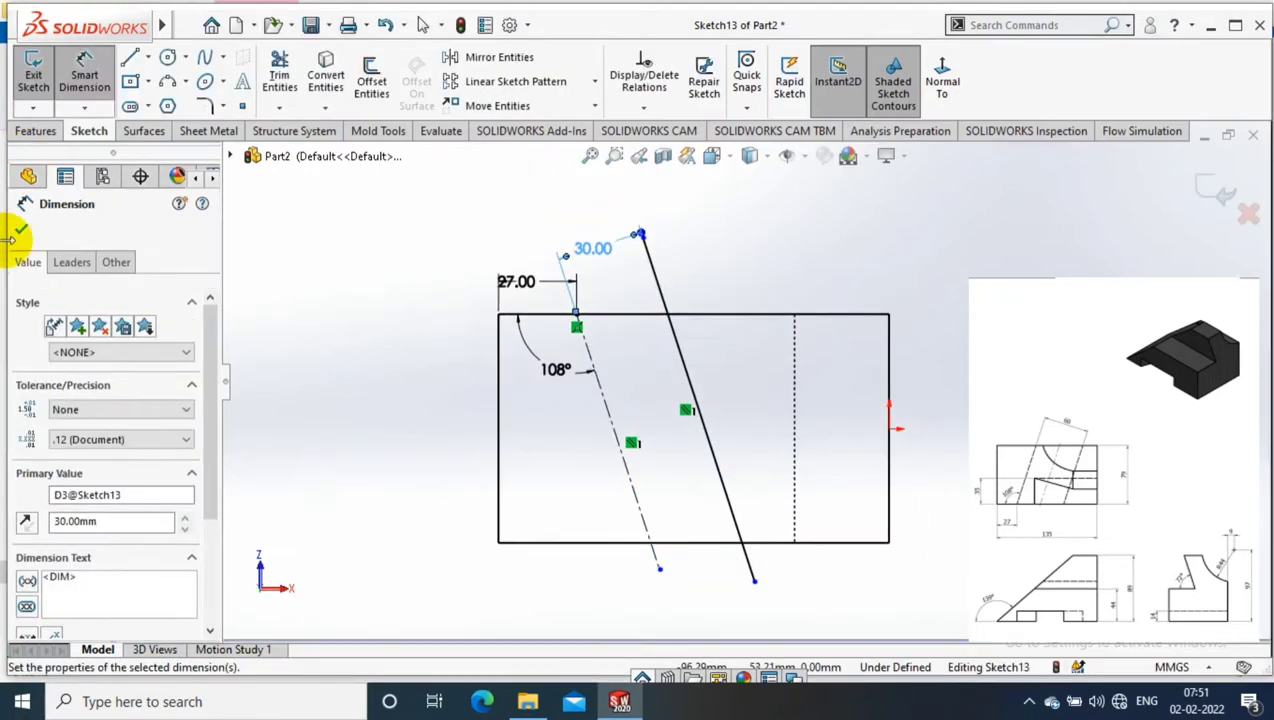
left_click(20, 231)
Exit the sketch, create Plane6 perpendicular to the line at its bottom endpoint, and sketch on it
left_click(33, 76)
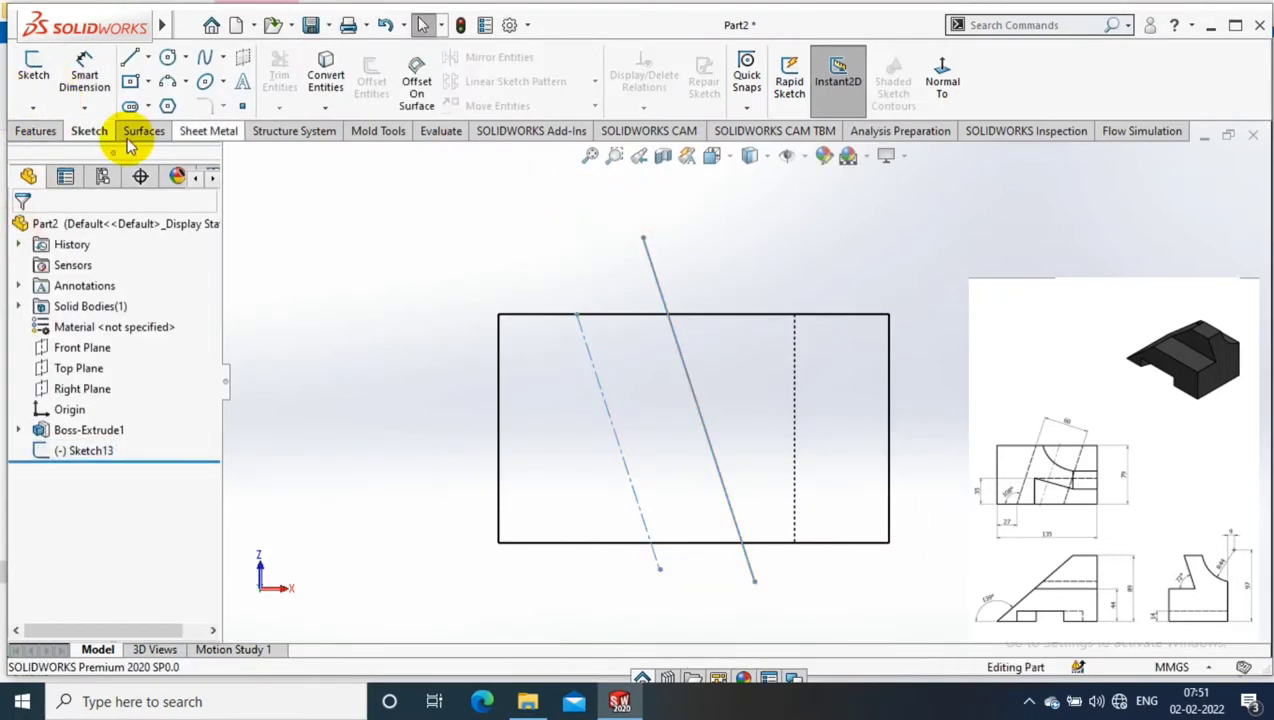
left_click(35, 131)
left_click(756, 90)
left_click(762, 126)
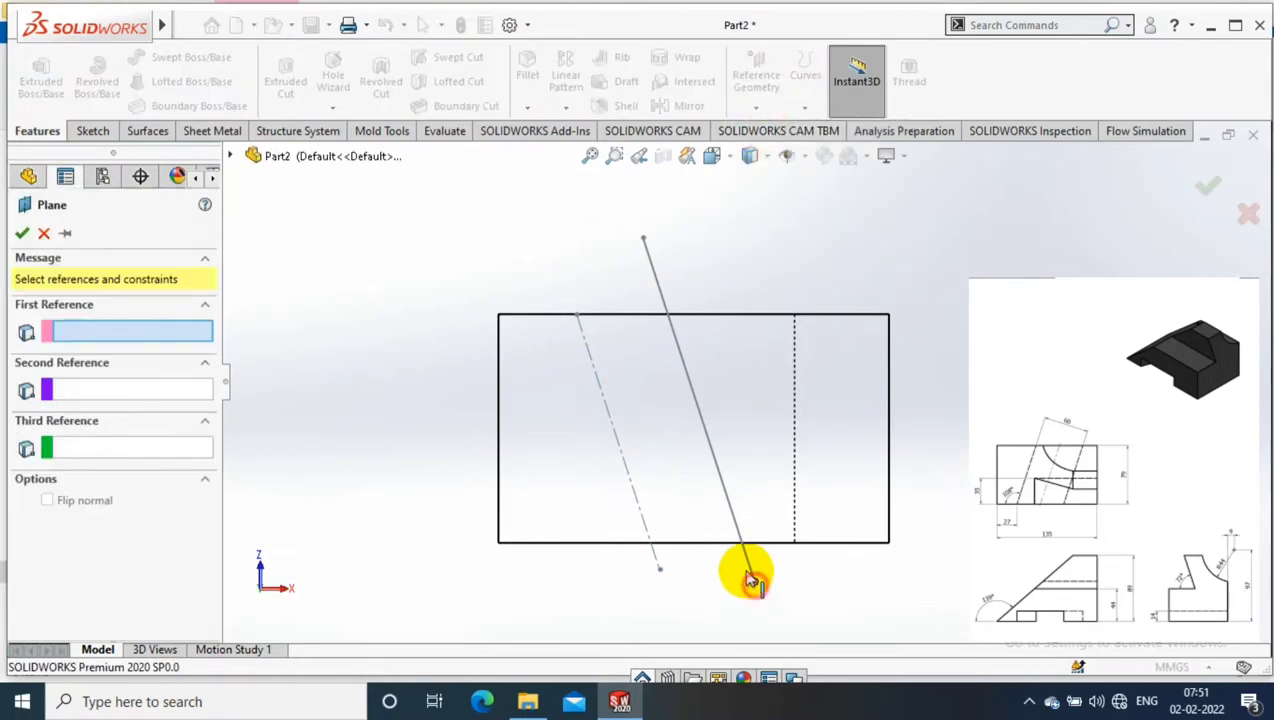
left_click(752, 578)
mouse_move(778, 340)
middle_mouse_down()
mouse_move(881, 455)
mouse_move(768, 393)
mouse_move(790, 270)
middle_mouse_up()
left_click(22, 232)
left_click(92, 131)
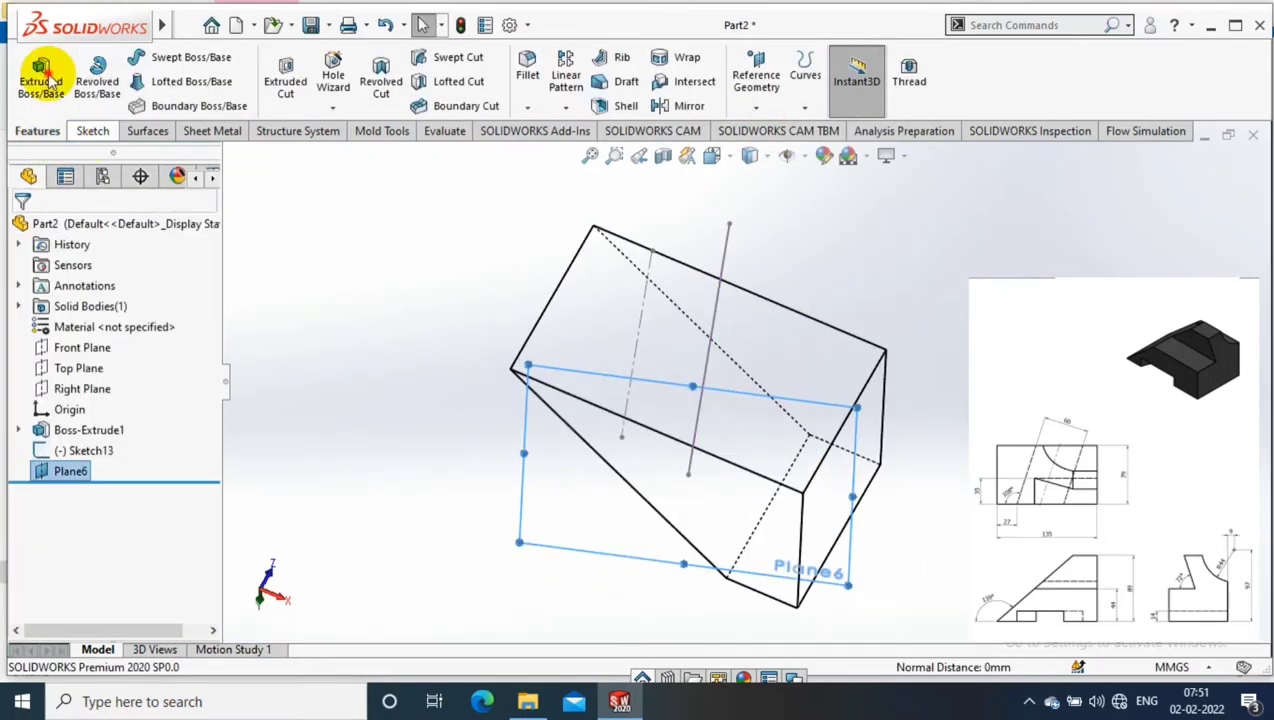
left_click(38, 80)
Draw a center rectangle on Plane6 with its centre coincident to the Sketch13 line endpoint
left_click(148, 84)
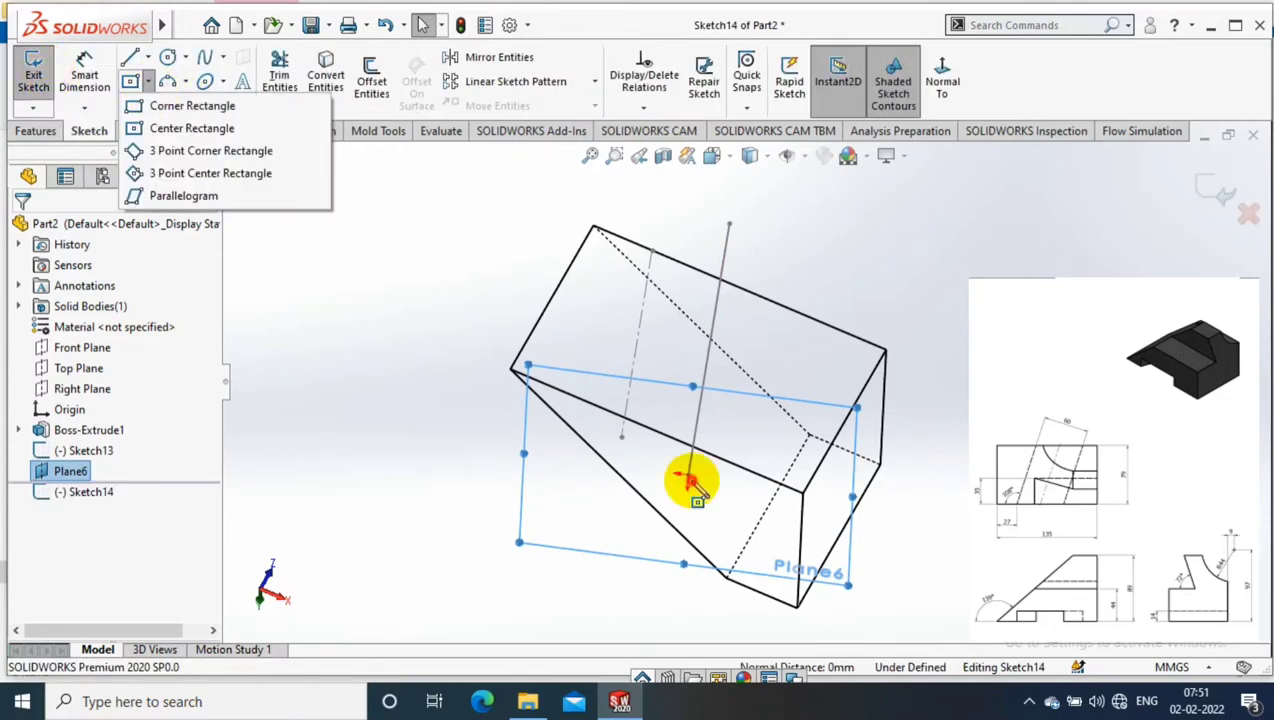
left_click_drag(688, 478, 785, 380)
left_click(785, 380)
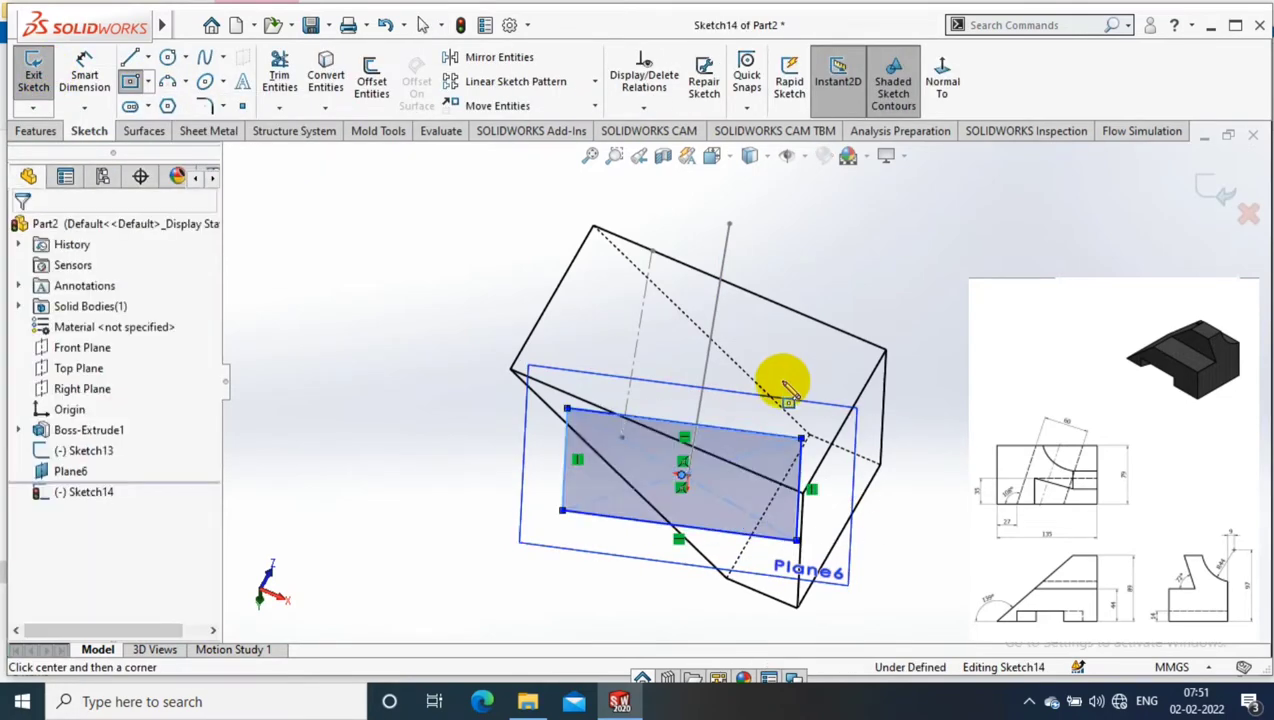
scroll(880, 287, "down", 2)
left_click(688, 460)
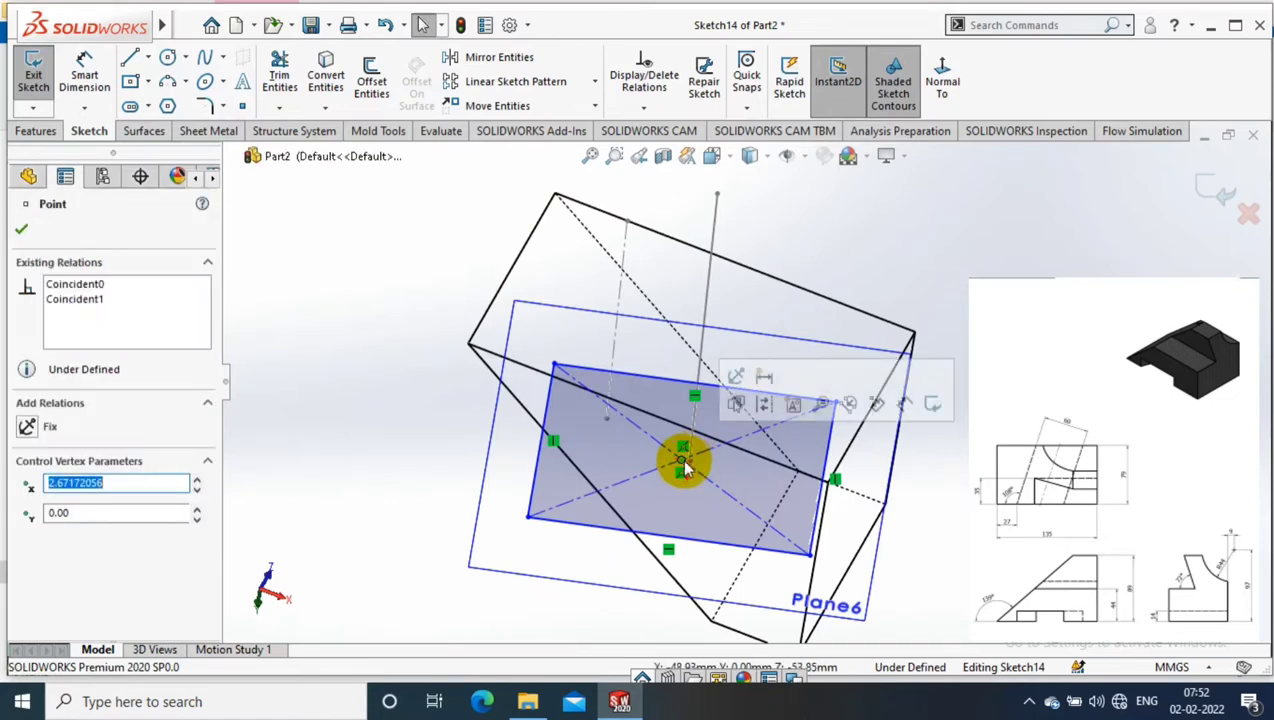
left_click(630, 459, "ctrl")
left_click(62, 576)
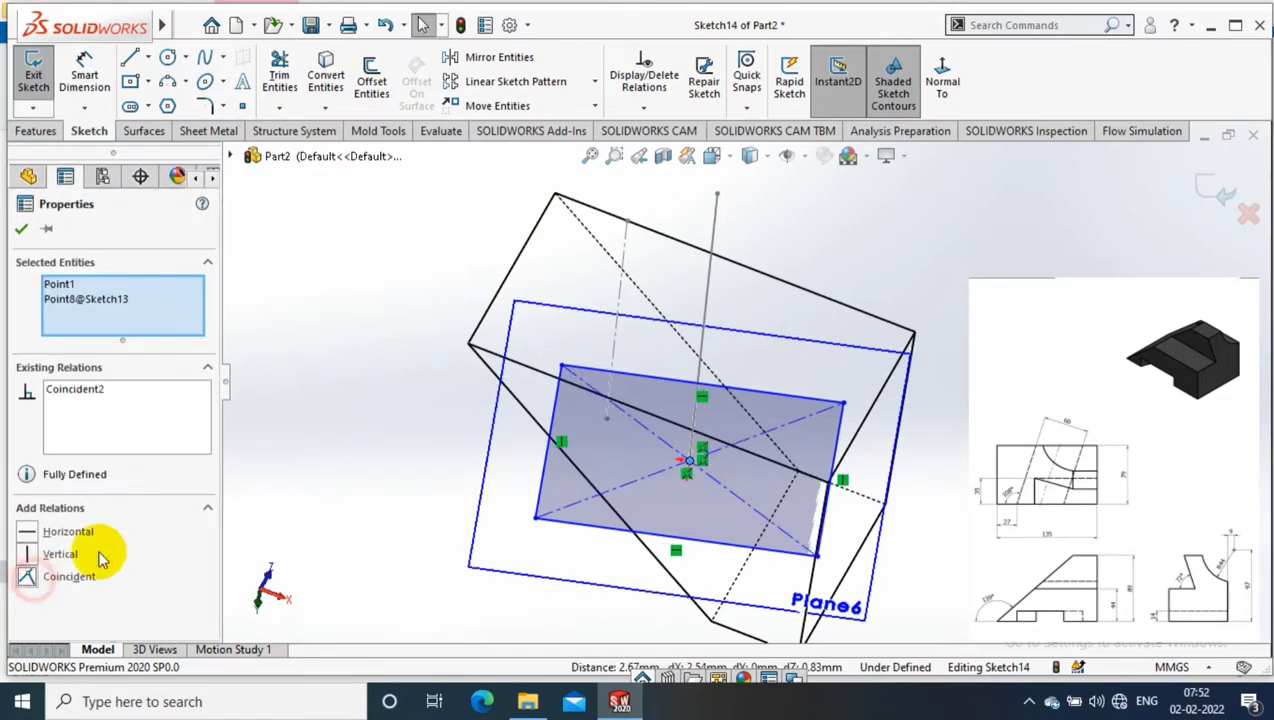
left_click(27, 229)
Dimension the rectangle 60 mm wide, set its height, and exit the sketch
left_click(84, 75)
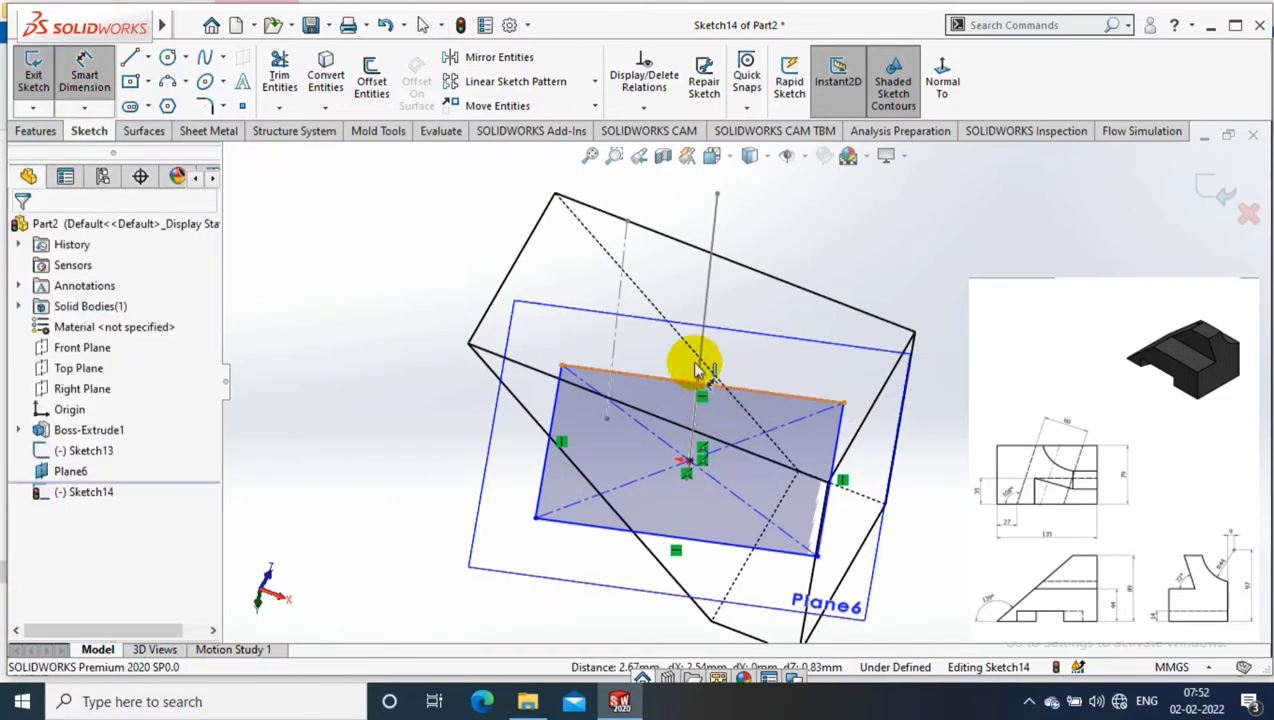
left_click(697, 378)
left_click(705, 288)
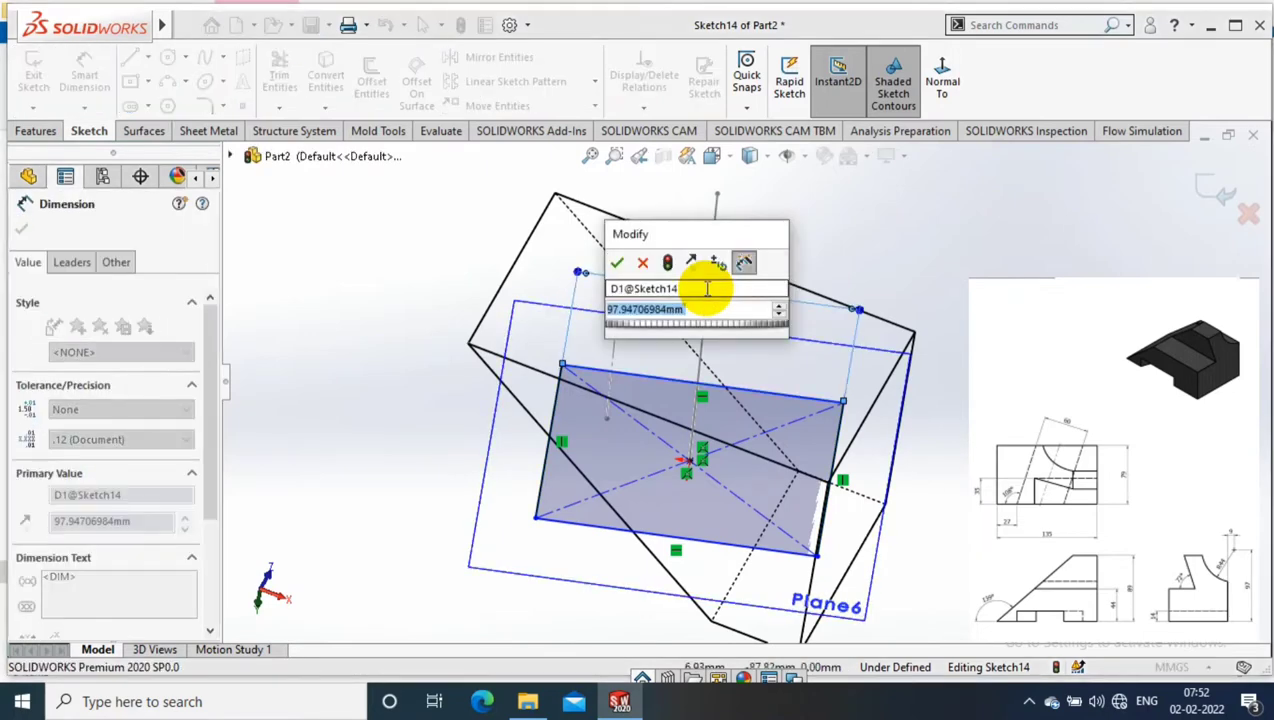
type("60")
key("Return")
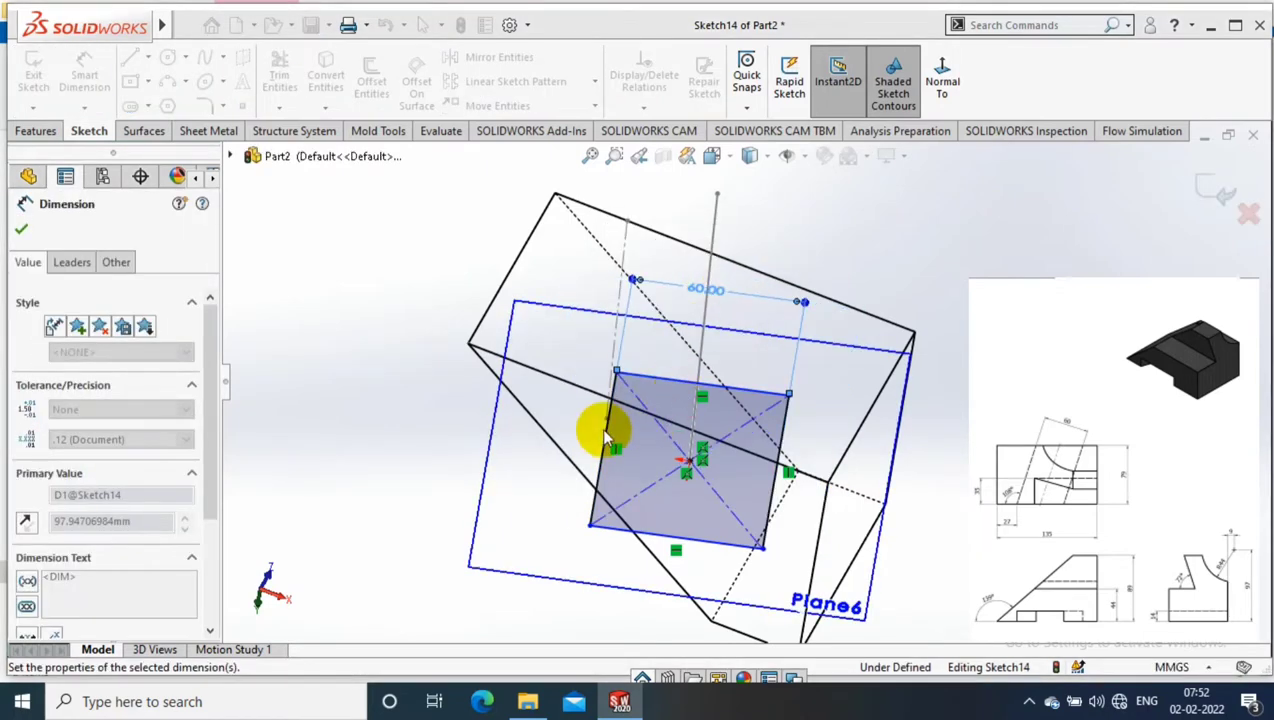
left_click_drag(612, 443, 488, 450)
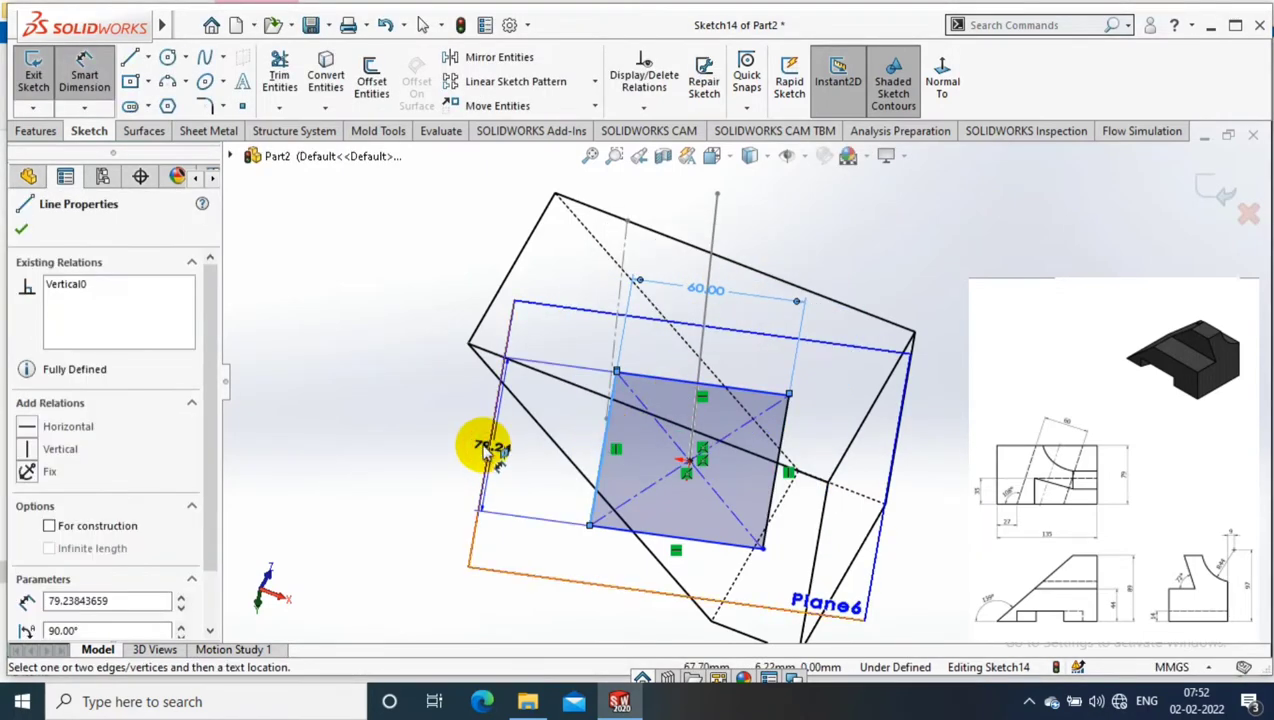
left_click(412, 455)
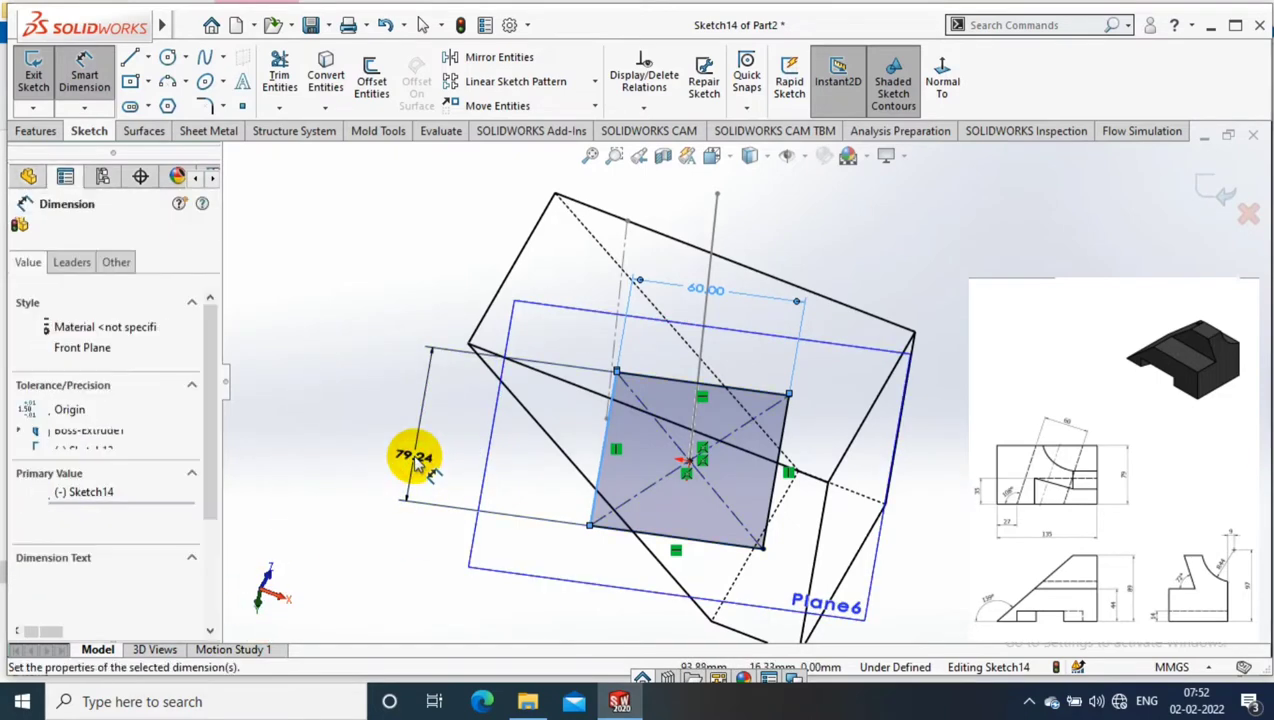
type("20")
key("Return")
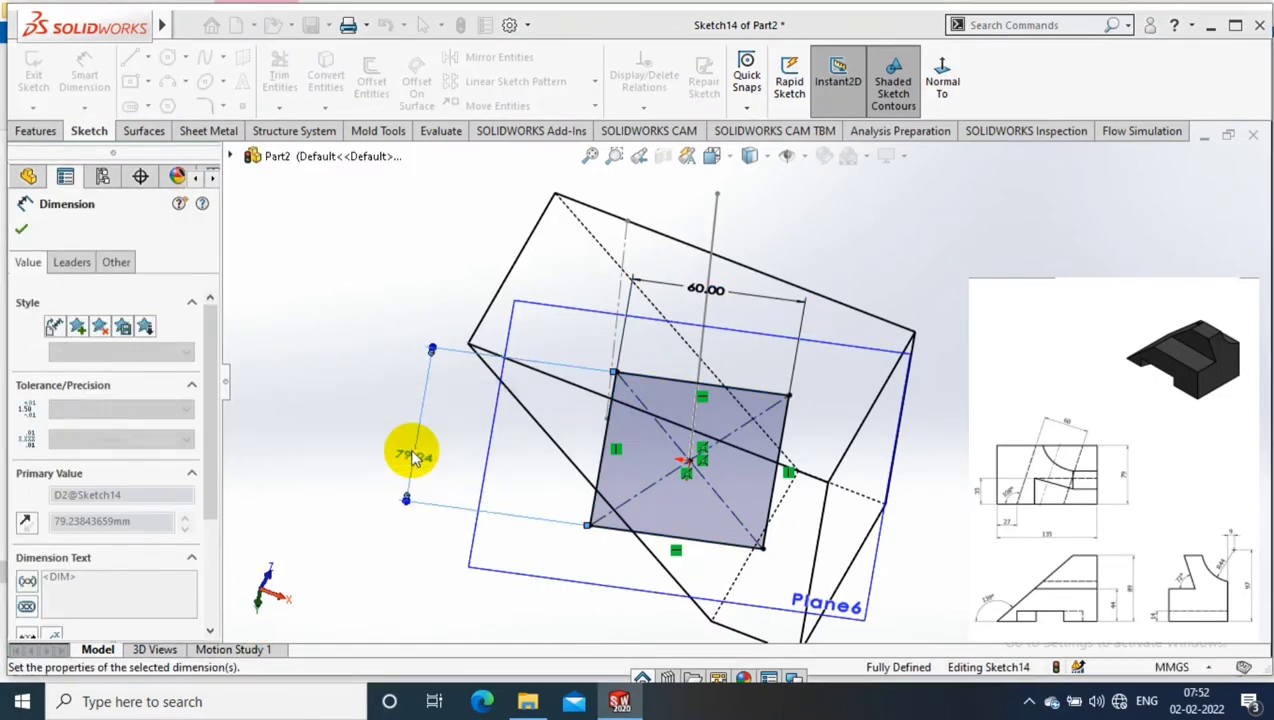
left_click(21, 229)
mouse_move(330, 300)
middle_mouse_down()
mouse_move(458, 343)
mouse_move(437, 150)
middle_mouse_up()
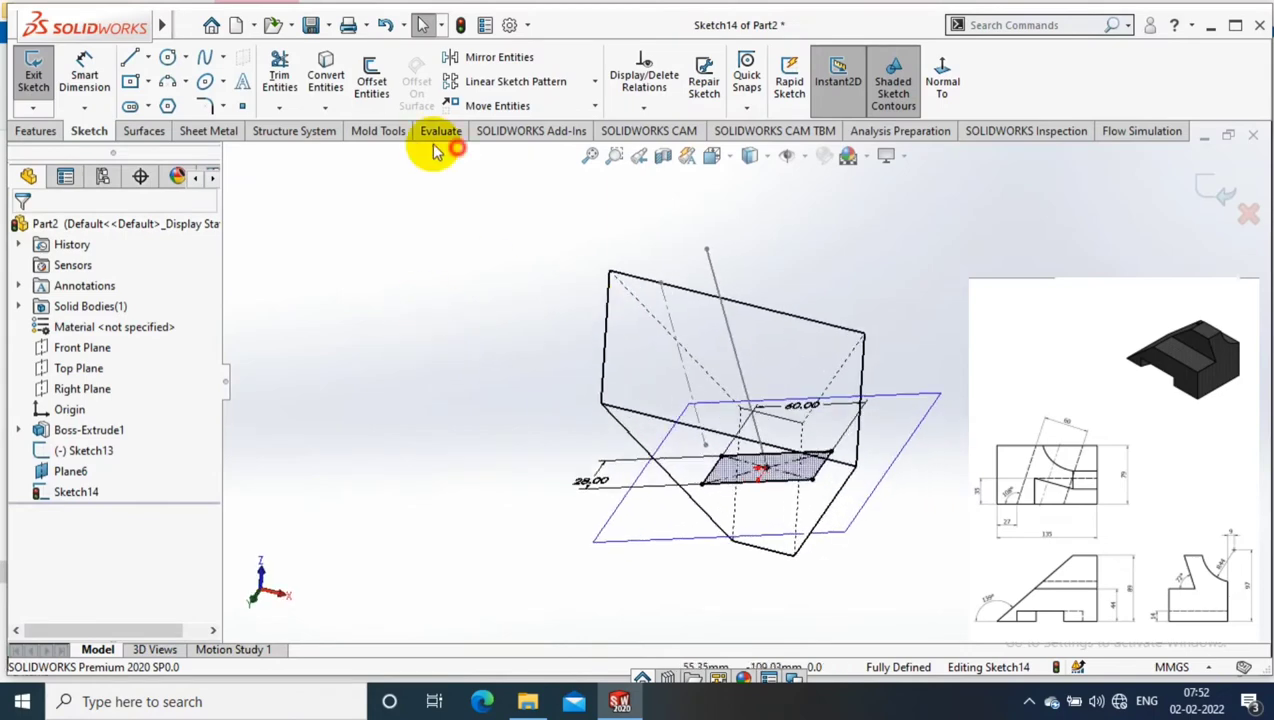
left_click(1216, 193)
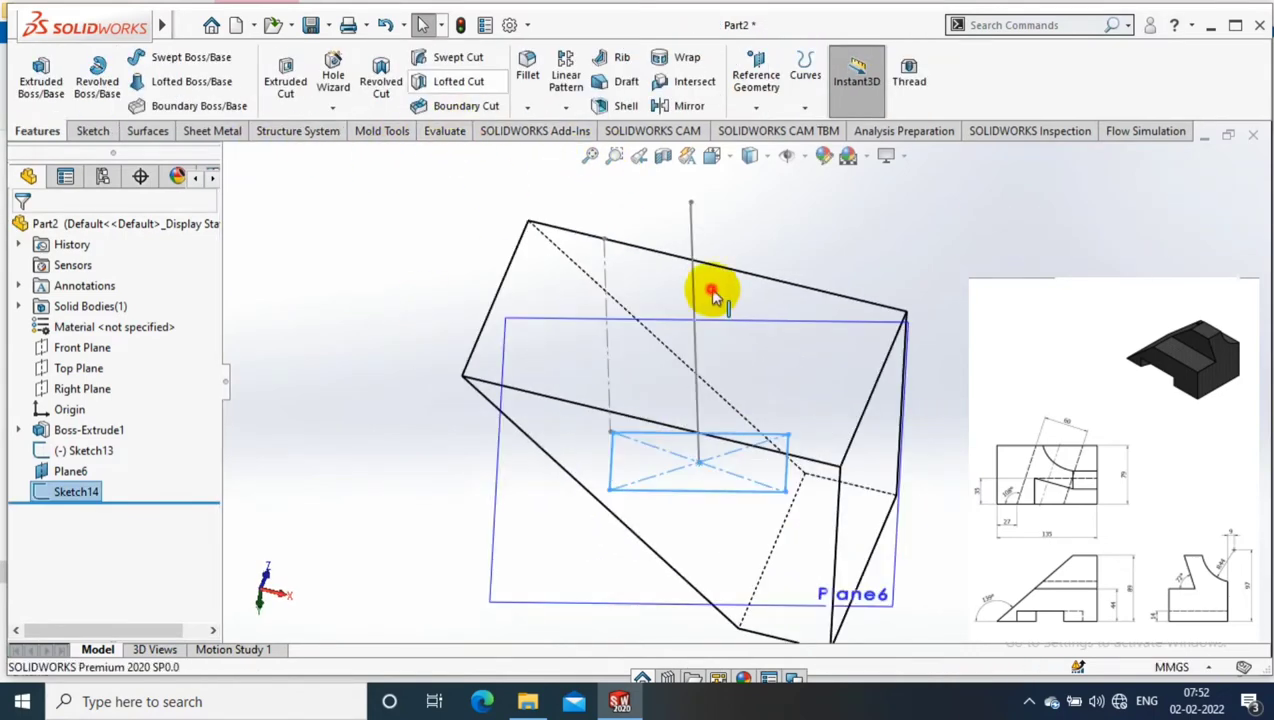
Swept-cut the Sketch14 rectangle along Sketch13, hide Plane6, and view the side face normal
left_click(694, 258)
left_click(1210, 196)
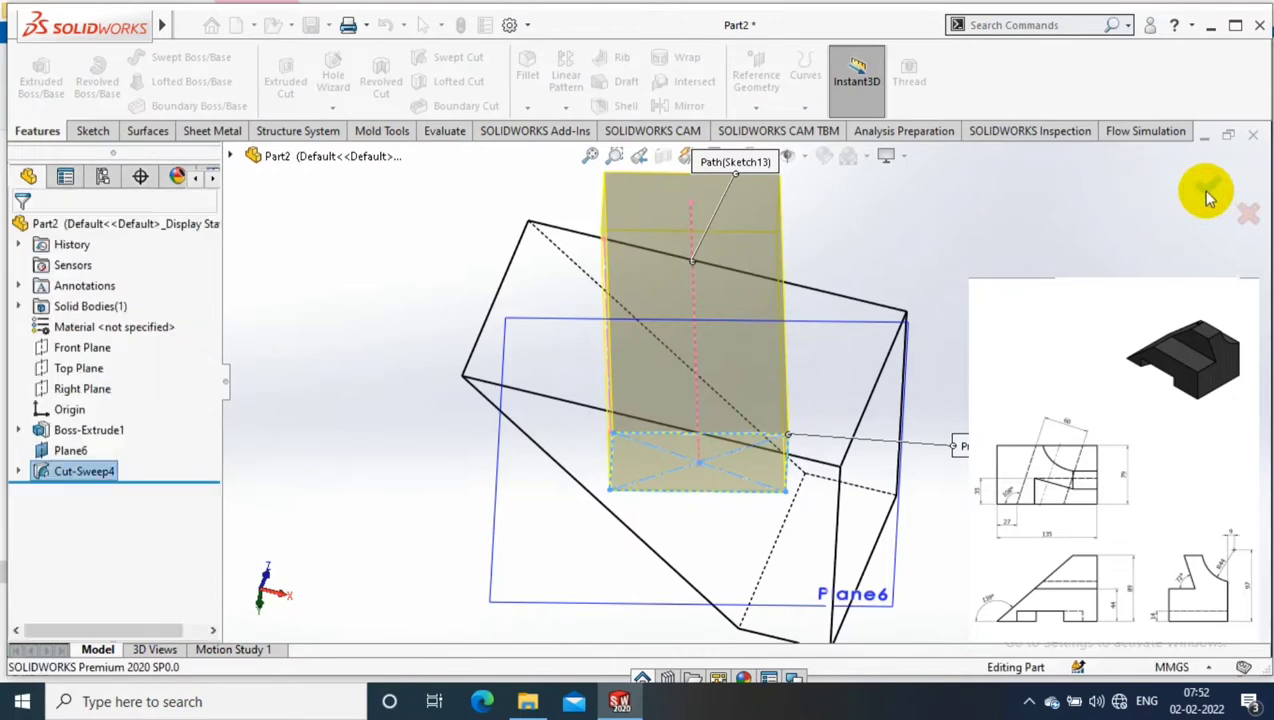
mouse_move(912, 490)
middle_mouse_down()
mouse_move(890, 350)
mouse_move(762, 190)
middle_mouse_up()
right_click(819, 384)
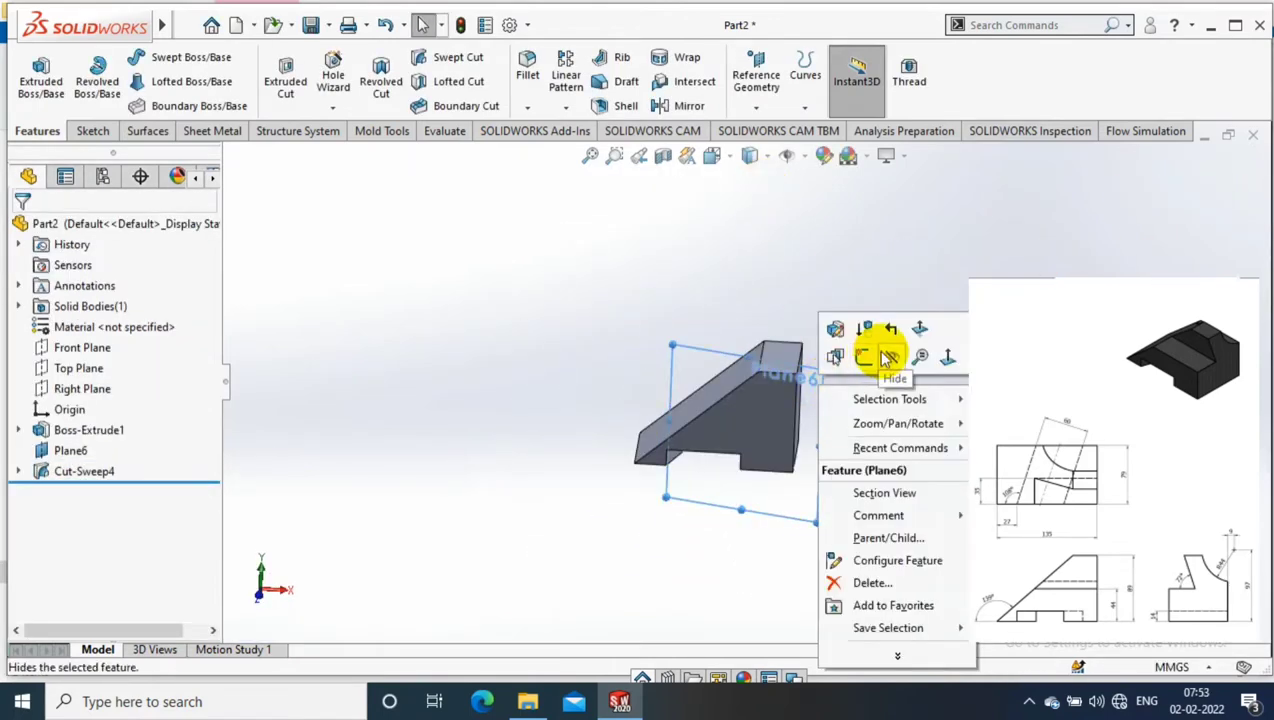
left_click(867, 341)
mouse_move(825, 384)
middle_mouse_down()
mouse_move(818, 308)
mouse_move(805, 373)
middle_mouse_up()
right_click(805, 321)
left_click(907, 205)
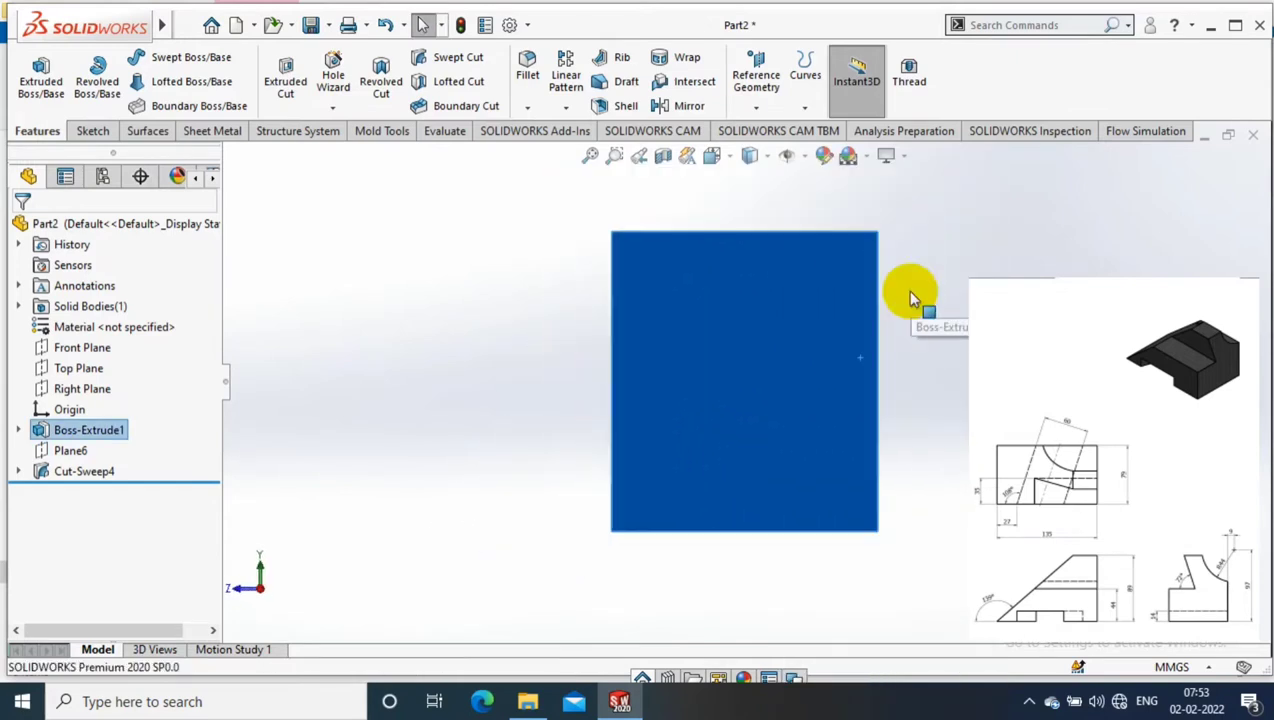
Sketch a horizontal line and a slanted line on the side face for the step
left_click(92, 131)
left_click(130, 60)
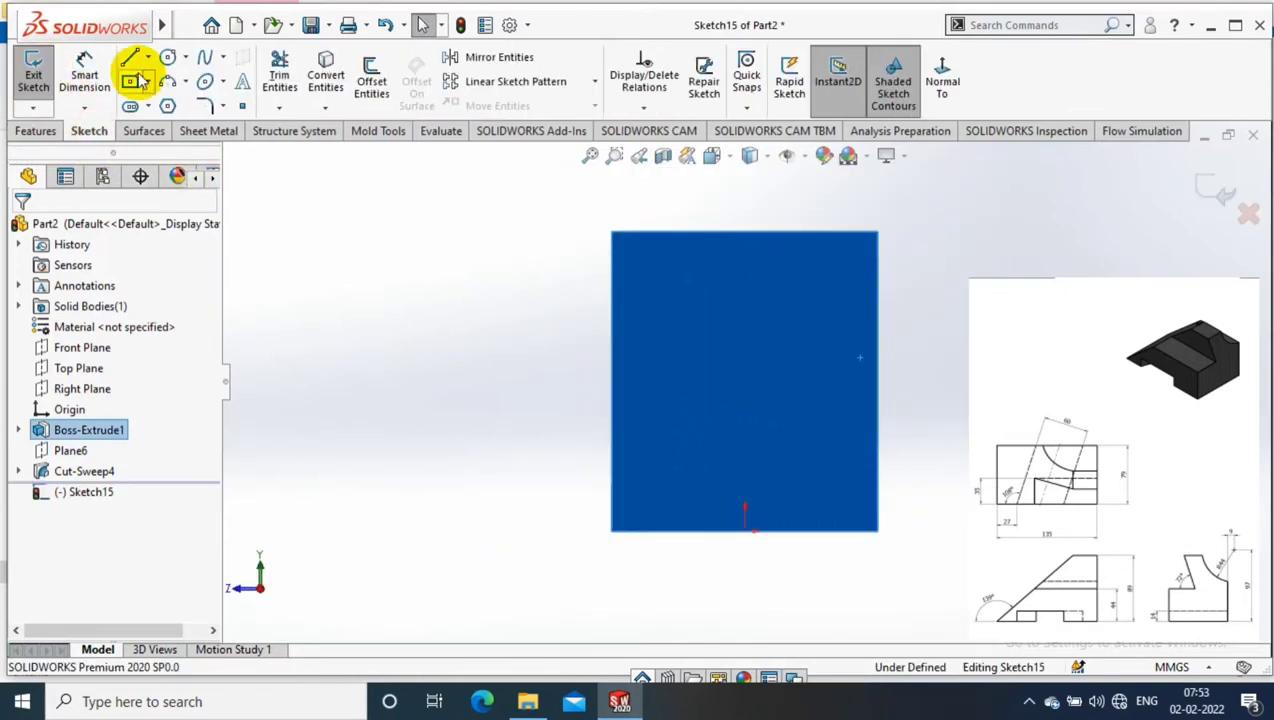
left_click(745, 231)
scroll(740, 366, "up", 1)
left_click(634, 365)
left_click(712, 365)
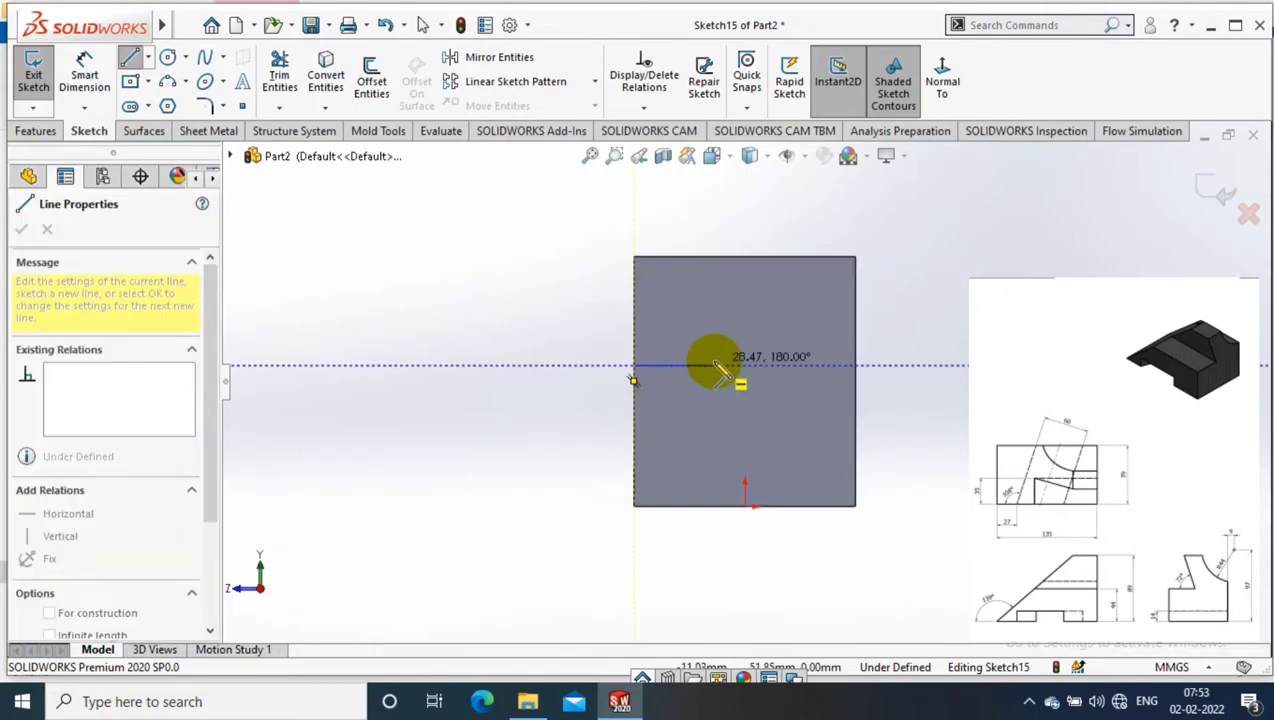
left_click(657, 211)
key("Escape")
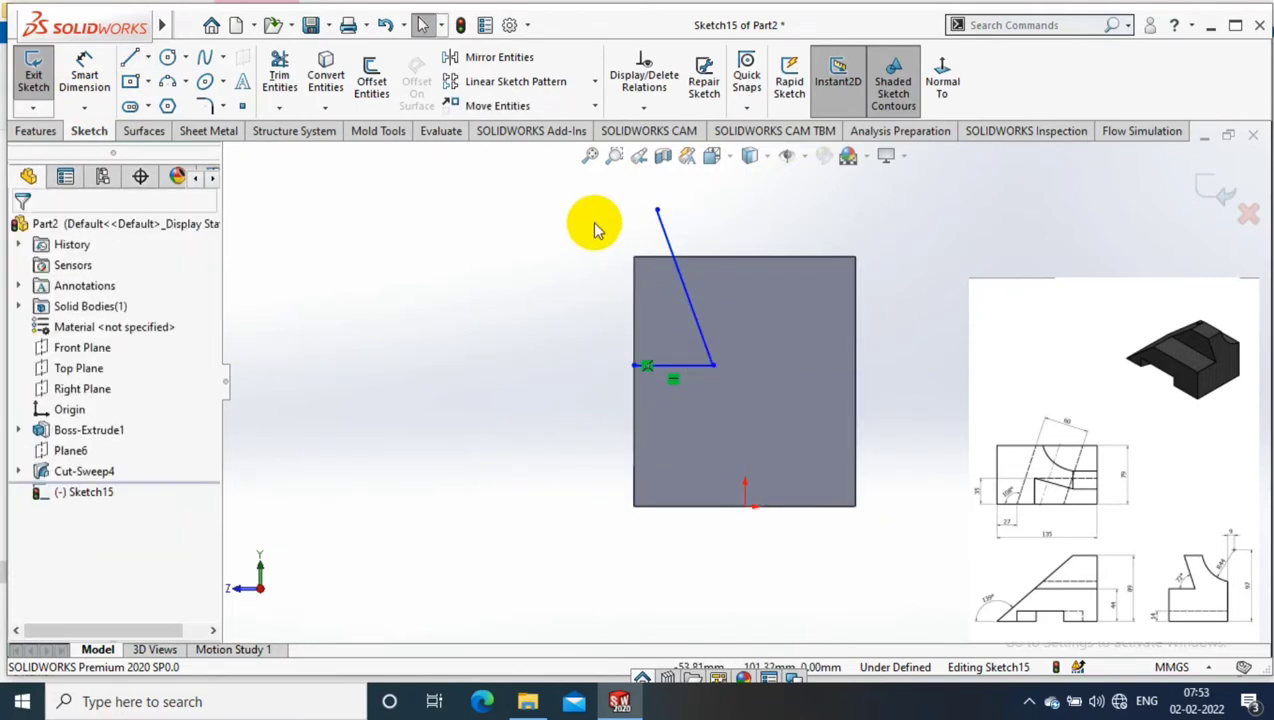
Dimension the step: 44 mm height, 72° slope angle and 35 mm ledge length
left_click(84, 75)
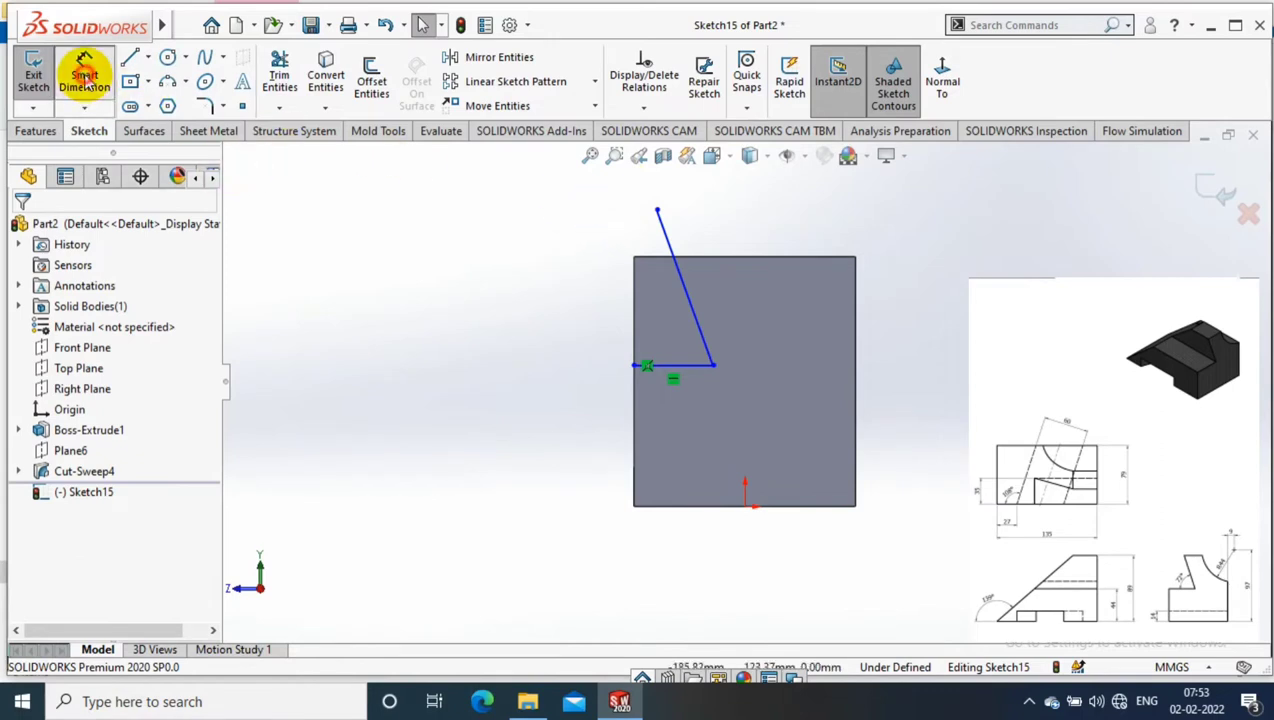
left_click(672, 507)
left_click(570, 440)
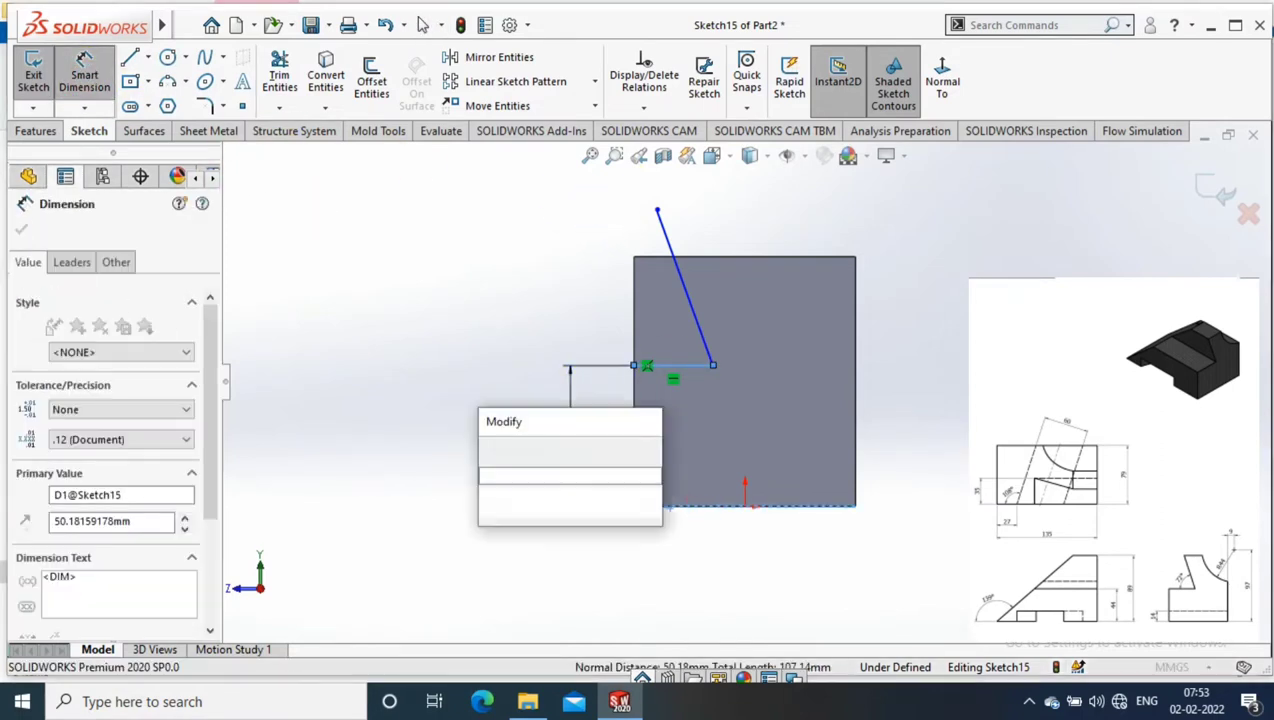
type("44")
key("Return")
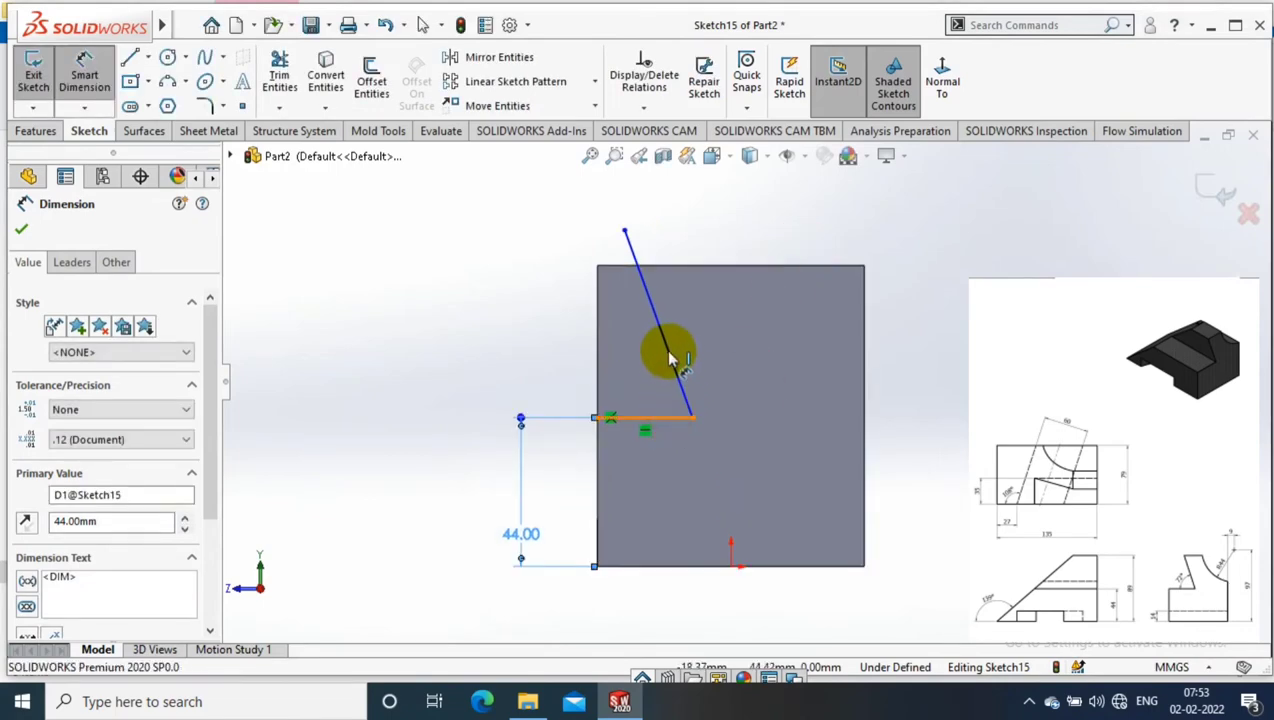
left_click(670, 358)
left_click(645, 365)
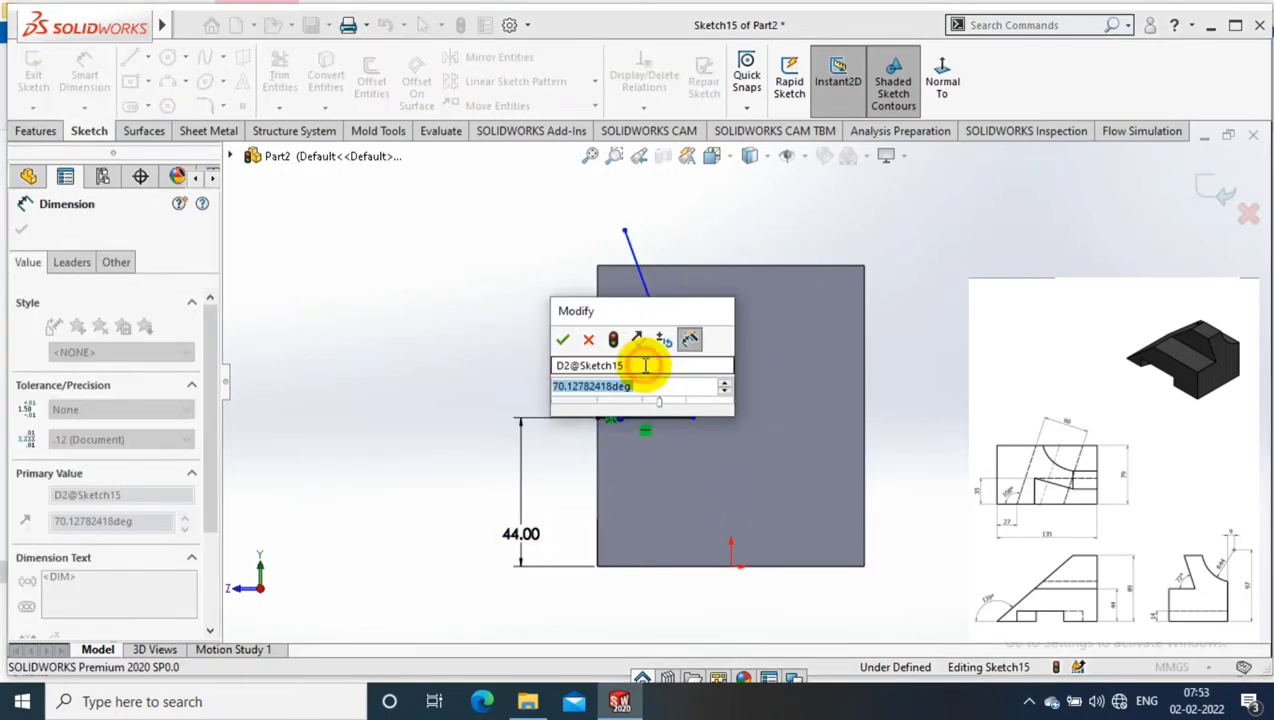
type("72")
key("Return")
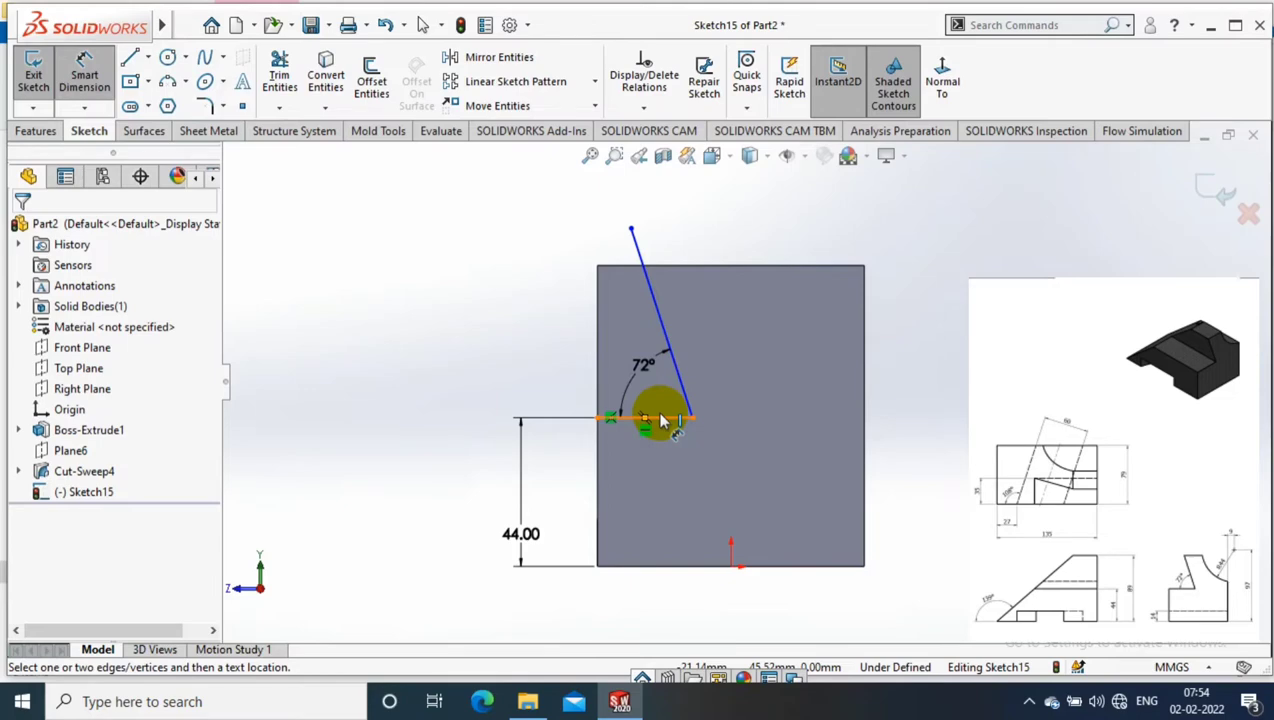
left_click(662, 421)
left_click(668, 462)
key("Return")
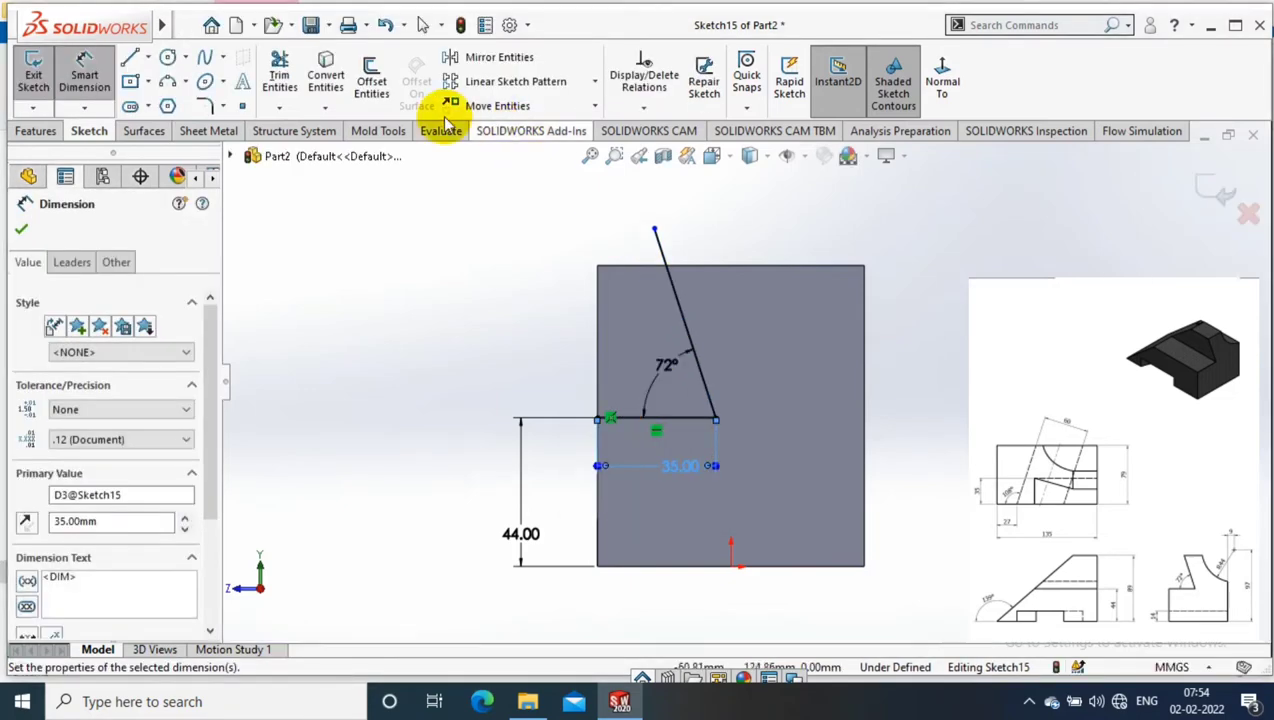
Close the step outline with a top line and a line down the left edge
left_click(128, 57)
left_click(654, 229)
left_click(597, 228)
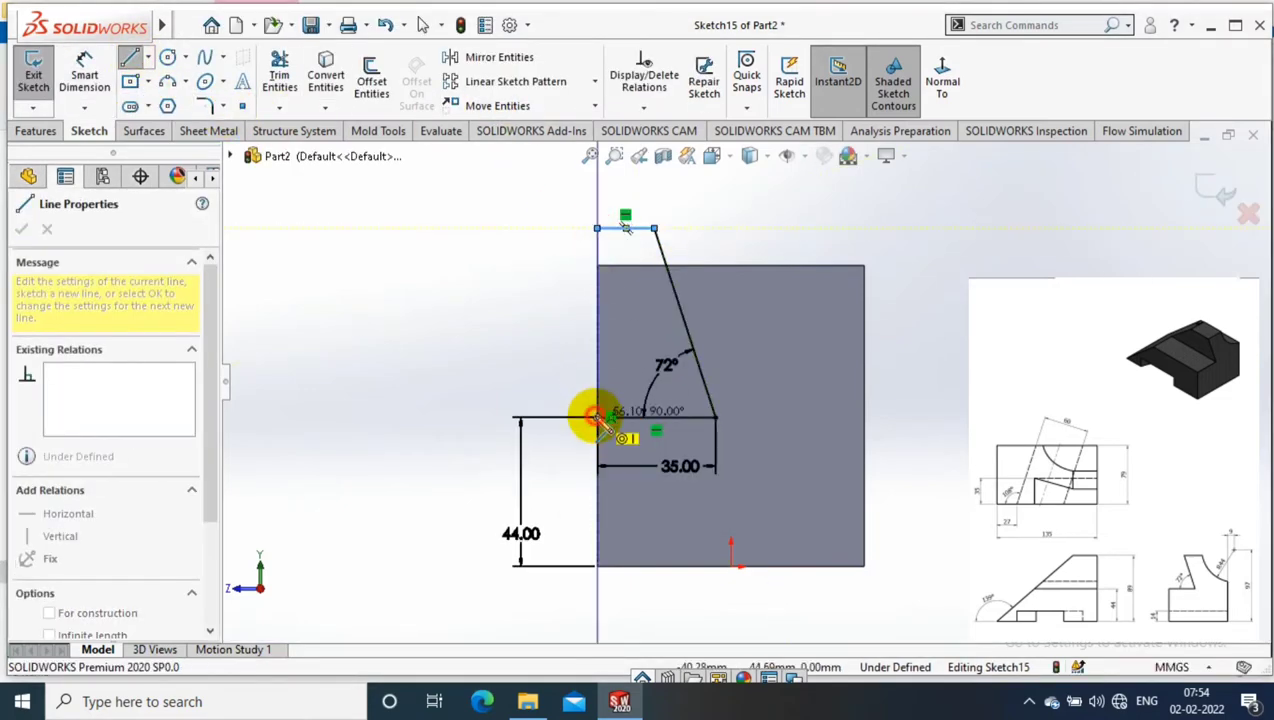
left_click(595, 418)
key("Escape")
Extruded-cut the step sketch Through All in both directions
left_click(35, 131)
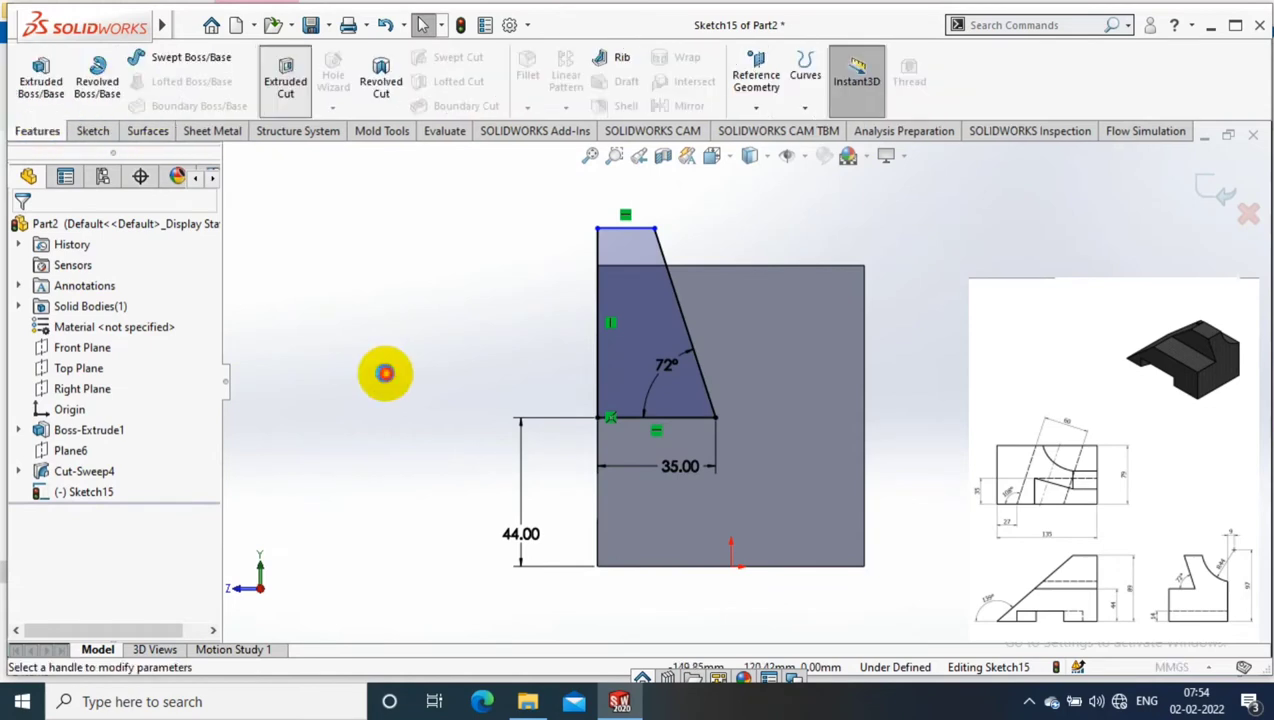
left_click(150, 341)
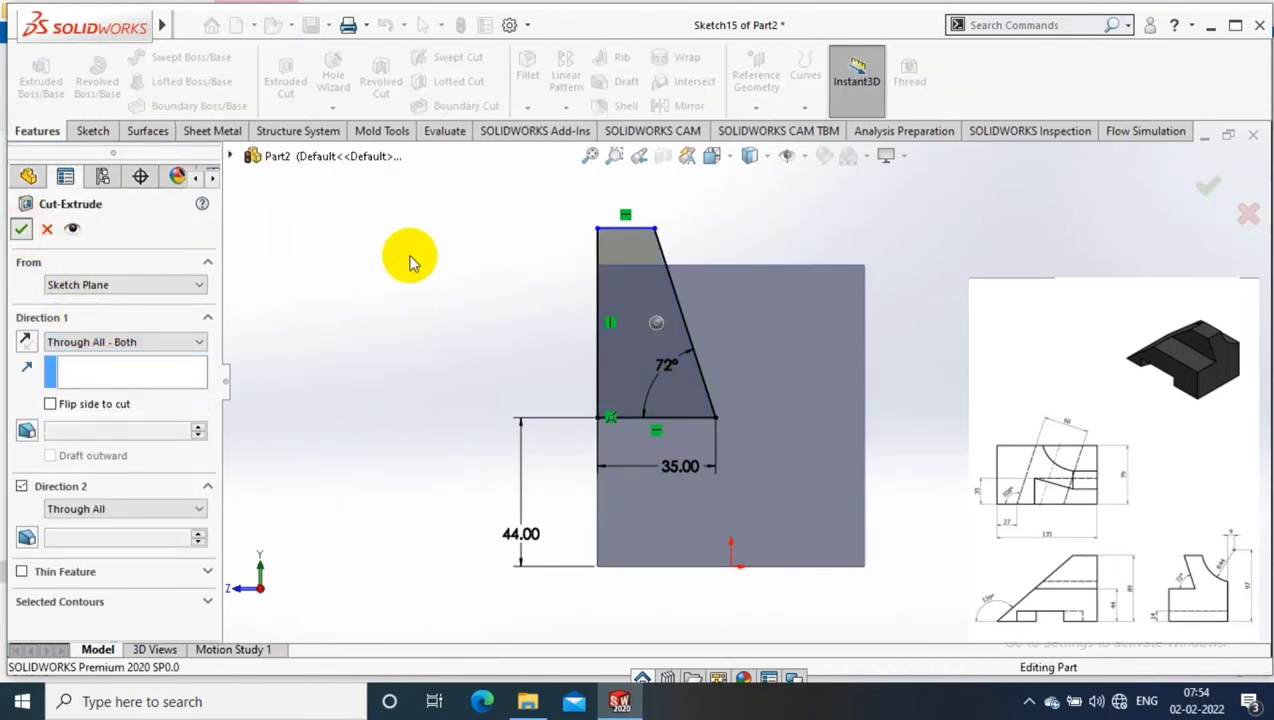
key("Return")
Start a sketch on the side face and draw a circle above the top corner
left_click(676, 360)
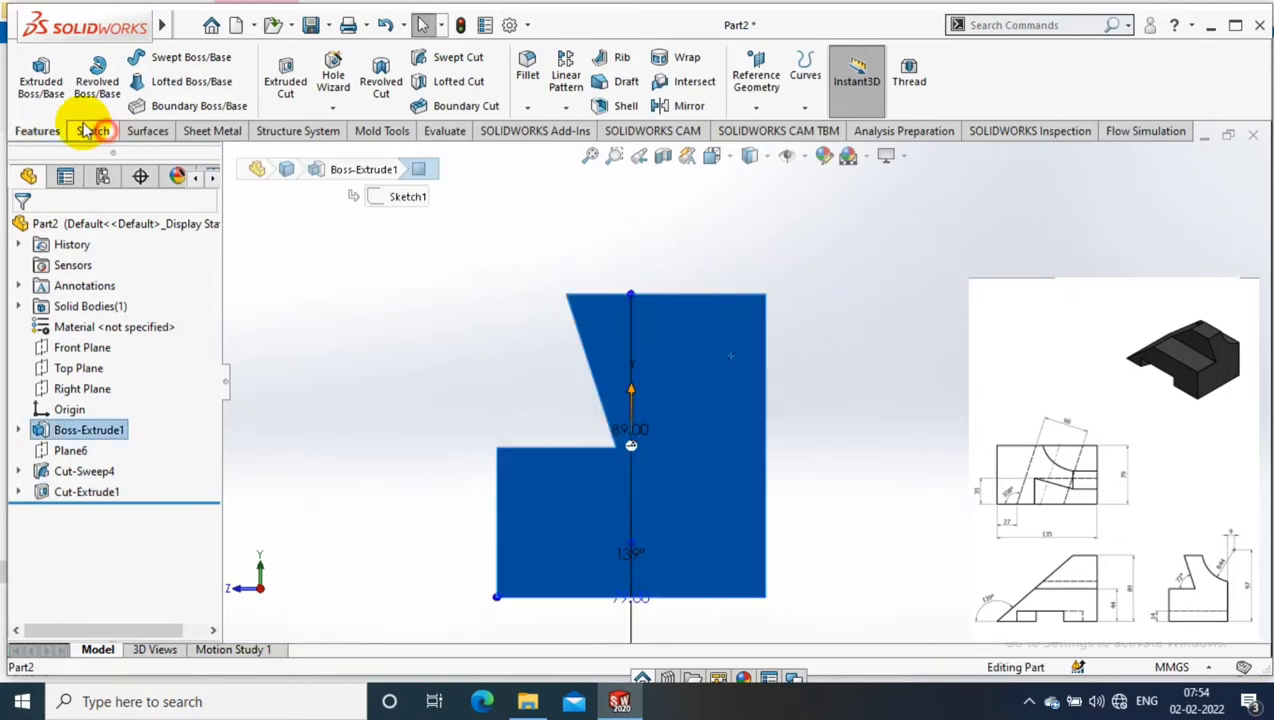
left_click(92, 131)
left_click(33, 75)
left_click(167, 57)
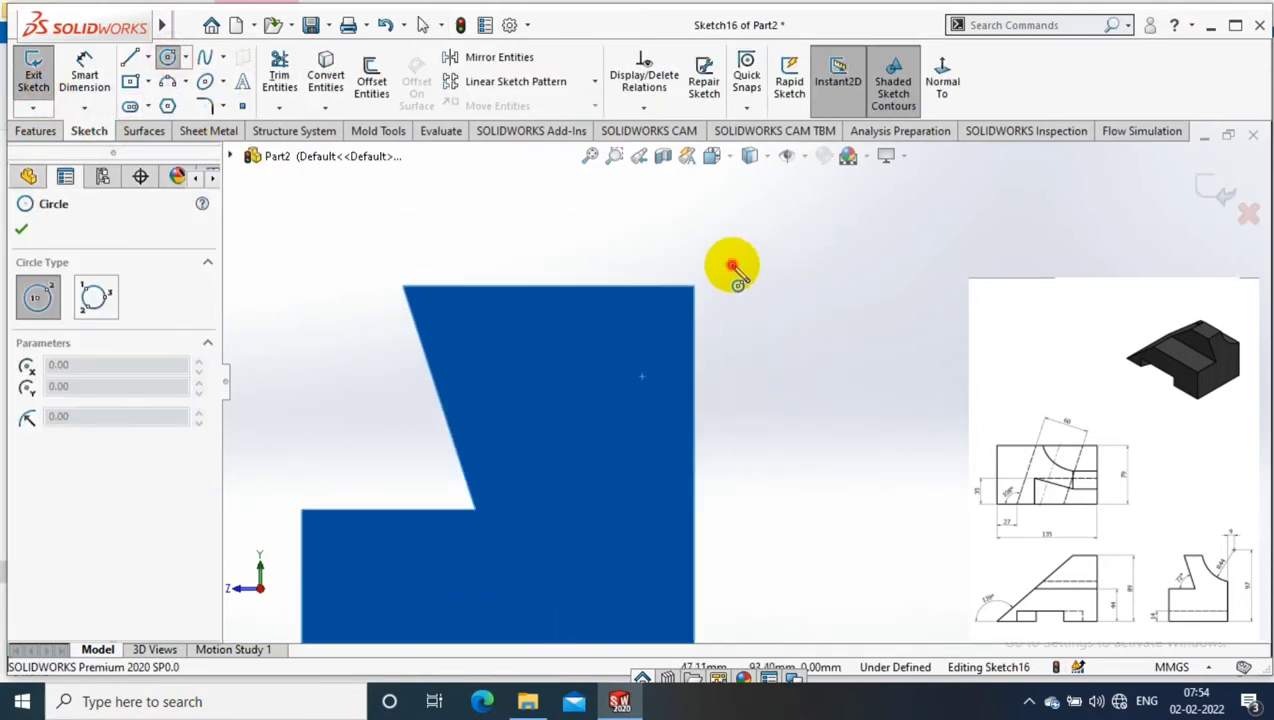
left_click(731, 264)
left_click(746, 370)
Dimension the circle centre 9 mm beyond the right edge
left_click(84, 75)
scroll(840, 288, "up", 1)
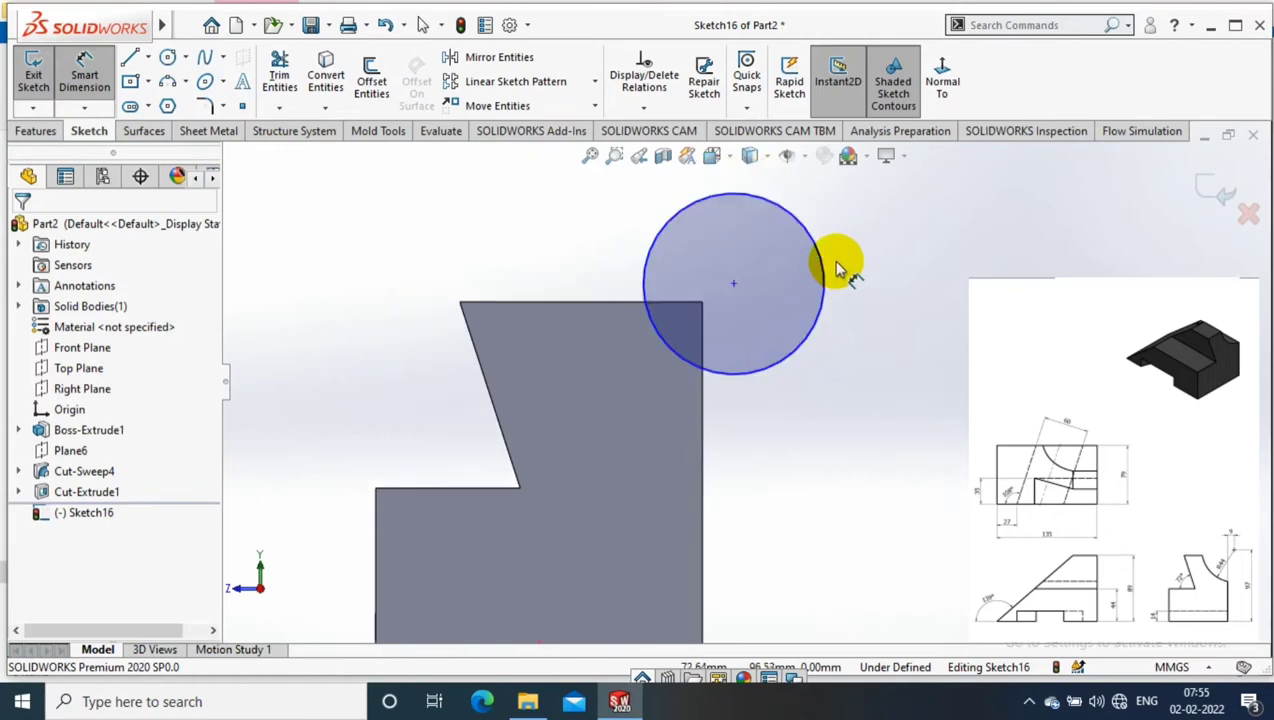
left_click(708, 378)
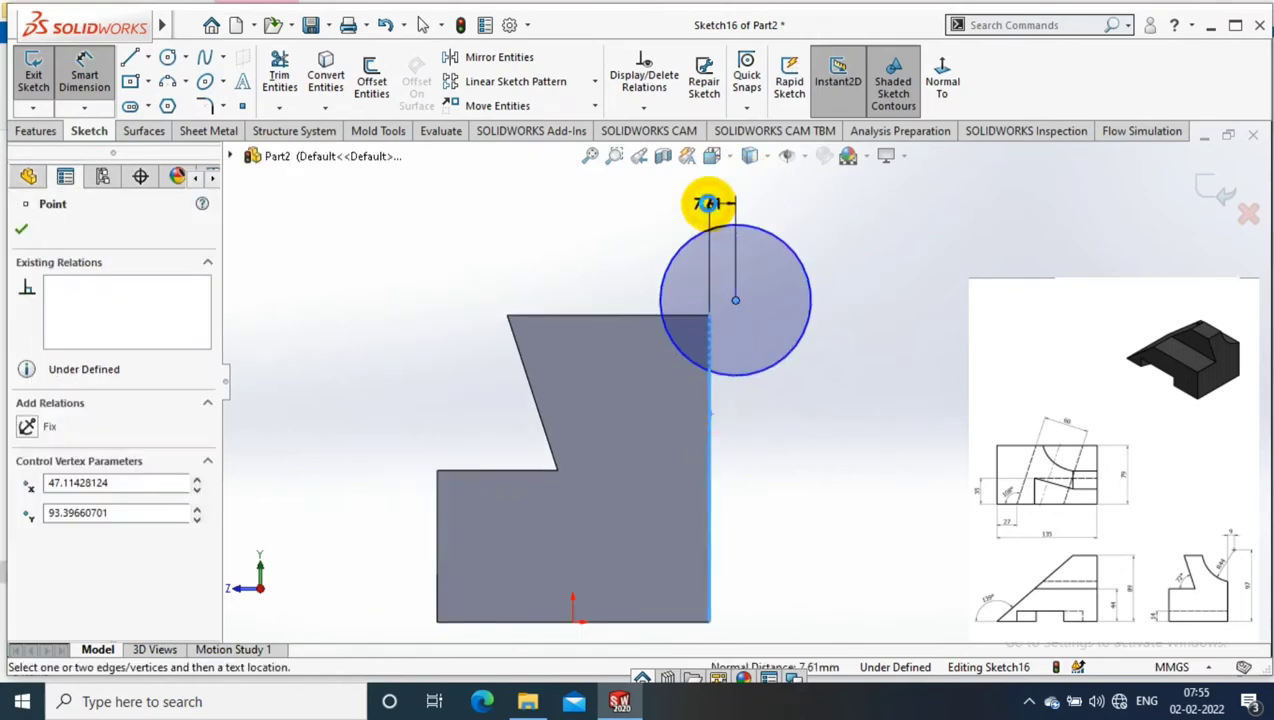
left_click(708, 203)
key("Return")
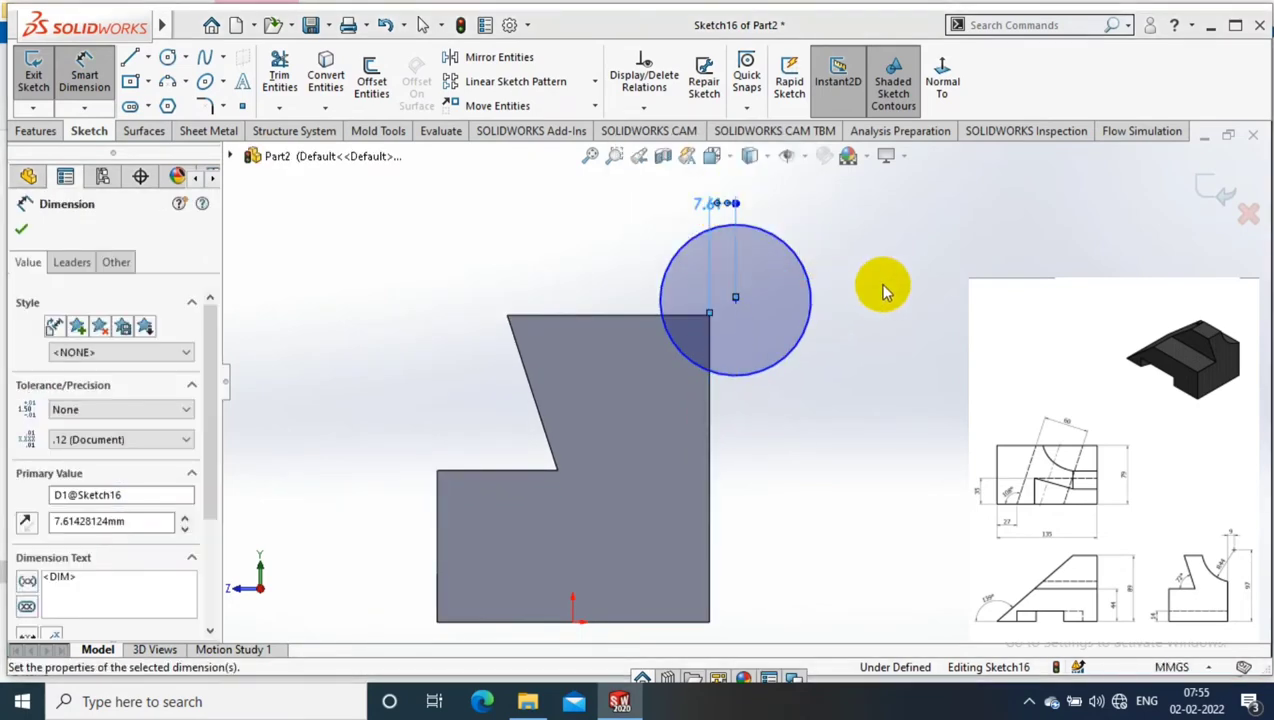
left_click(883, 288)
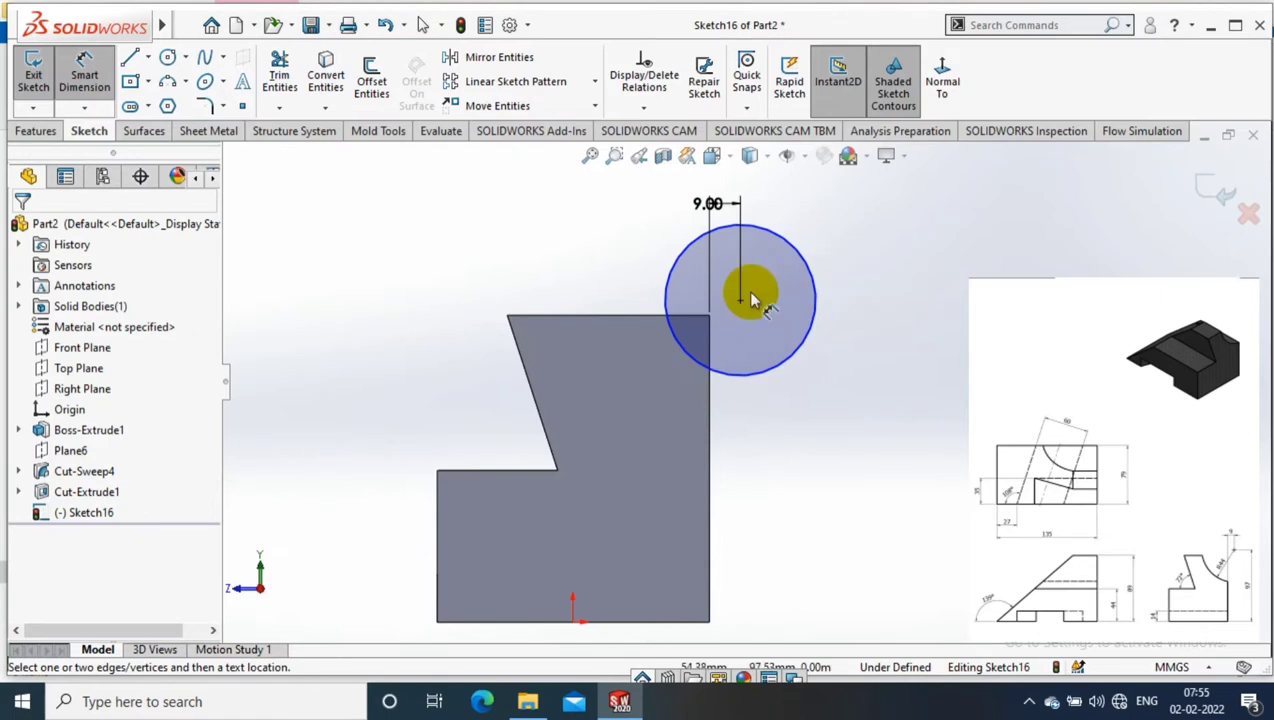
Dimension the circle centre 97 mm above the bottom and its diameter to 88 mm
left_click(539, 625)
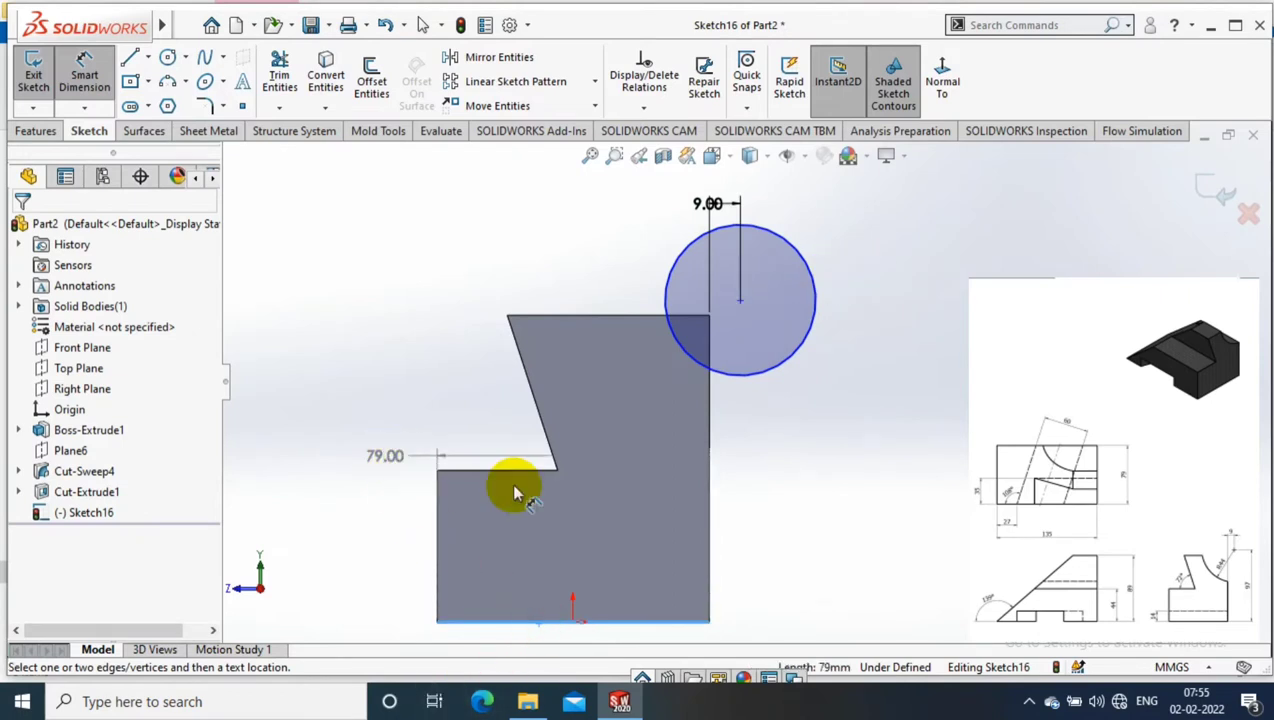
left_click(740, 298)
left_click(373, 393)
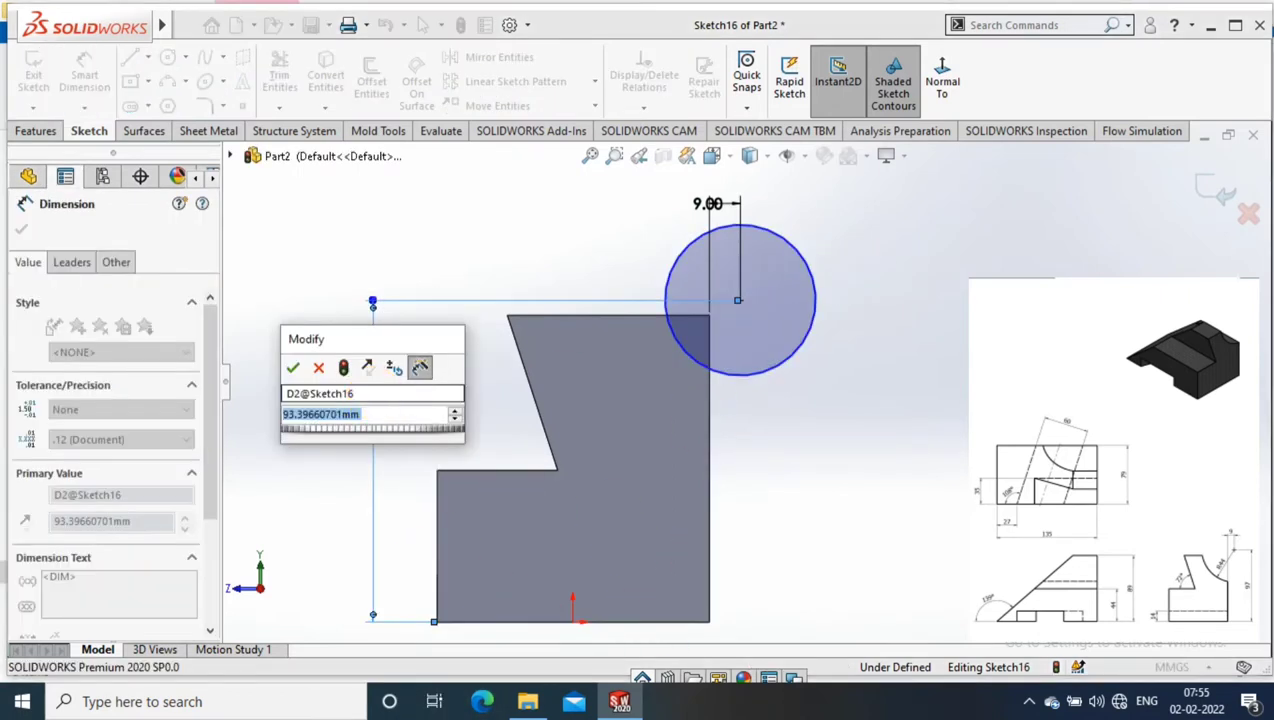
type("97")
key("Return")
left_click(786, 350)
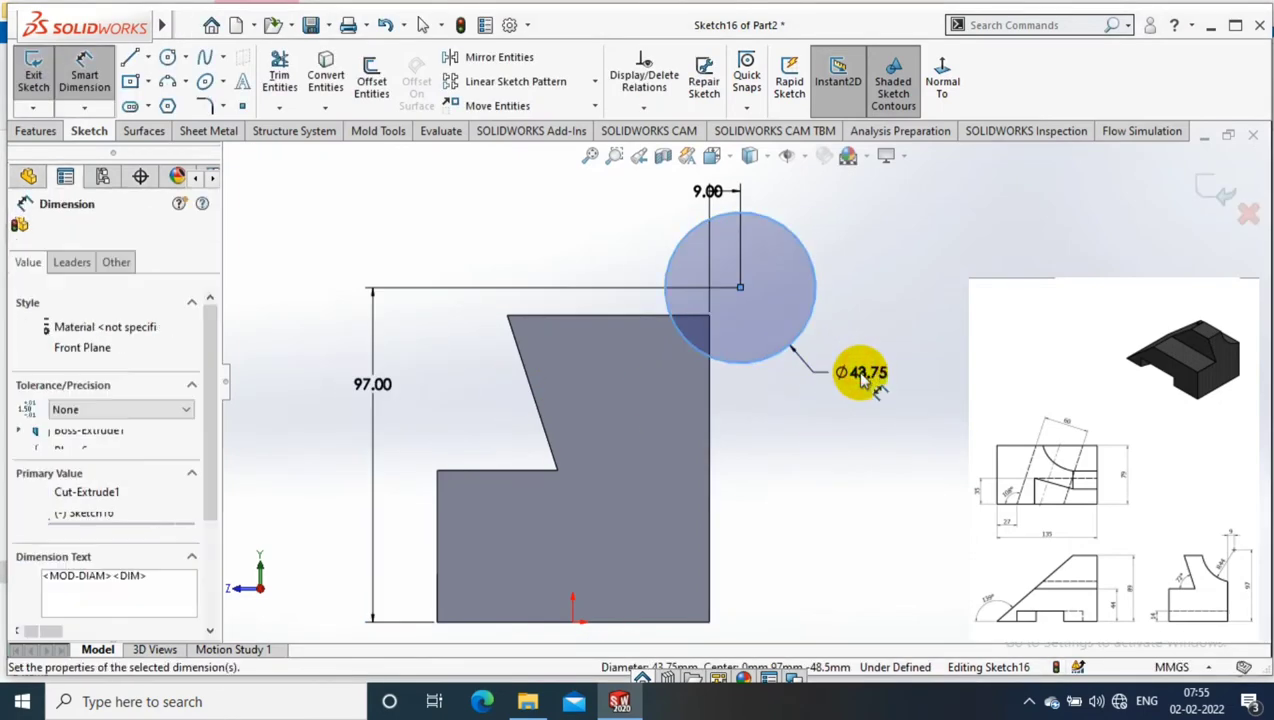
left_click(863, 381)
type("88")
key("Return")
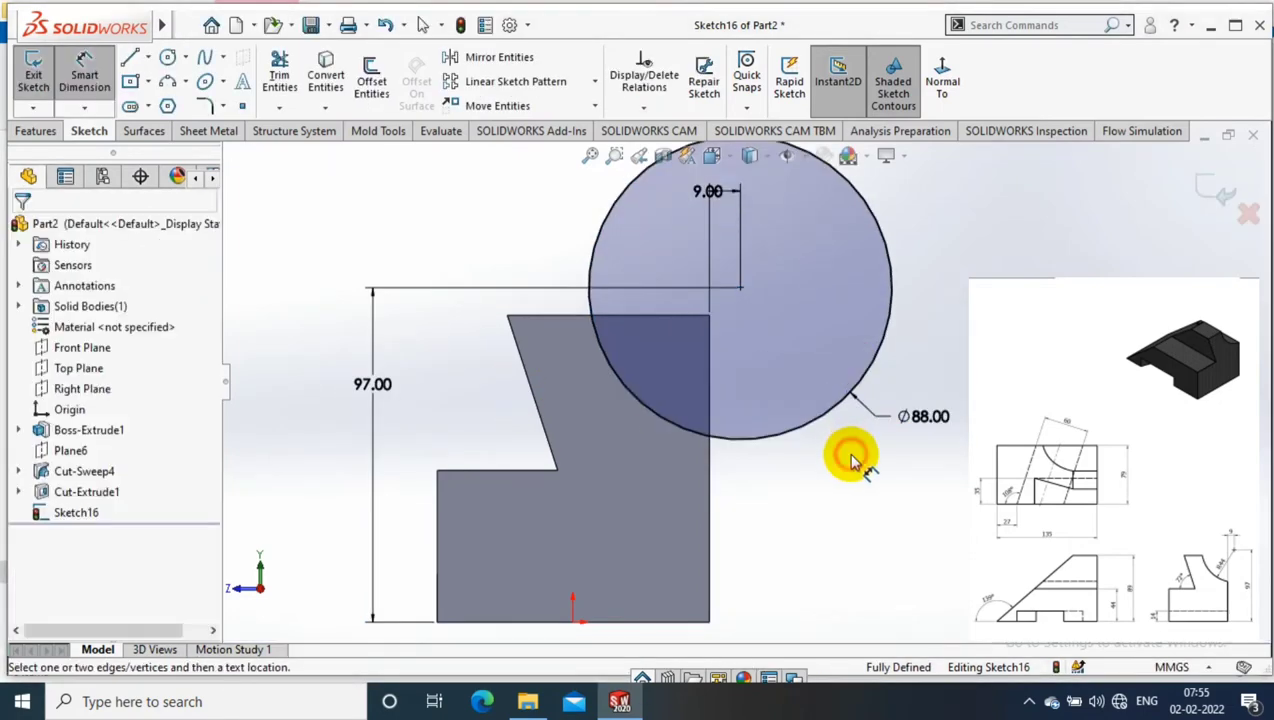
scroll(853, 450, "up", 2)
middle_click_drag(853, 450, 960, 385)
scroll(745, 381, "up", 2)
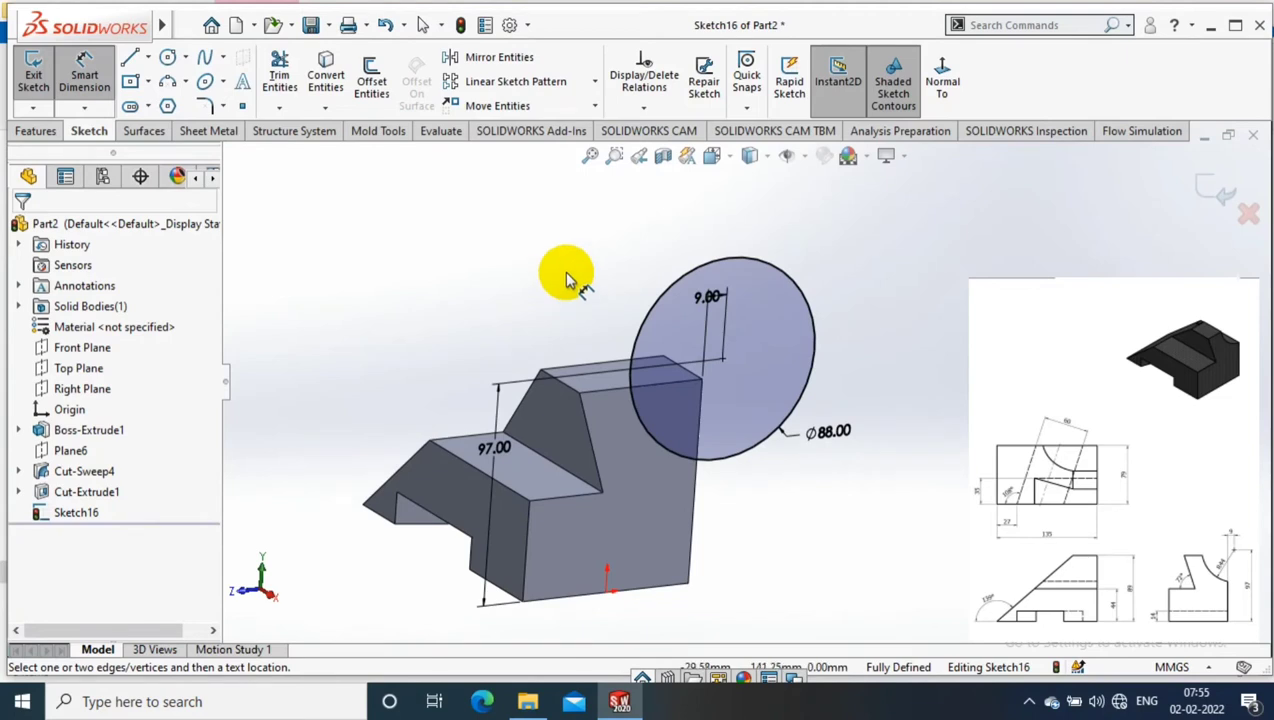
Exit the circle sketch, create Plane7 parallel to Top Plane through the circle centre, and view it Normal To
left_click(34, 50)
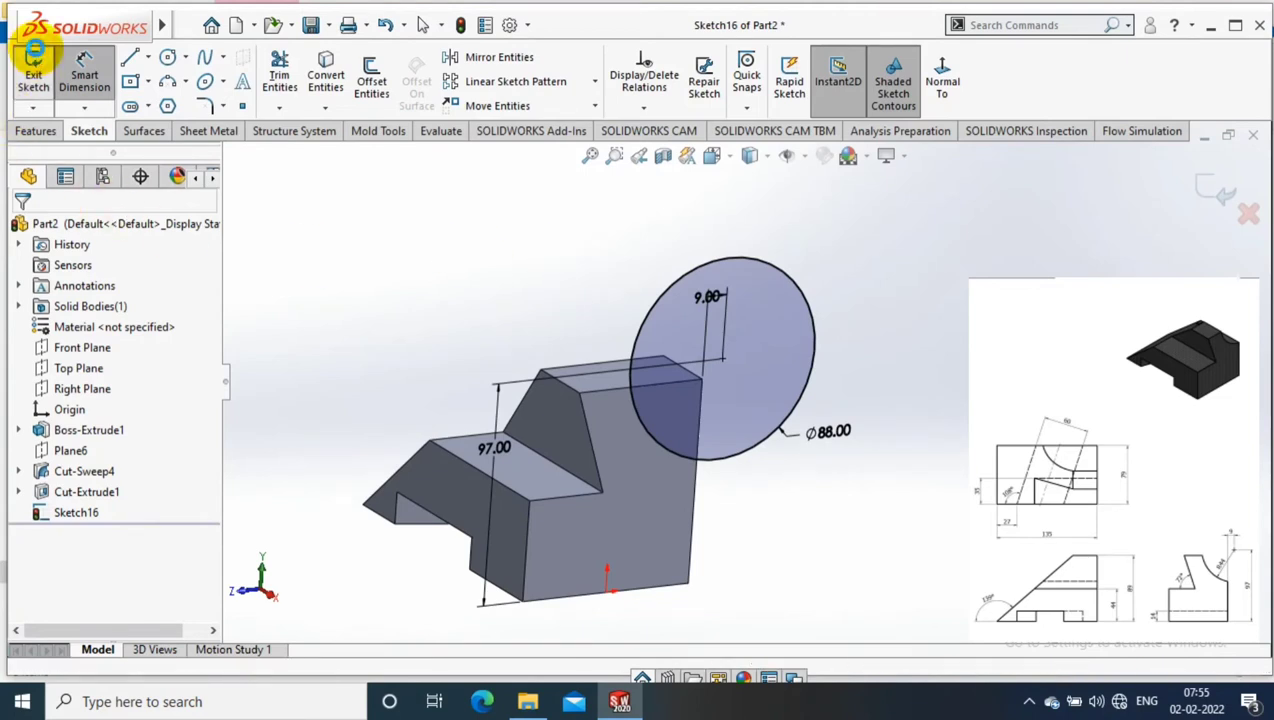
left_click(78, 368)
left_click(35, 131)
left_click(756, 78)
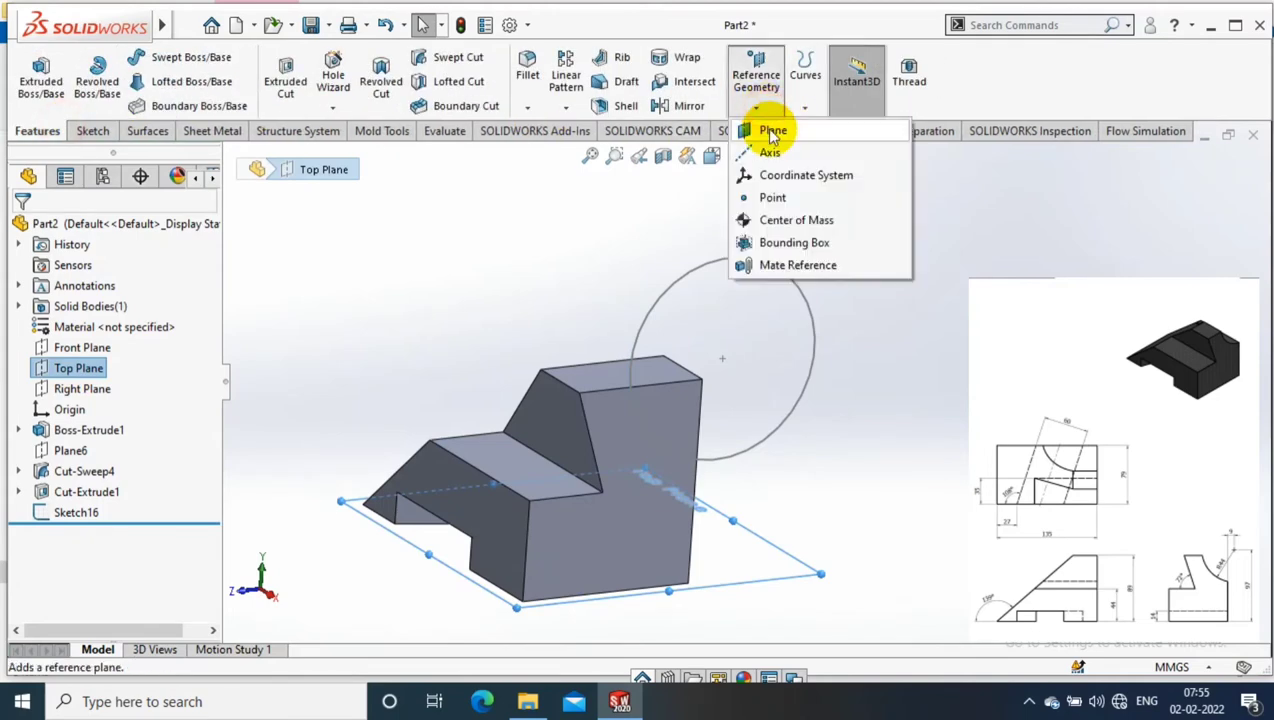
left_click(766, 128)
left_click(723, 359)
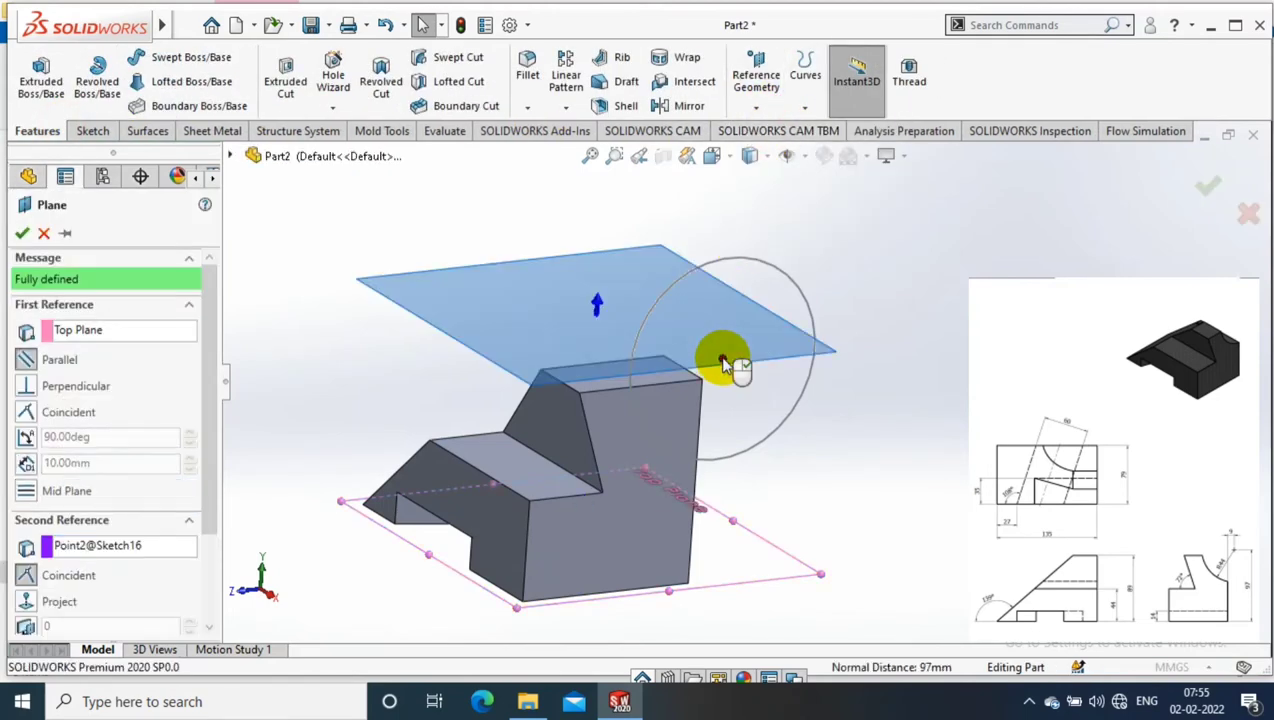
left_click(22, 232)
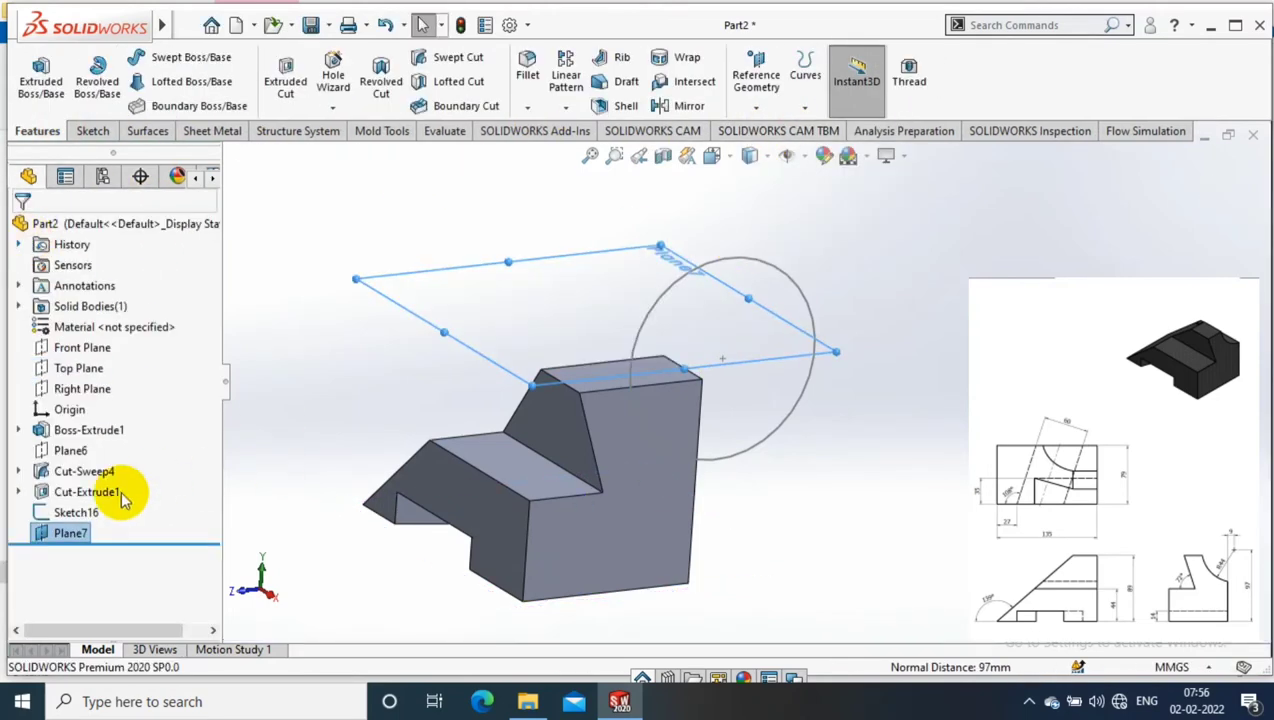
right_click(72, 533)
left_click(185, 276)
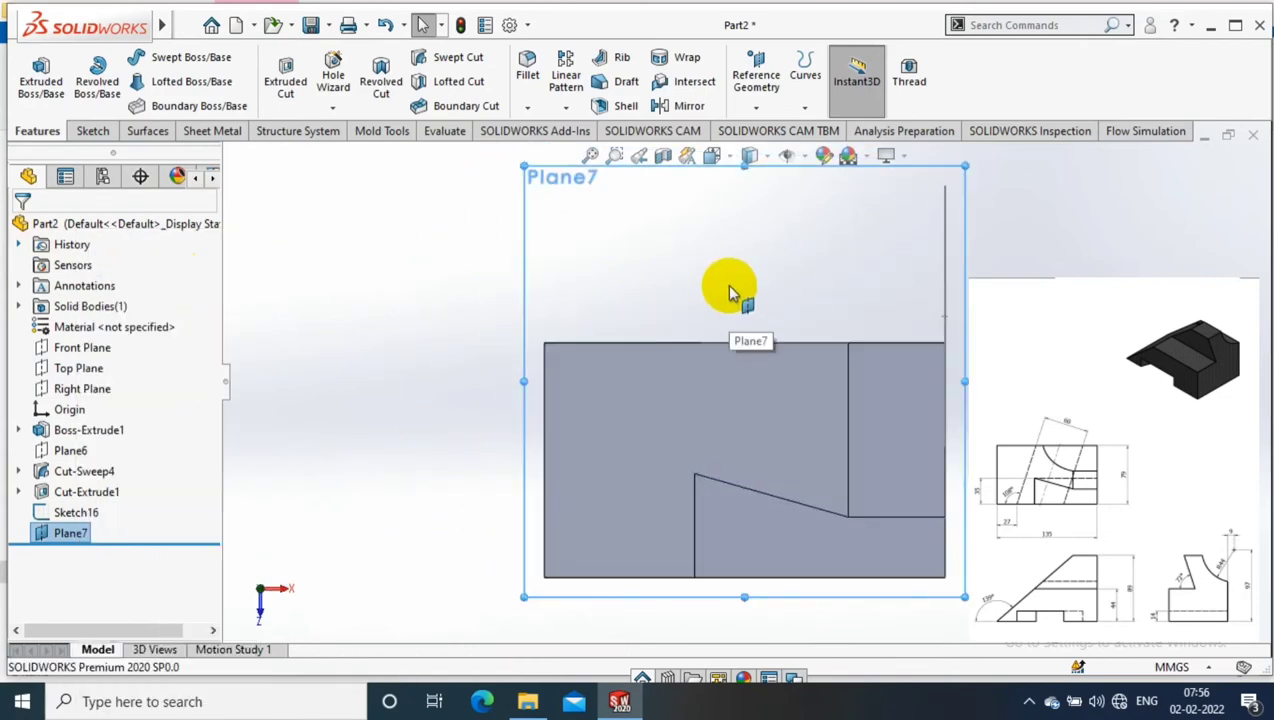
Start a sketch on Plane7 and draw a short horizontal line
left_click(93, 131)
left_click(33, 80)
left_click(130, 58)
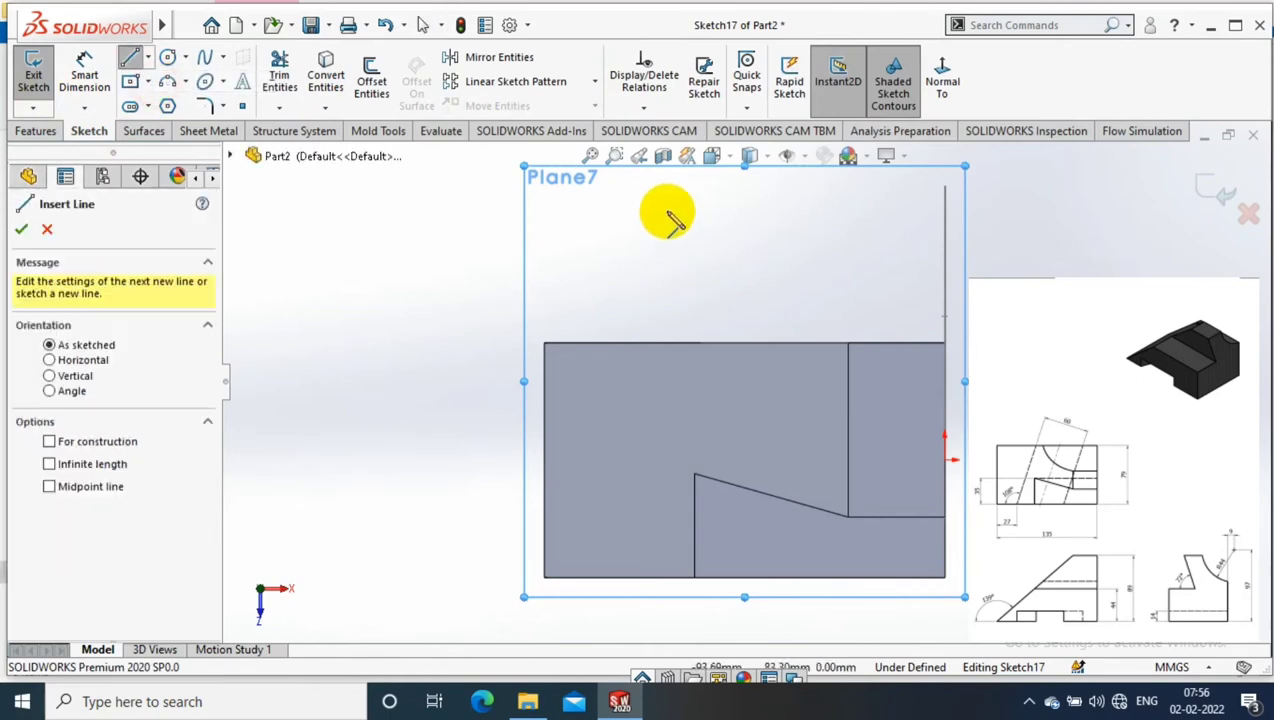
left_click(870, 318)
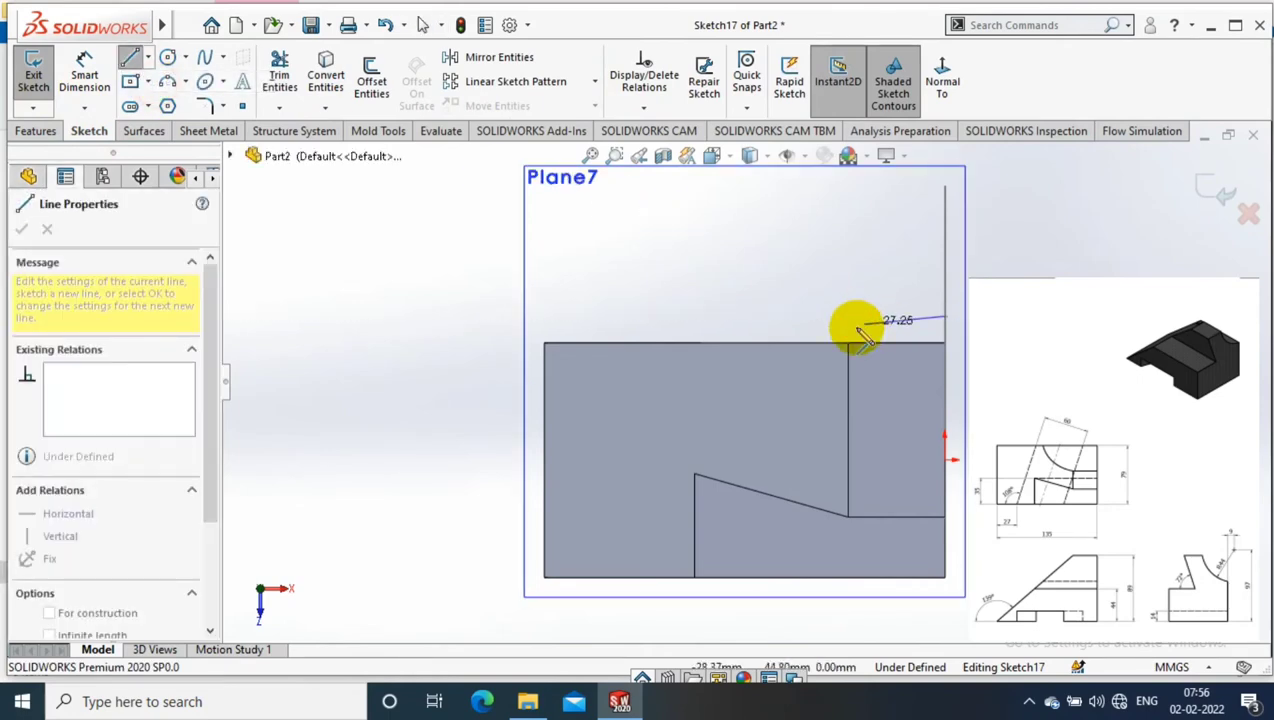
left_click(848, 317)
key("Escape")
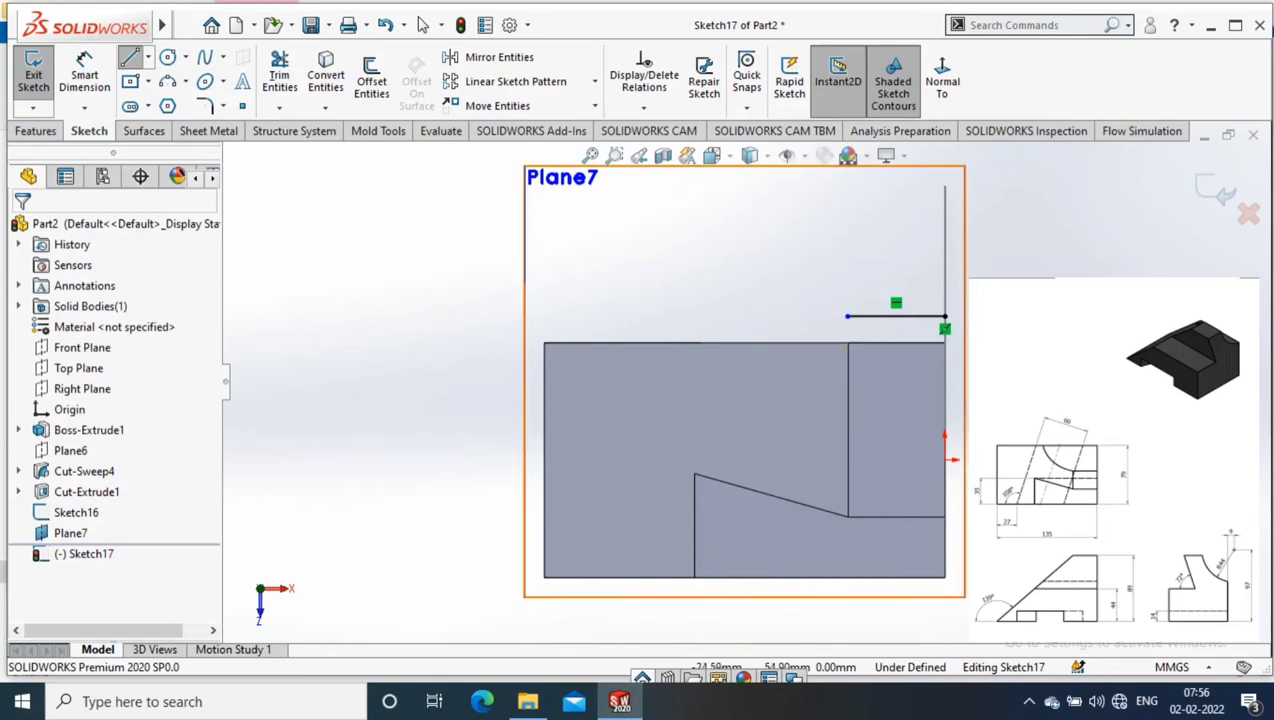
Make the line's end point coincident with the part edge
left_click(848, 317)
scroll(806, 397, "down", 3)
left_click(690, 397, "ctrl")
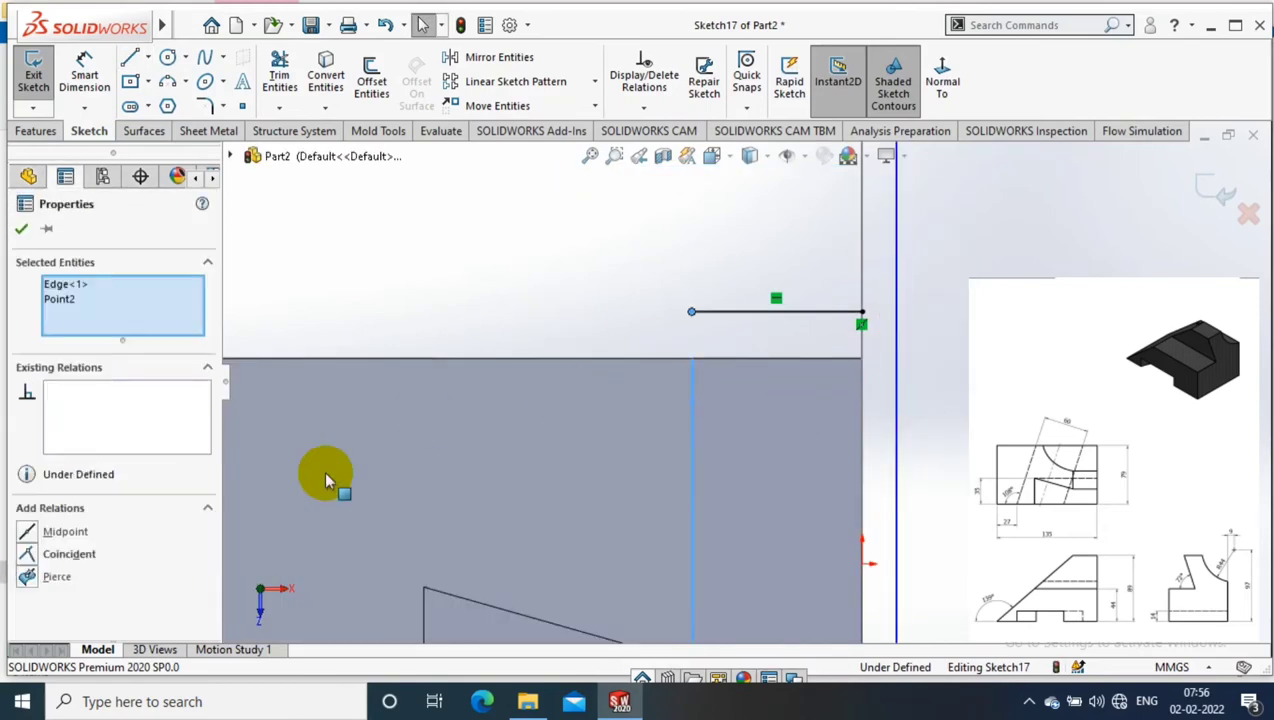
left_click(28, 555)
left_click(327, 285)
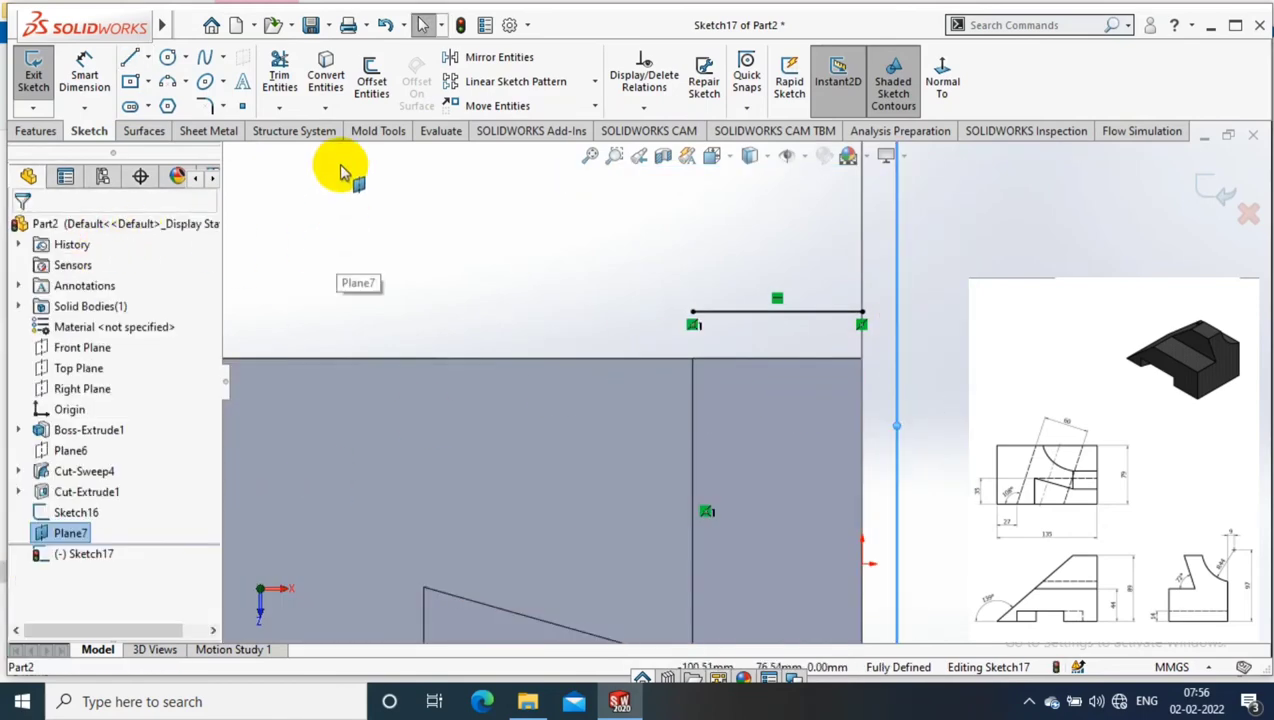
Draw a three-point arc starting from the line's left end
left_click(188, 93)
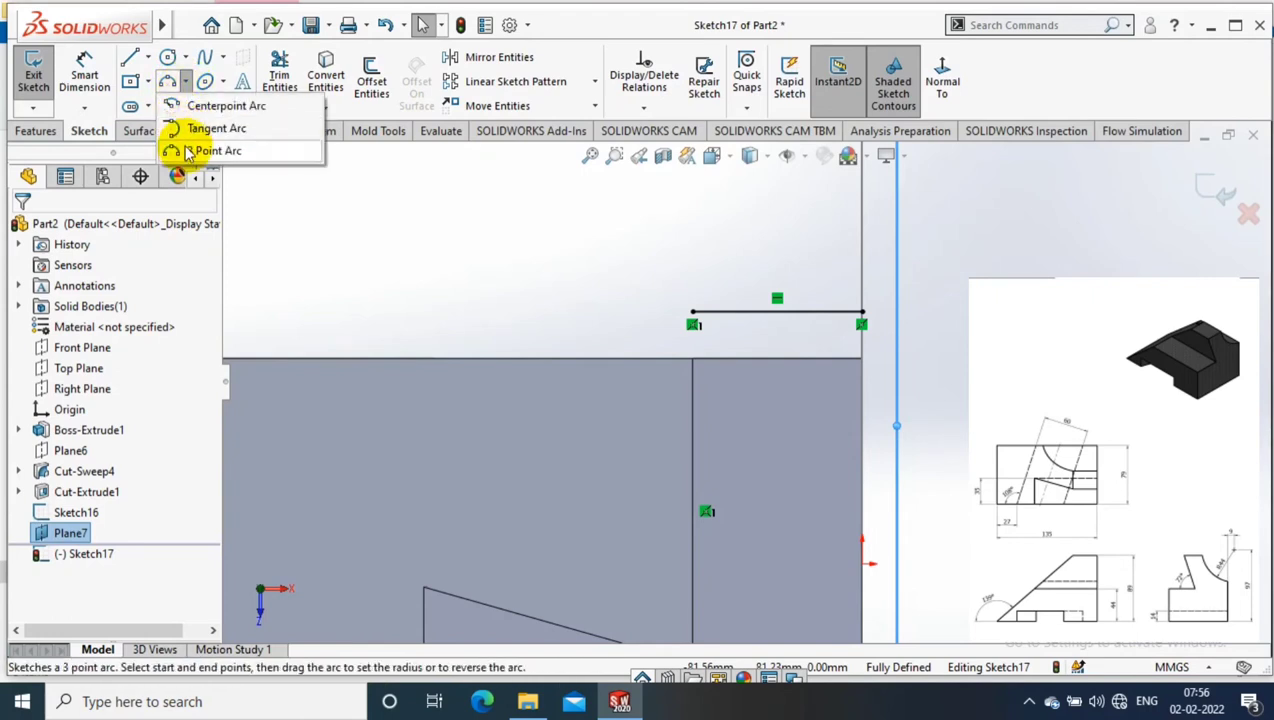
left_click(185, 152)
scroll(750, 360, "up", 2)
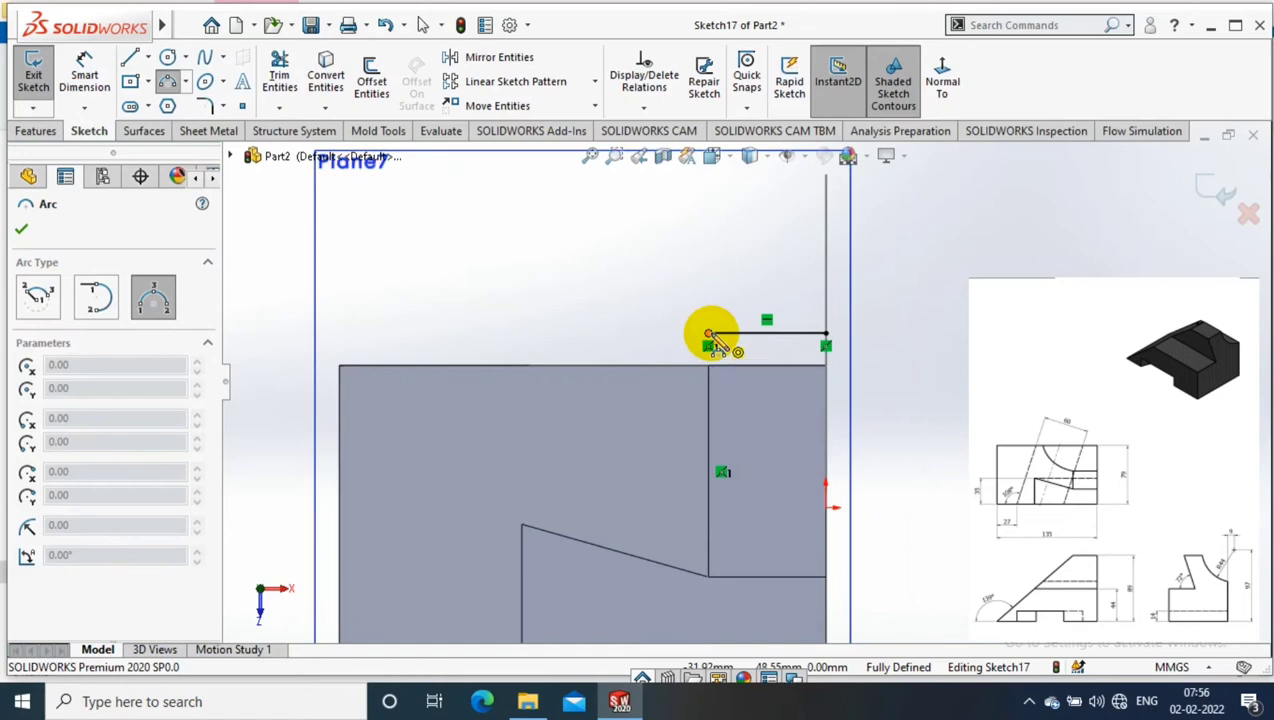
left_click(709, 334)
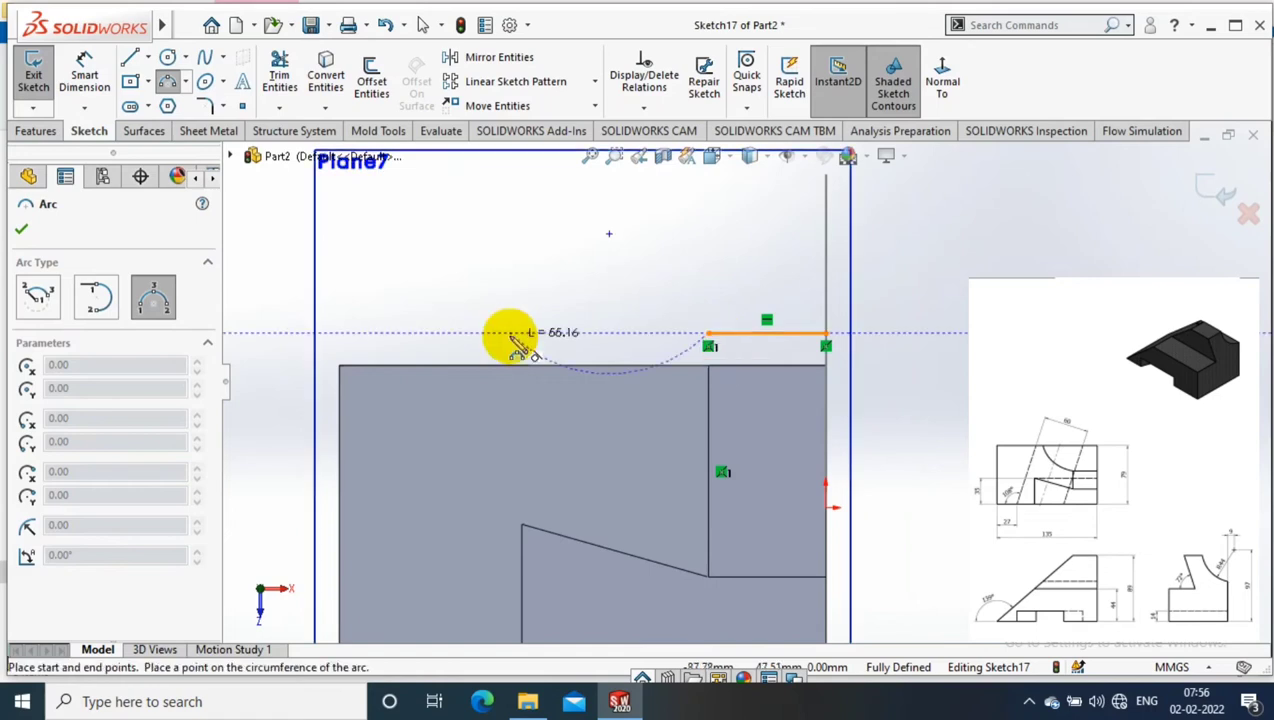
left_click(532, 206)
left_click(603, 303)
key("Escape")
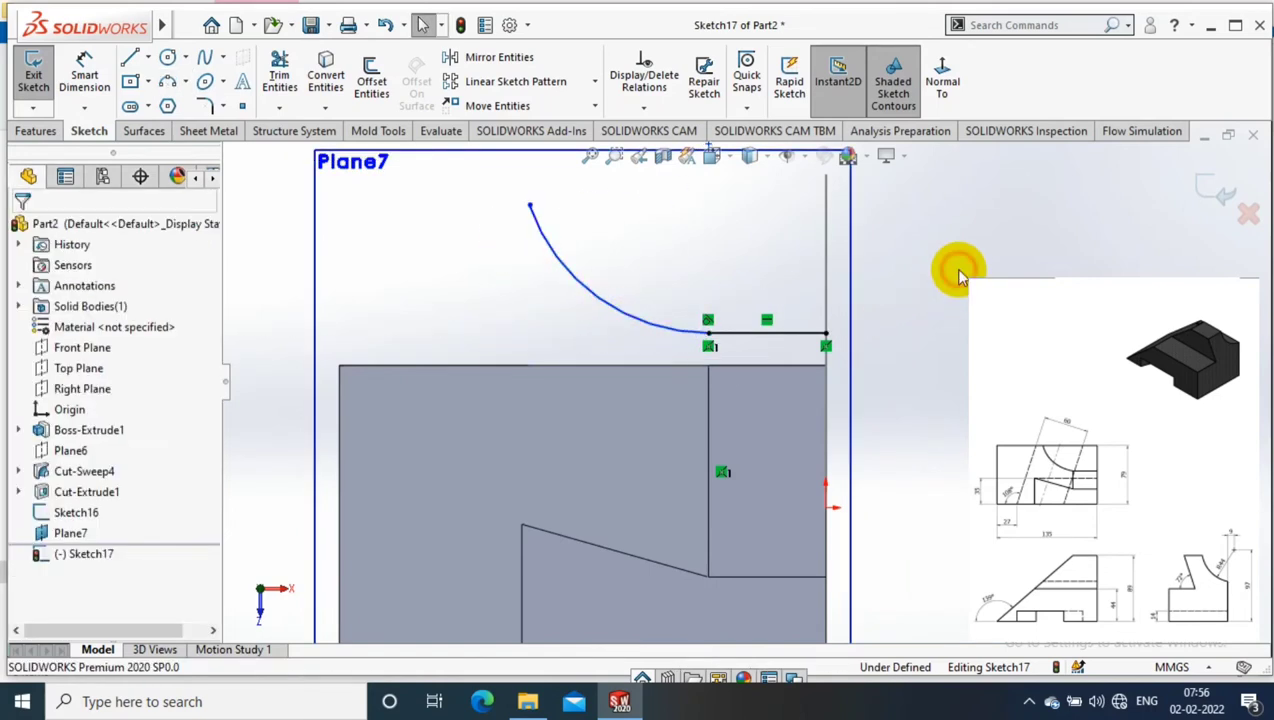
Dimension the arc's upper end 10 mm from the vertical edge and exit the sketch
left_click(84, 78)
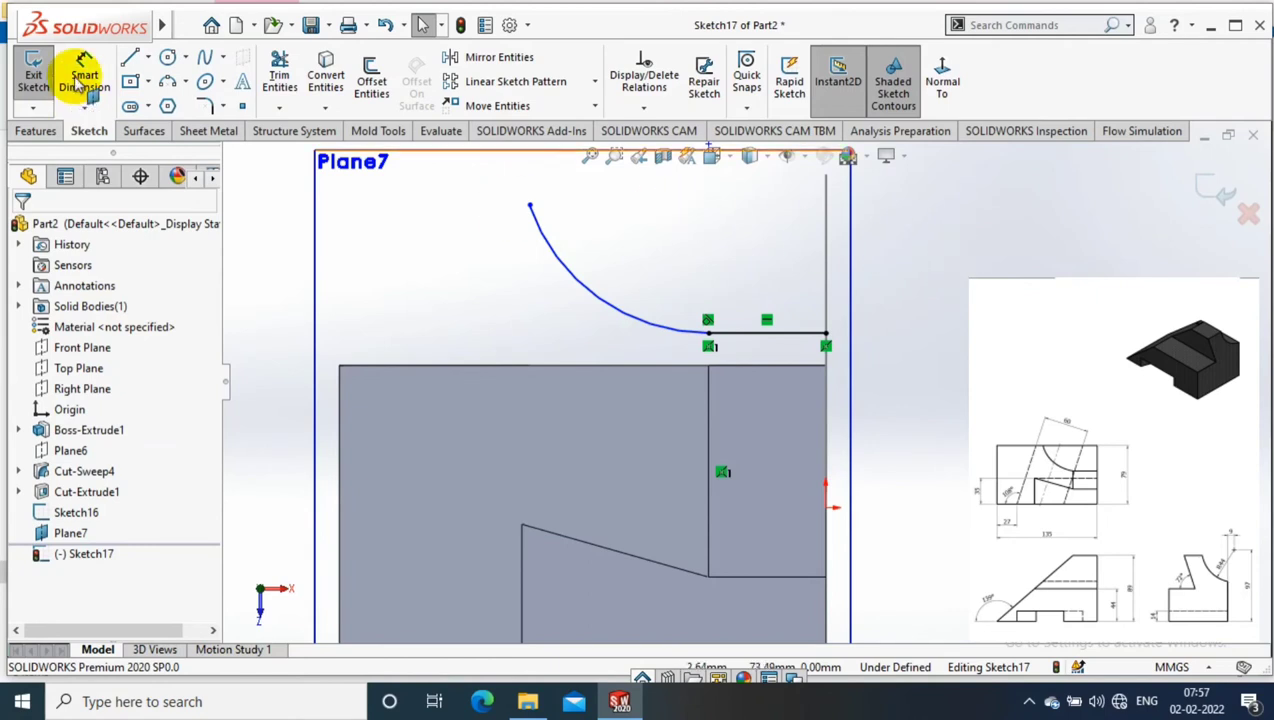
left_click(522, 545)
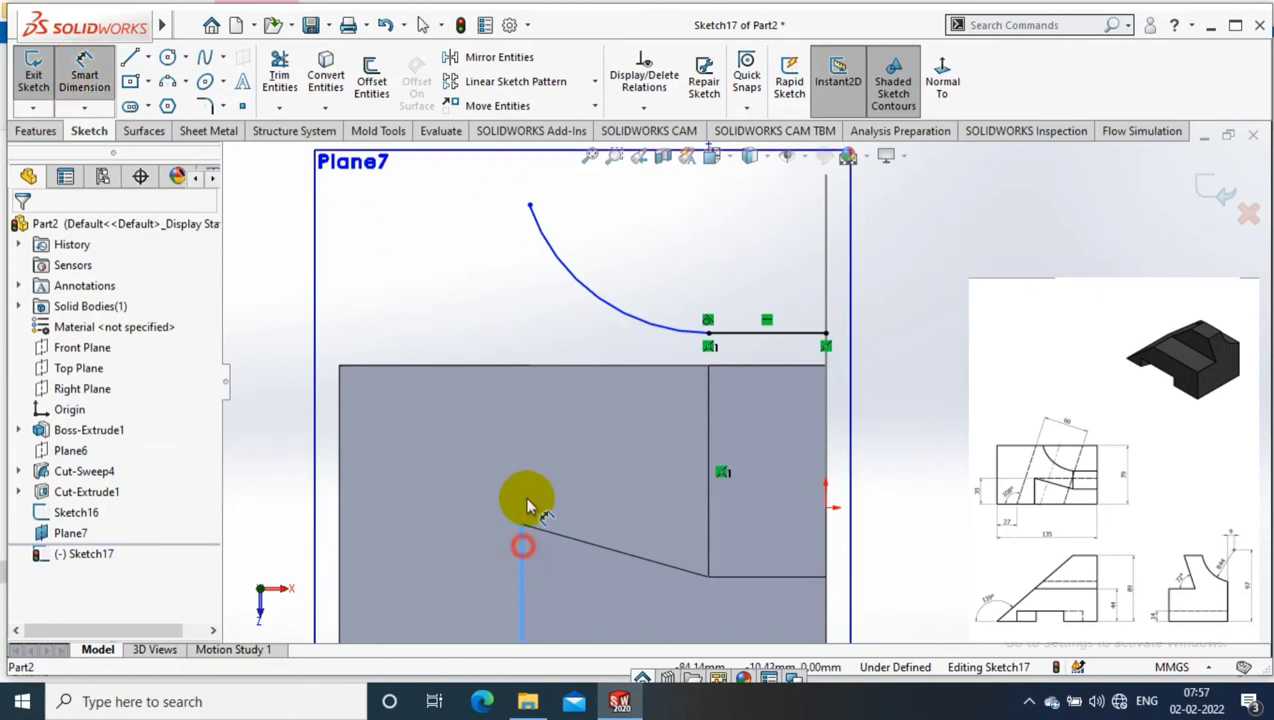
left_click(531, 206)
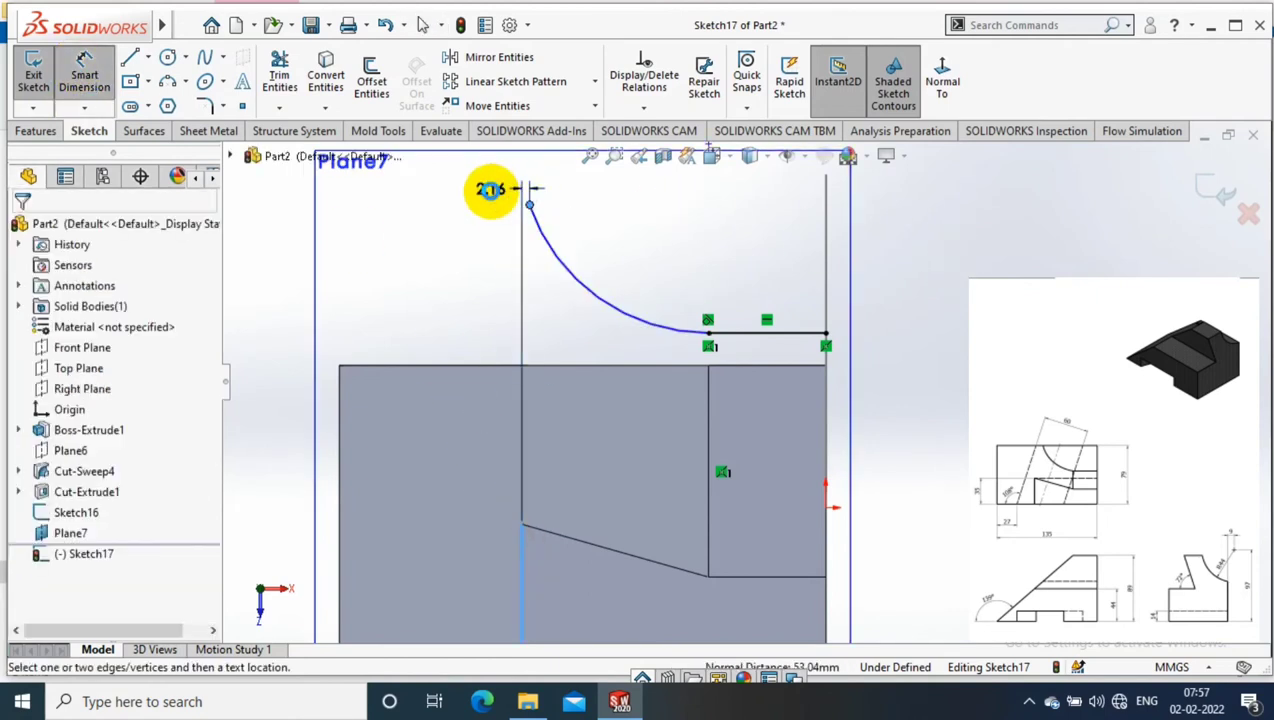
left_click(489, 190)
key("Escape")
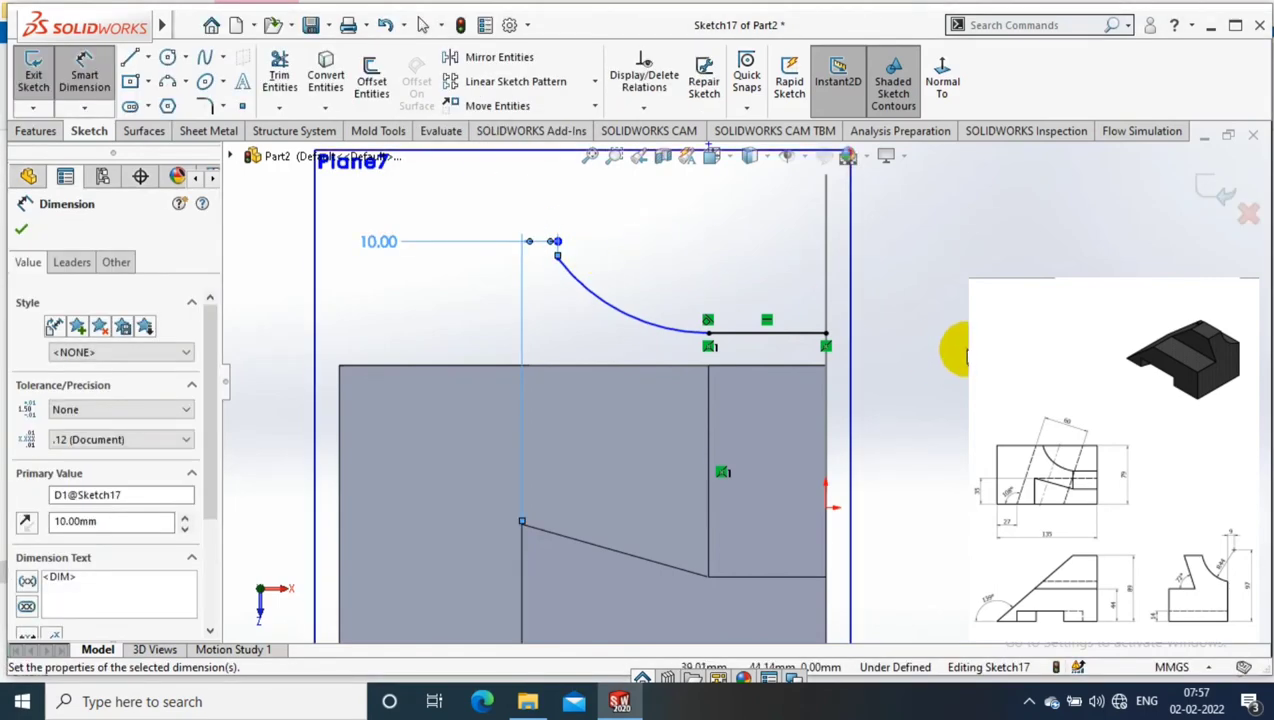
left_click(1218, 192)
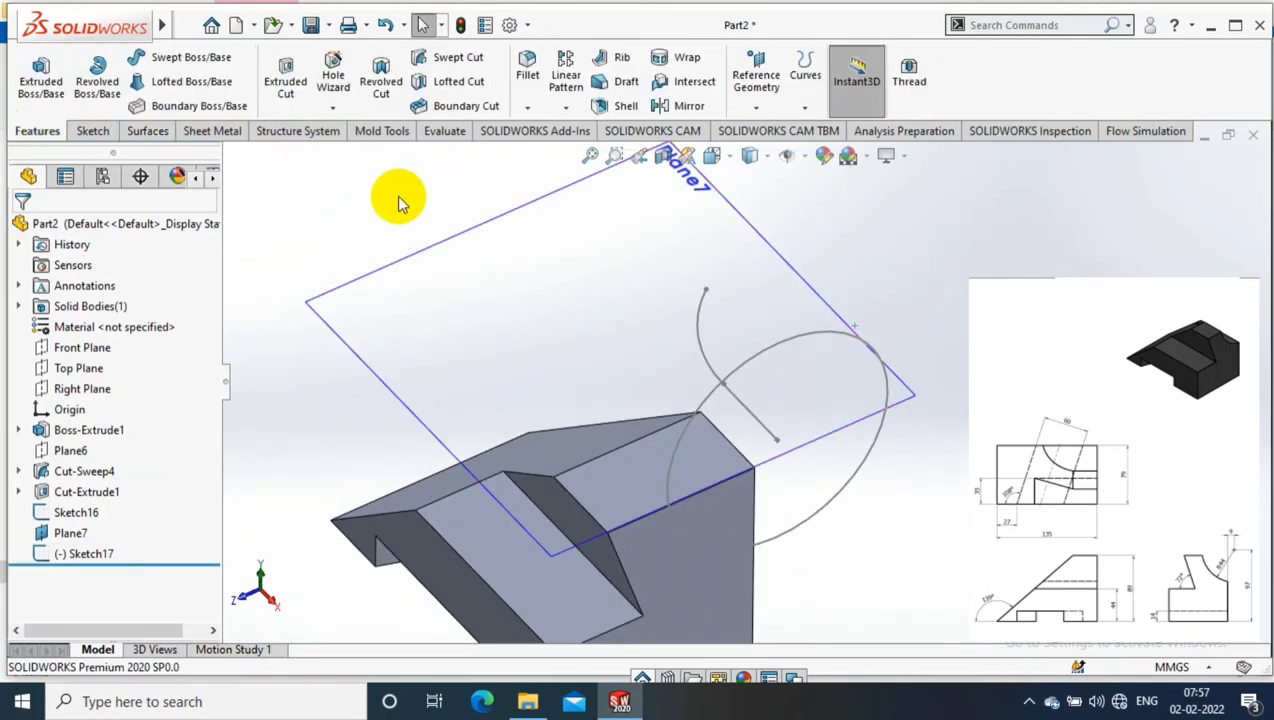
Swept-cut the Sketch16 circle profile along the Sketch17 arc path
left_click(456, 57)
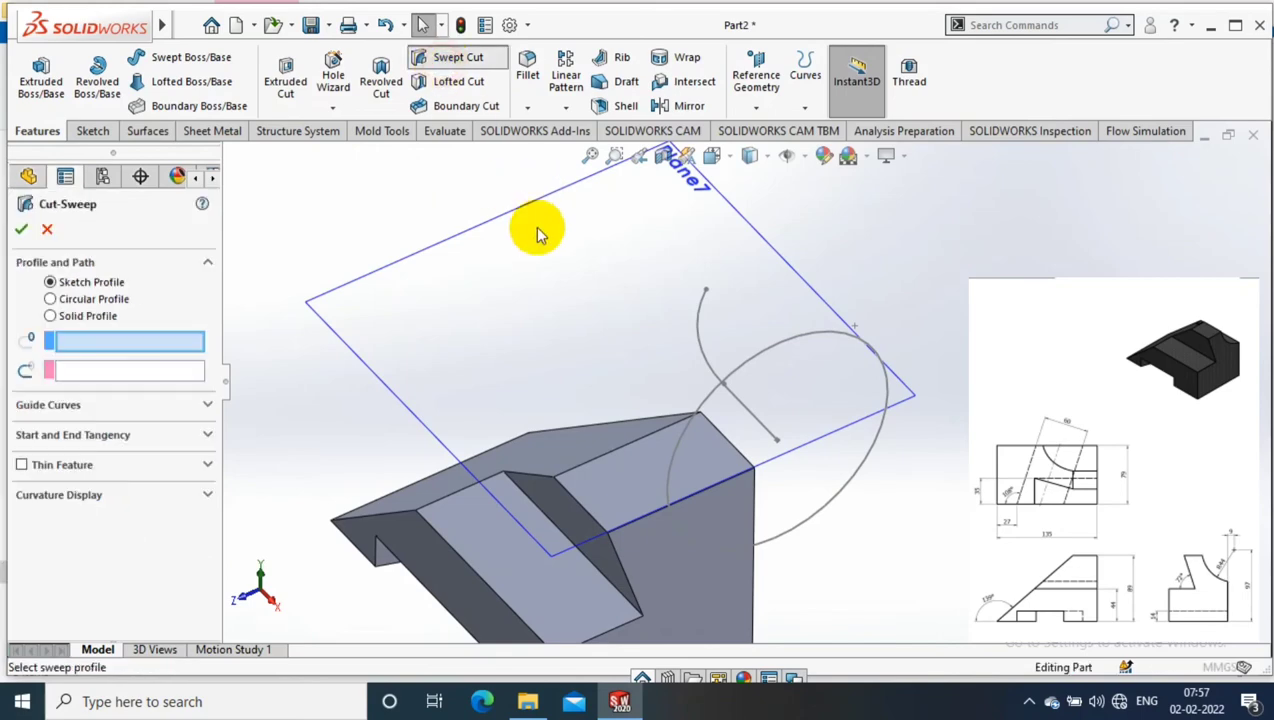
left_click(826, 340)
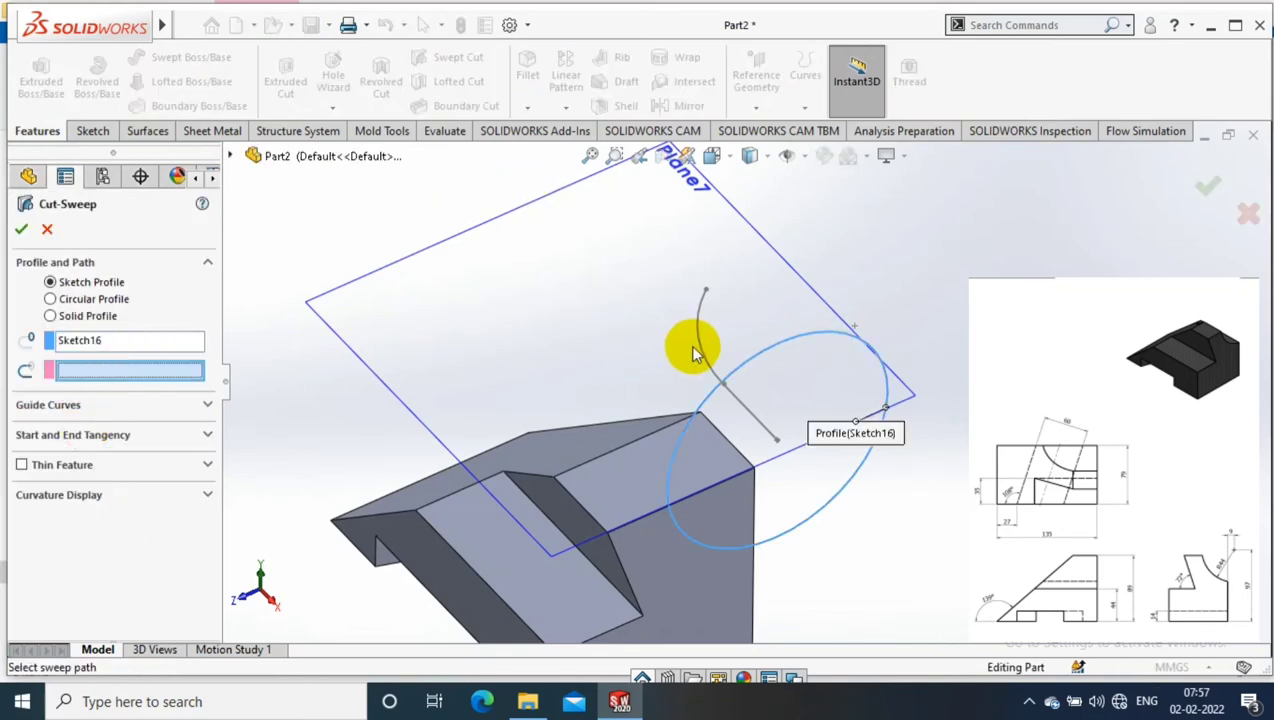
left_click(722, 386)
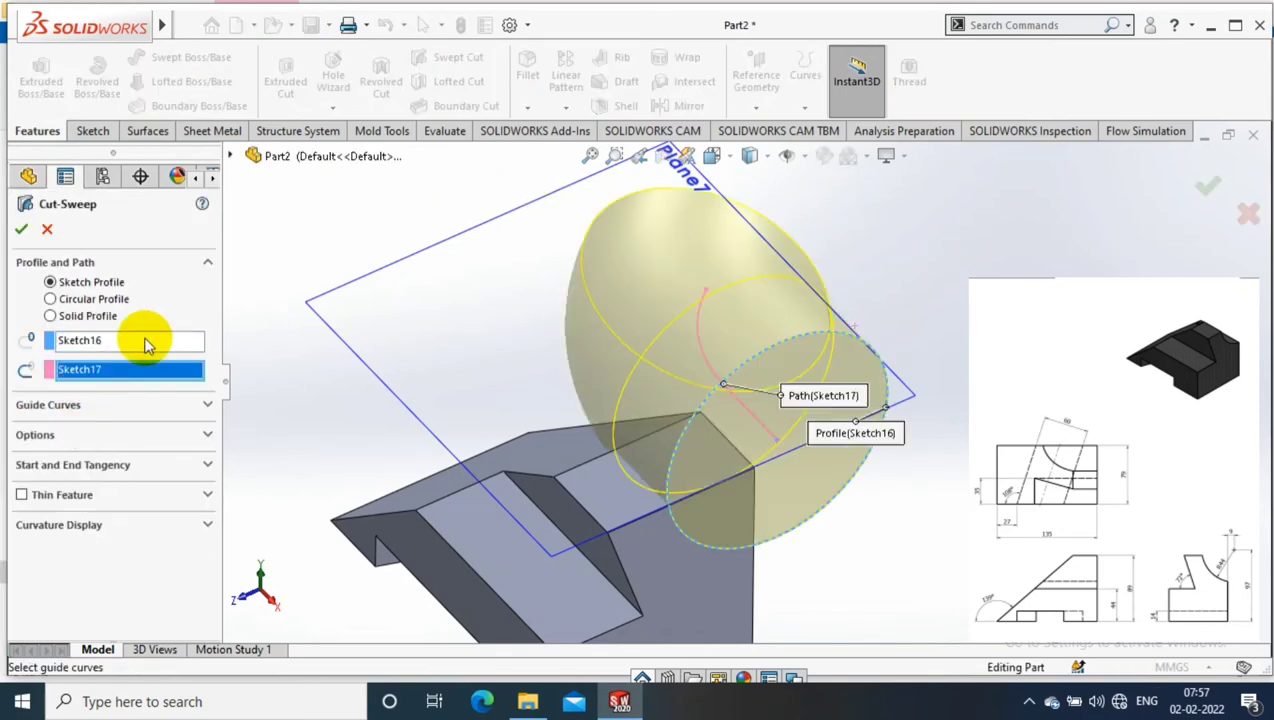
key("Return")
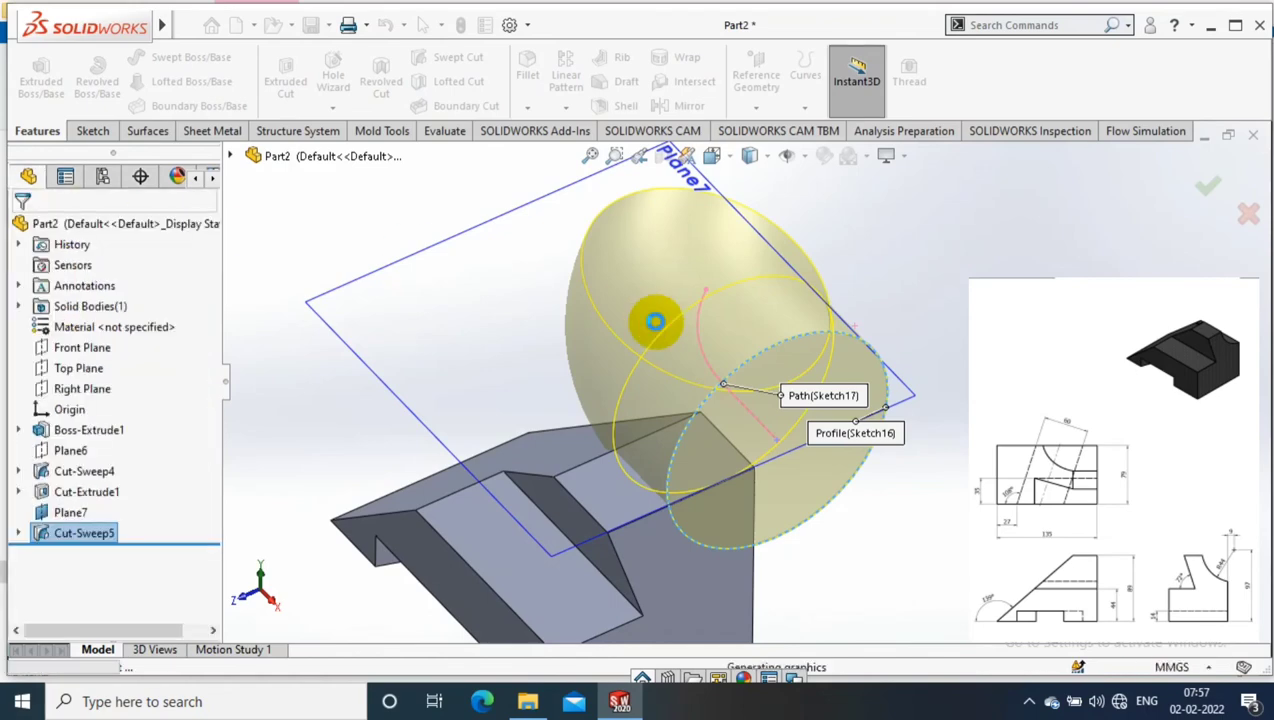
middle_click_drag(945, 345, 760, 403)
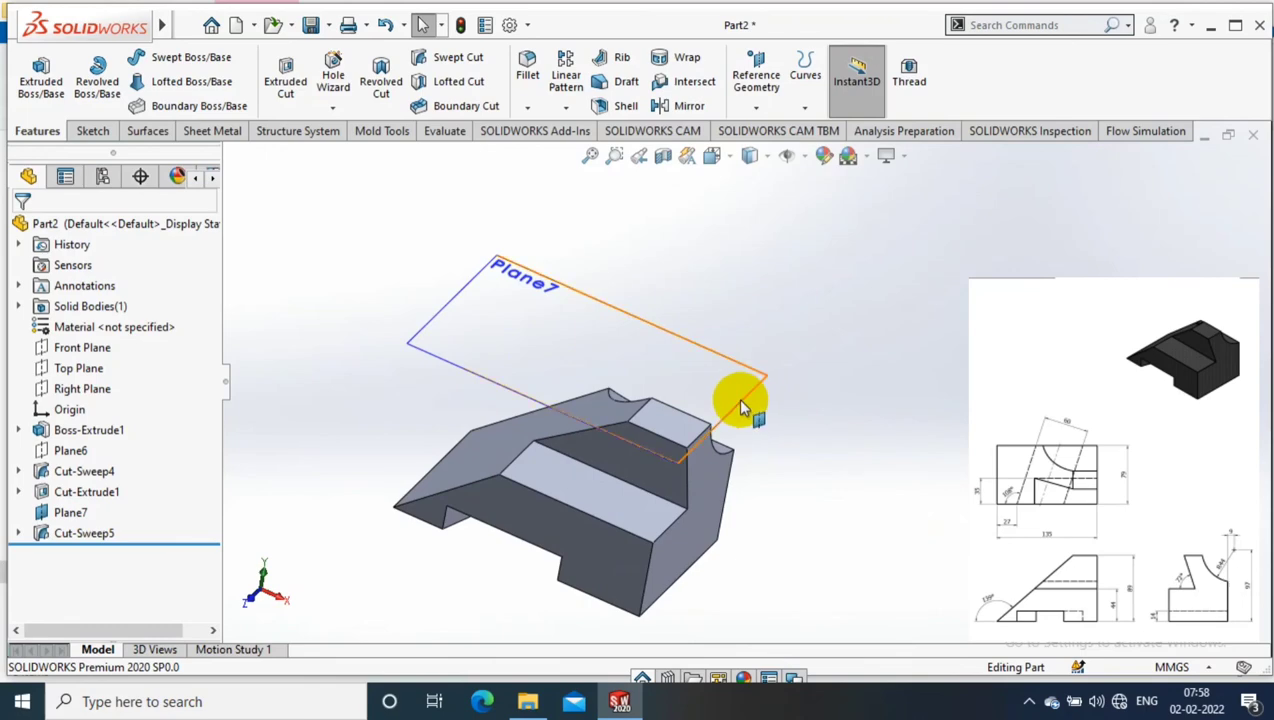
Hide Plane7, then apply a green colour appearance to the entire body
right_click(741, 407)
left_click(816, 370)
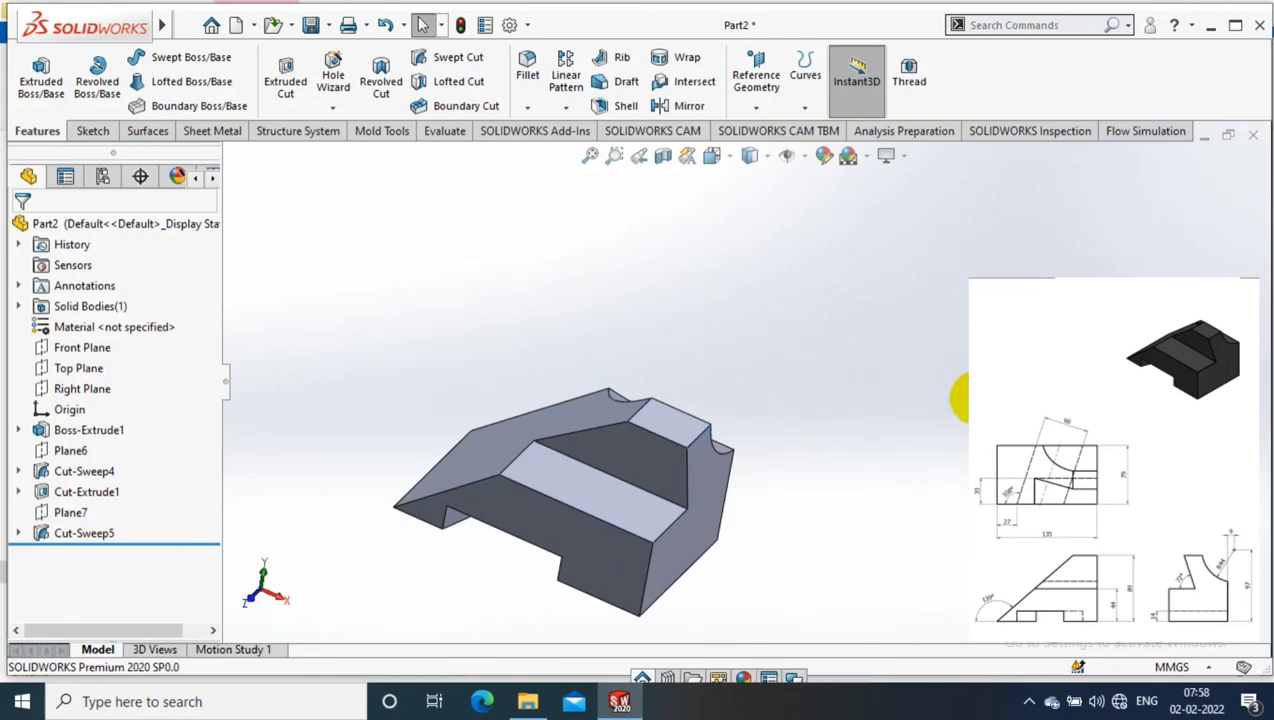
scroll(695, 425, "down", 3)
right_click(695, 425)
left_click(877, 177)
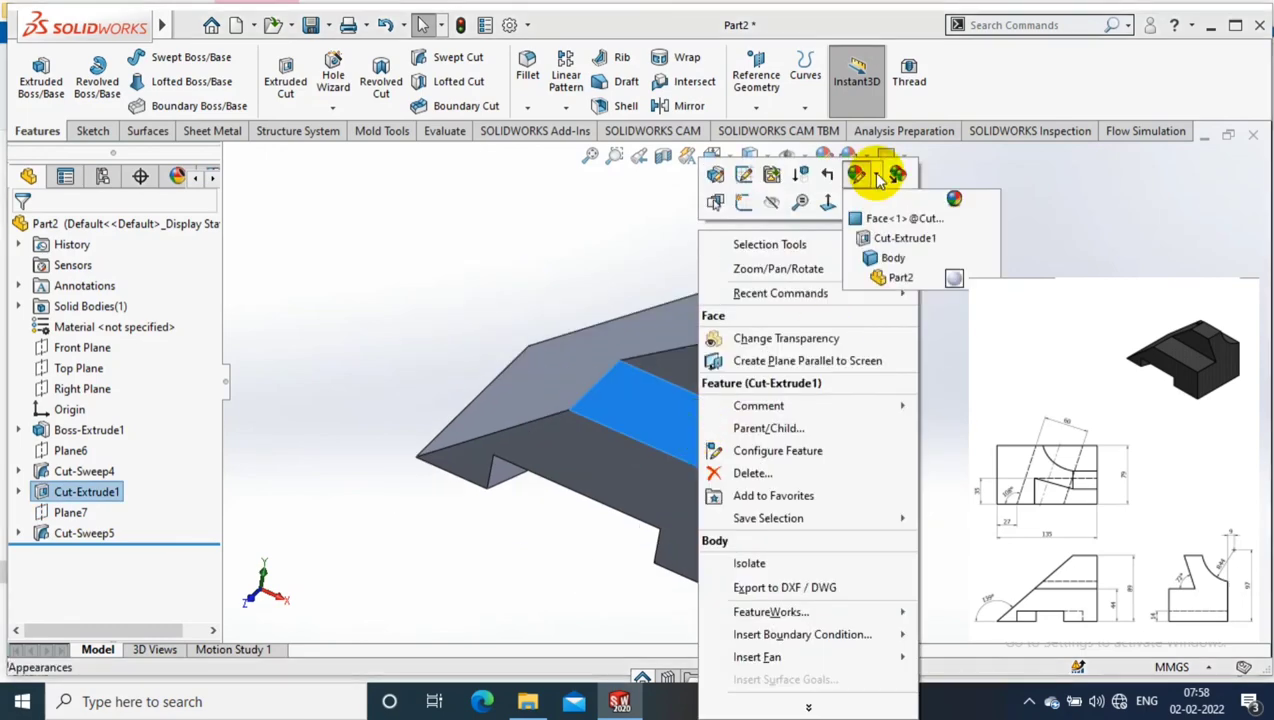
left_click(877, 260)
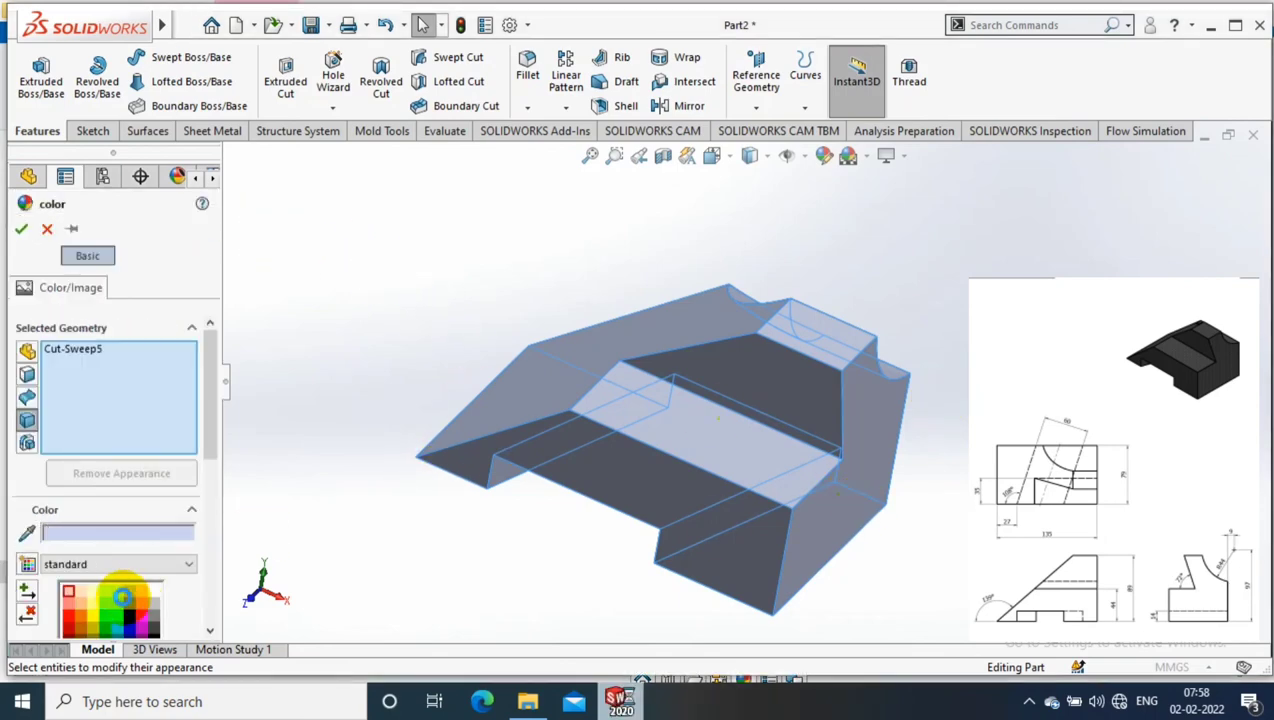
left_click(106, 600)
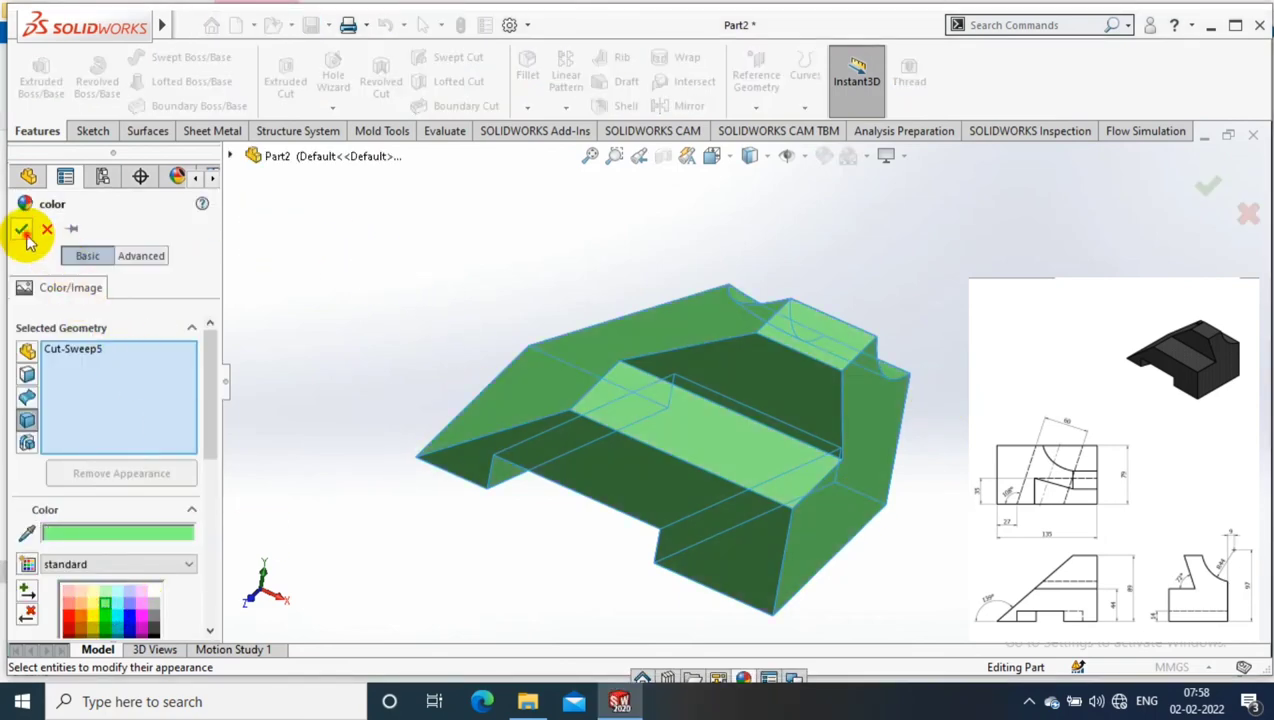
key("Return")
scroll(930, 540, "down", 3)
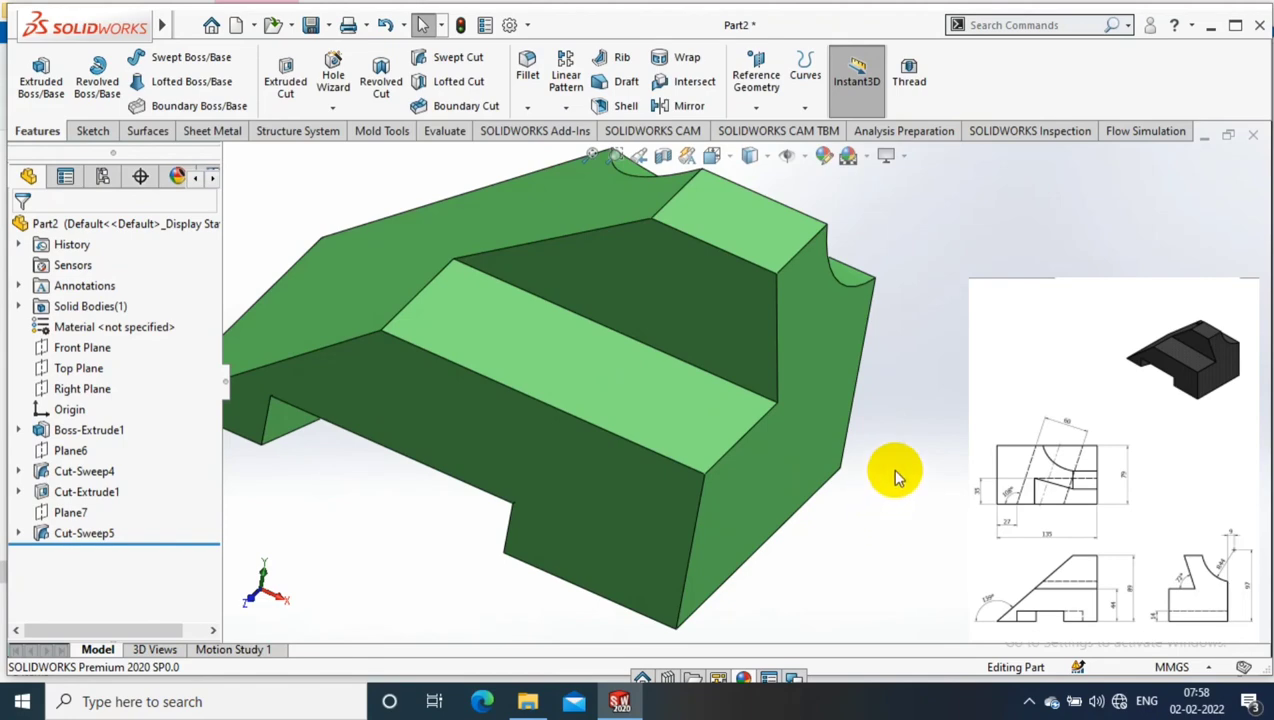
scroll(928, 447, "up", 3)
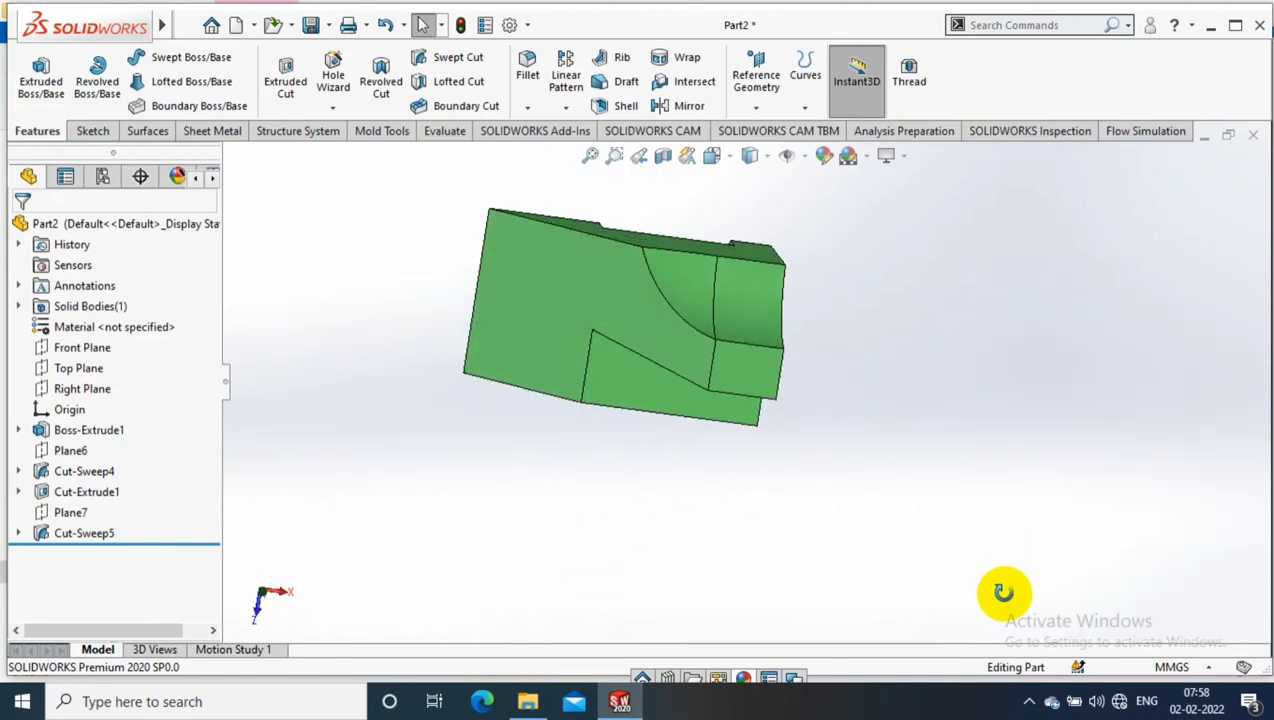